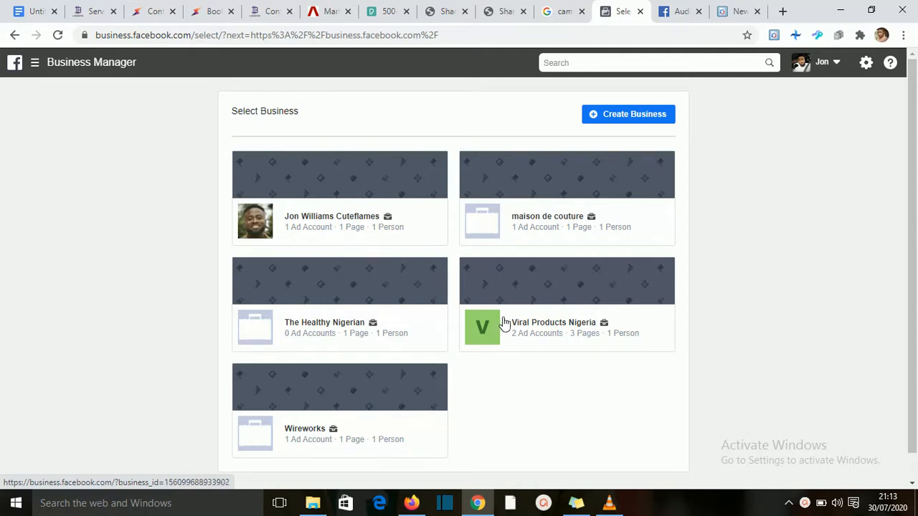
# Open the Digital Marketing Plug ad account of the Viral Products Nigeria business and start creating a new campaign.
pyautogui.click(525, 328)
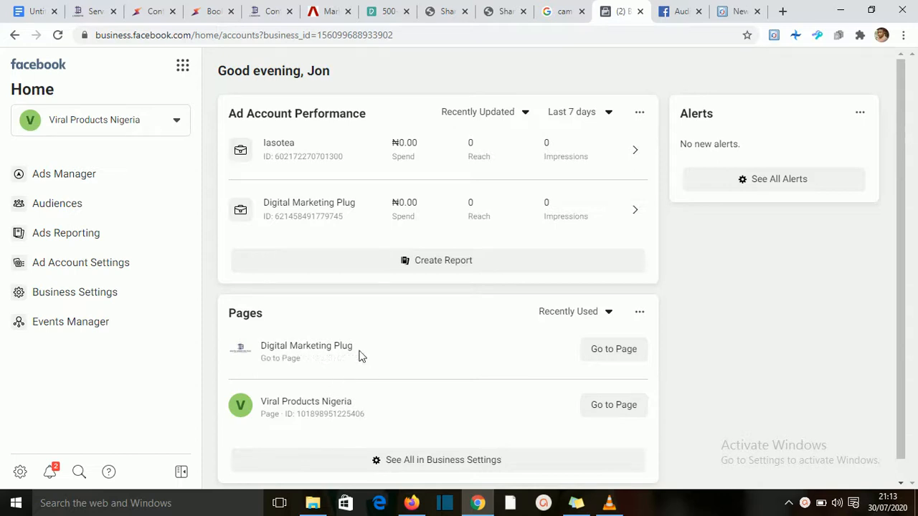
pyautogui.click(300, 211)
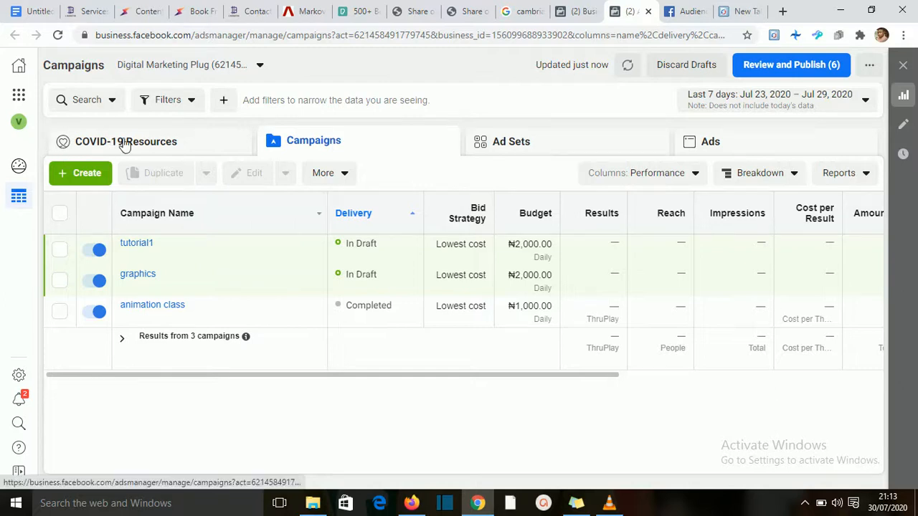
pyautogui.click(86, 174)
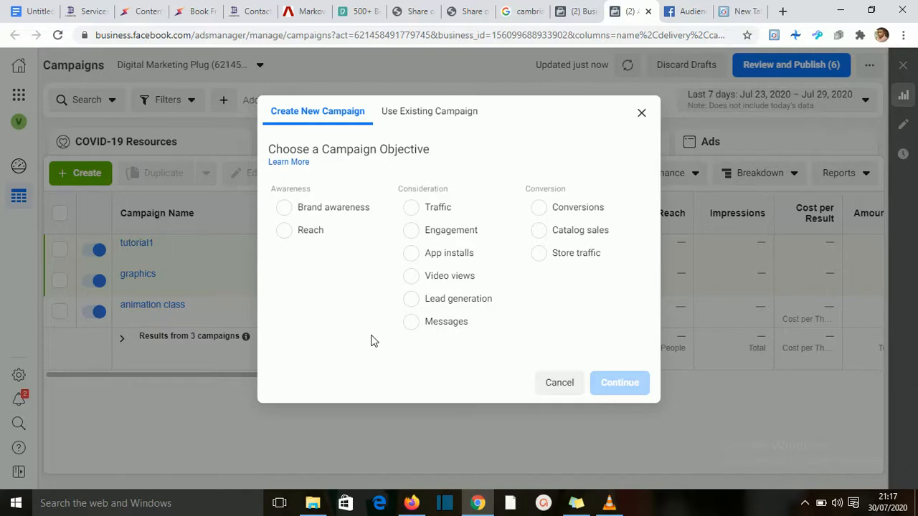
# Choose Traffic as the campaign objective and name the campaign "Coza foods".
pyautogui.click(408, 213)
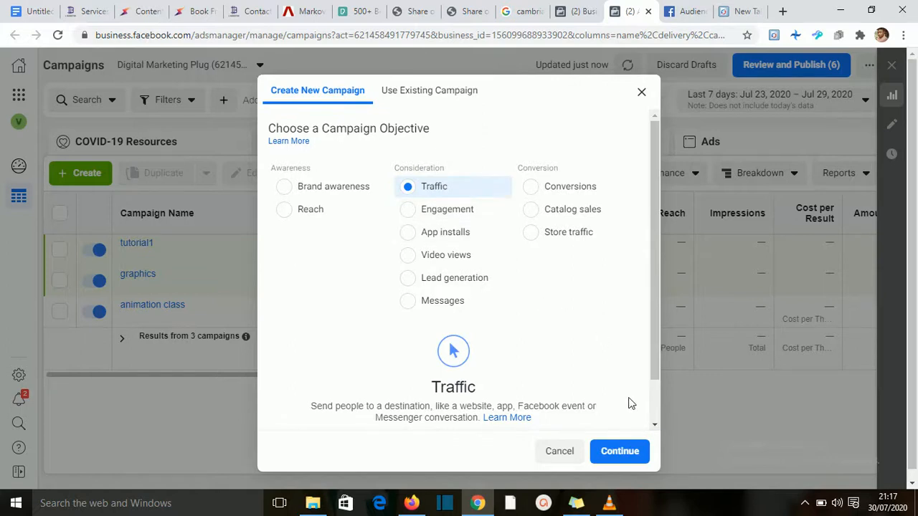
pyautogui.click(654, 423)
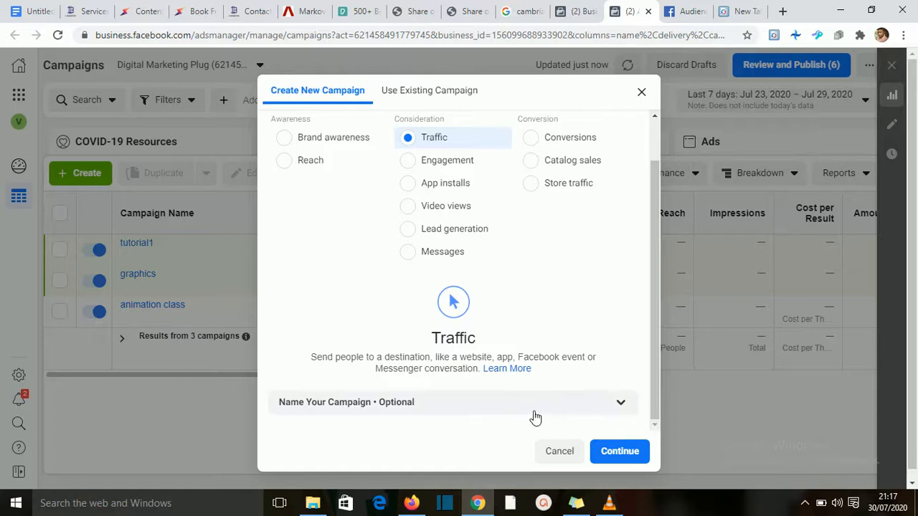
pyautogui.click(619, 405)
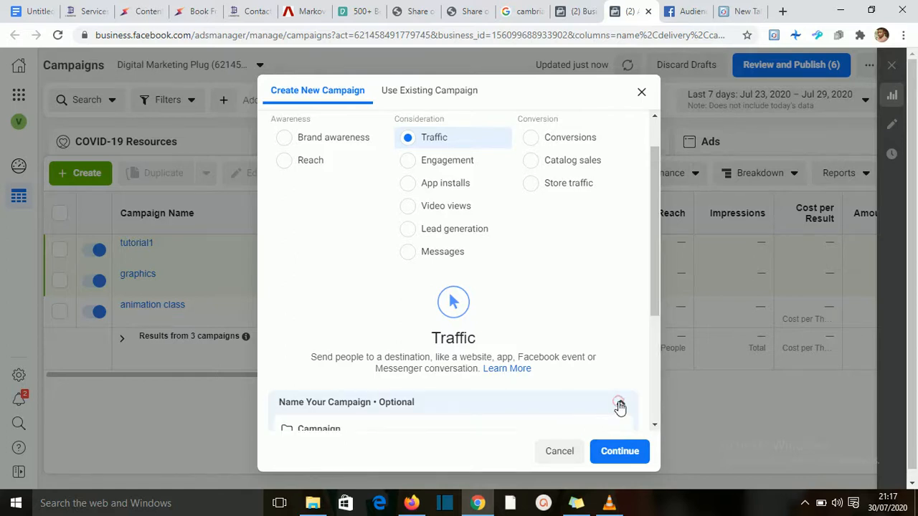
pyautogui.scroll(-3, 653, 422)
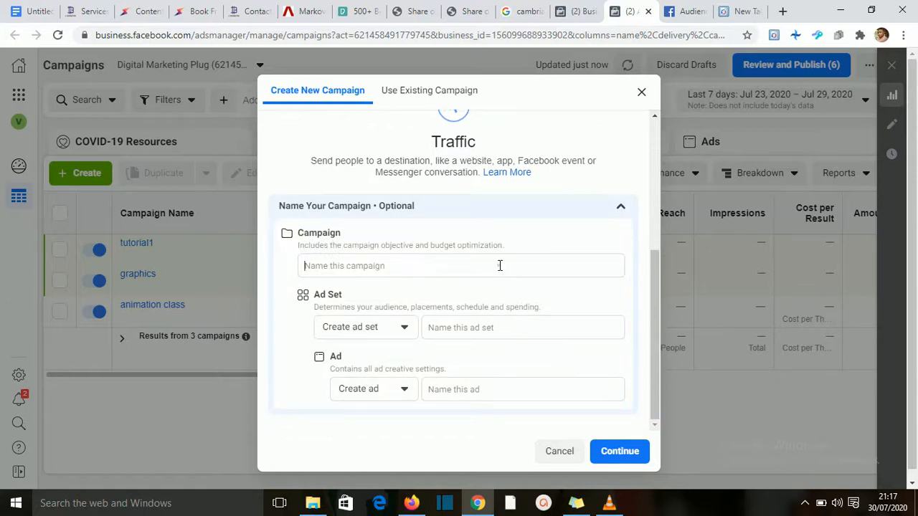
pyautogui.click(499, 266)
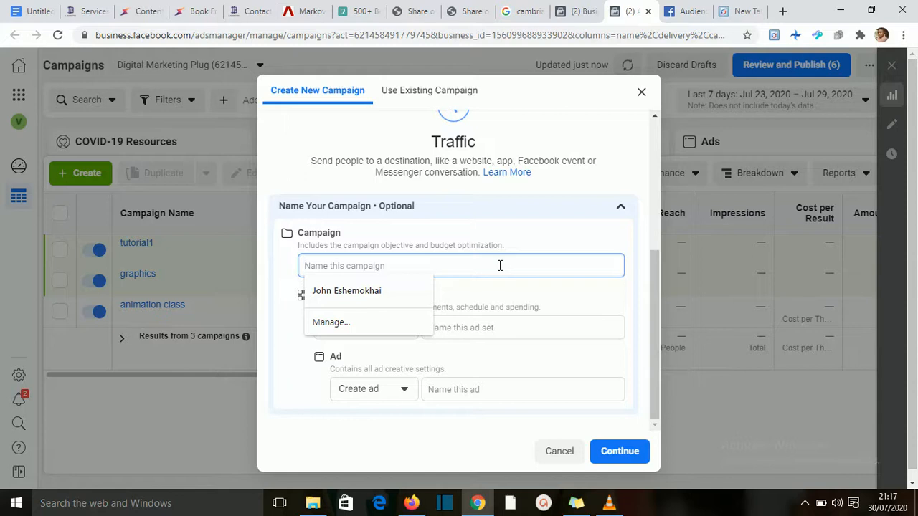
pyautogui.write('Co')
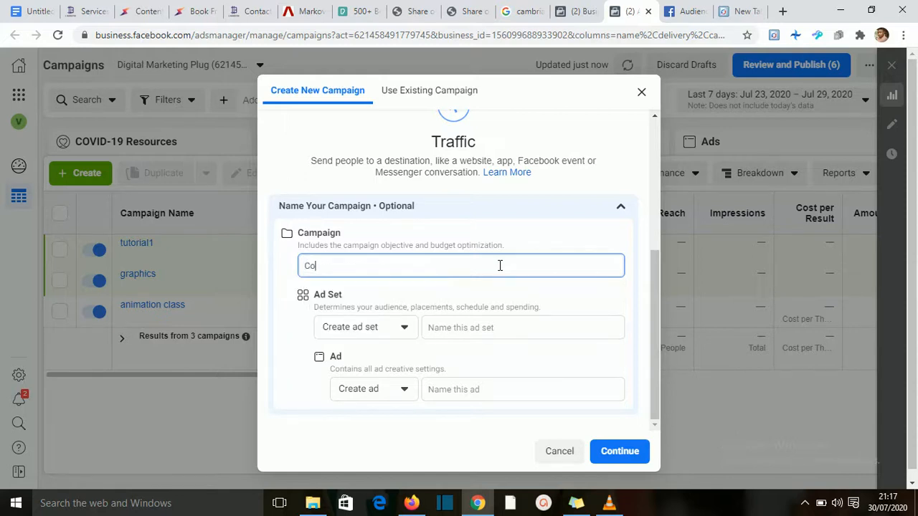
pyautogui.write('za foods')
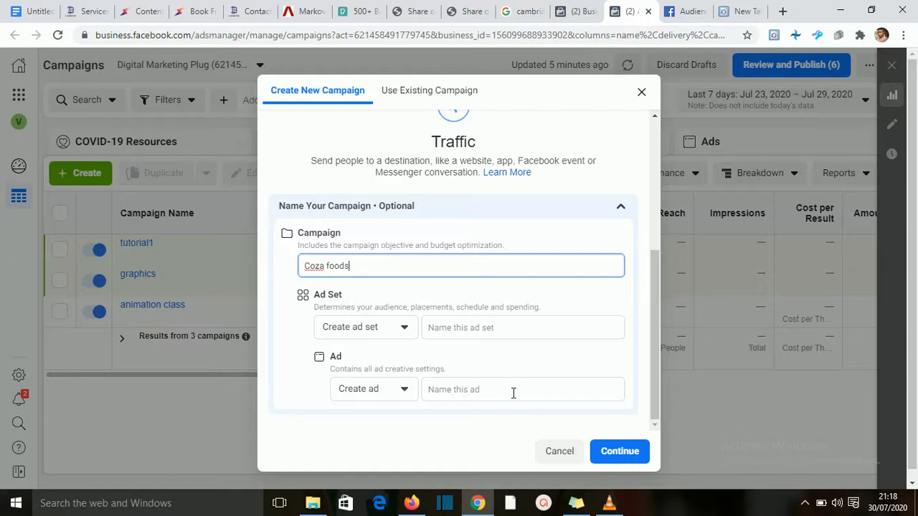
# Name the ad set "coza test" and the ad "coza test ad", and continue to create the campaign draft.
pyautogui.click(476, 327)
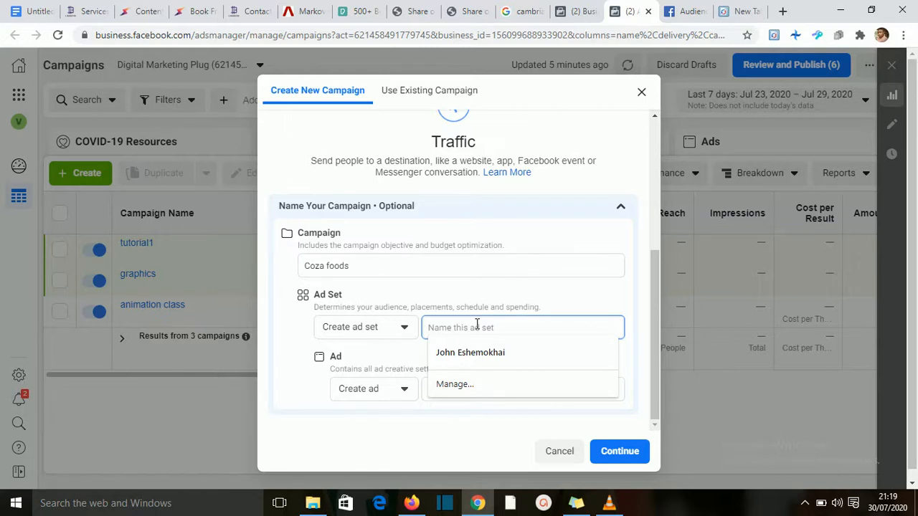
pyautogui.write('coza')
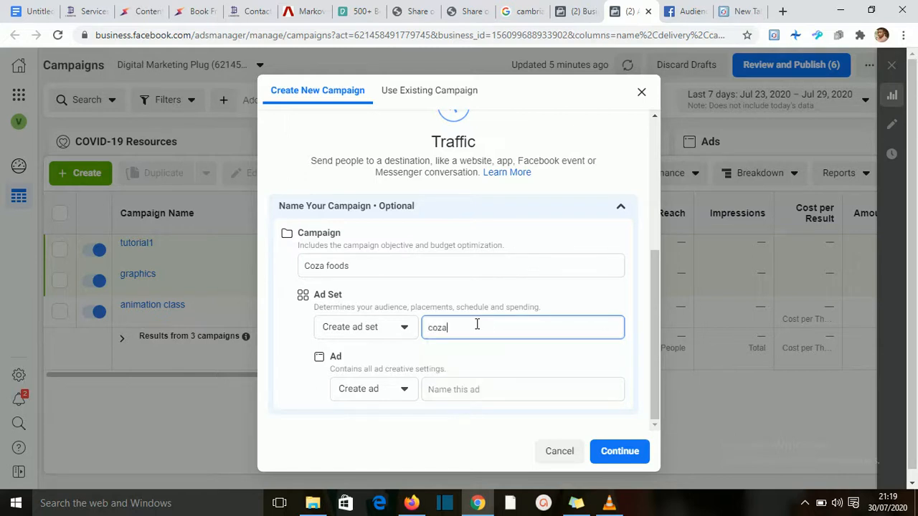
pyautogui.write(' test')
pyautogui.click(470, 390)
pyautogui.write('co')
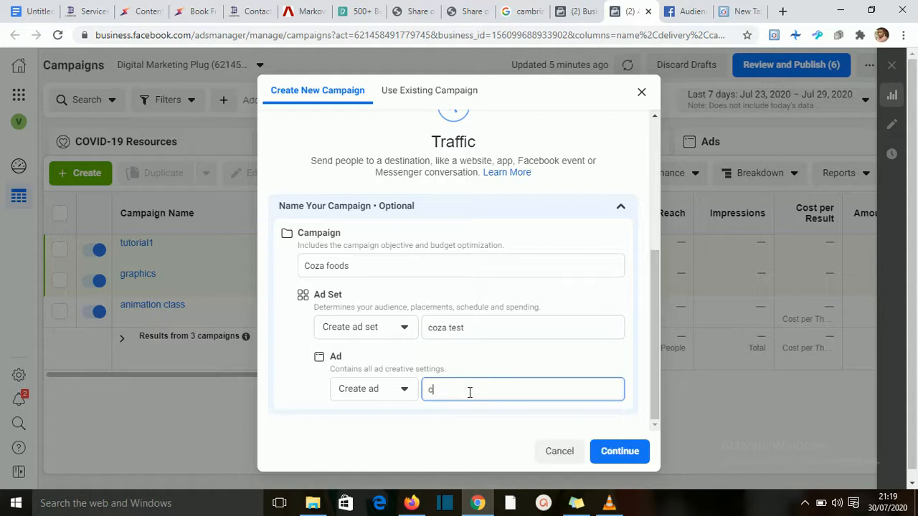
pyautogui.write('zan')
pyautogui.press('BackSpace')
pyautogui.press('BackSpace')
pyautogui.write('test ad')
pyautogui.click(611, 455)
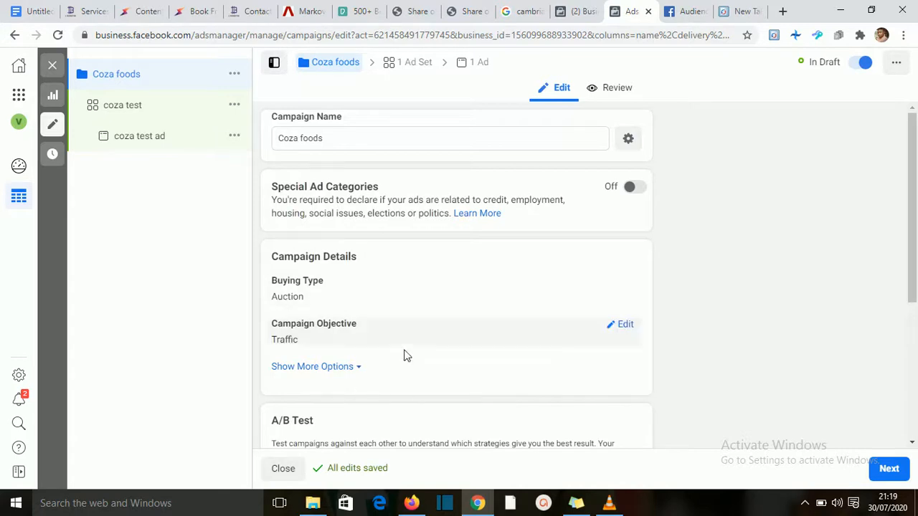
# Continue from the campaign settings to the coza test ad set and set its daily budget to ₦3,000.
pyautogui.scroll(-3, 501, 370)
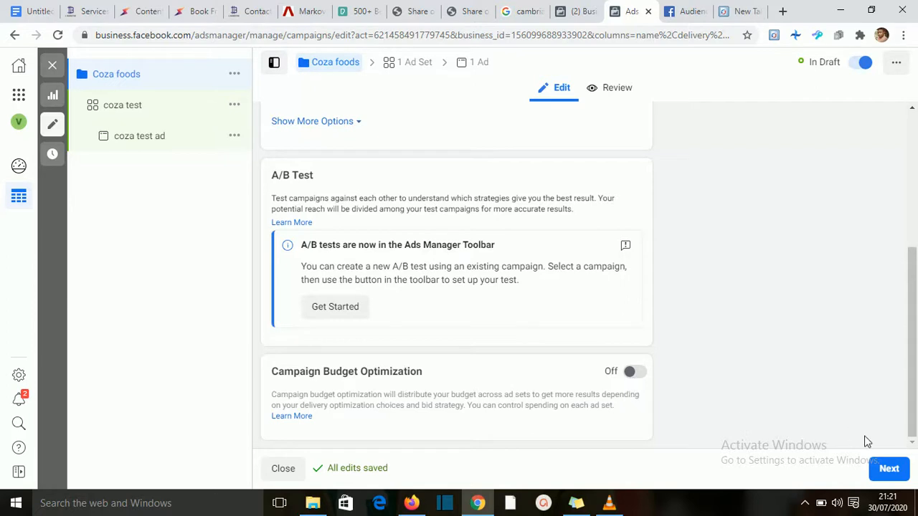
pyautogui.click(887, 469)
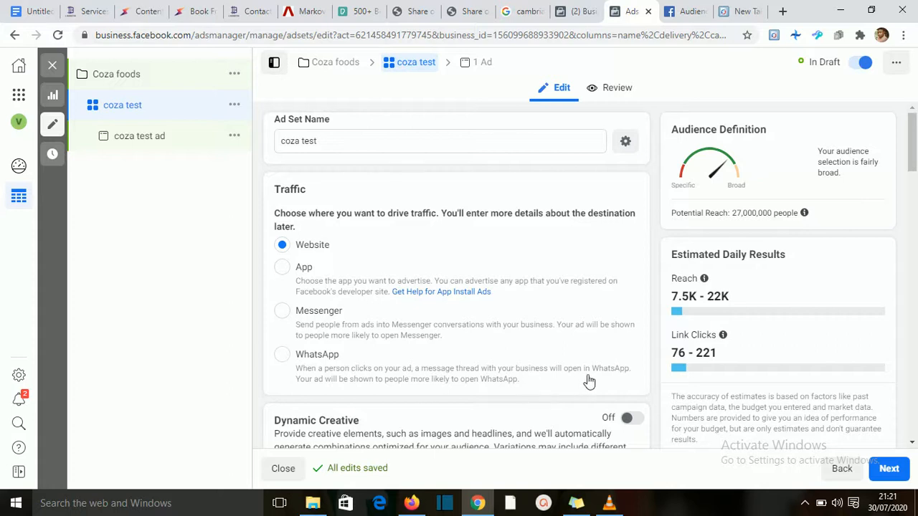
pyautogui.scroll(-5, 588, 382)
pyautogui.scroll(3, 588, 382)
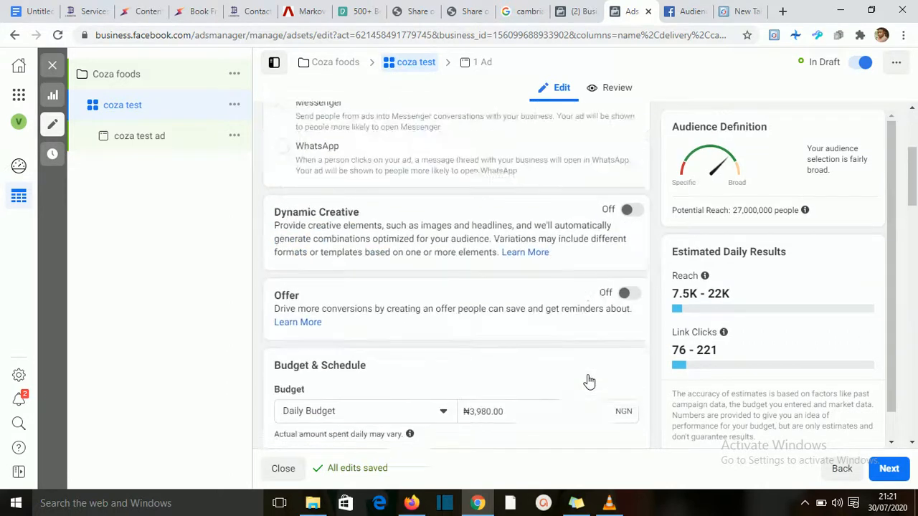
pyautogui.scroll(-2, 588, 381)
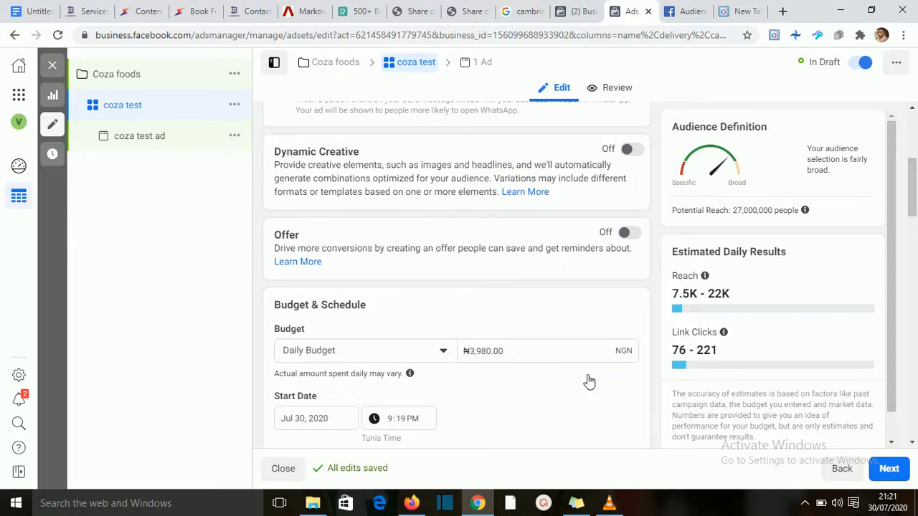
pyautogui.scroll(-2, 588, 381)
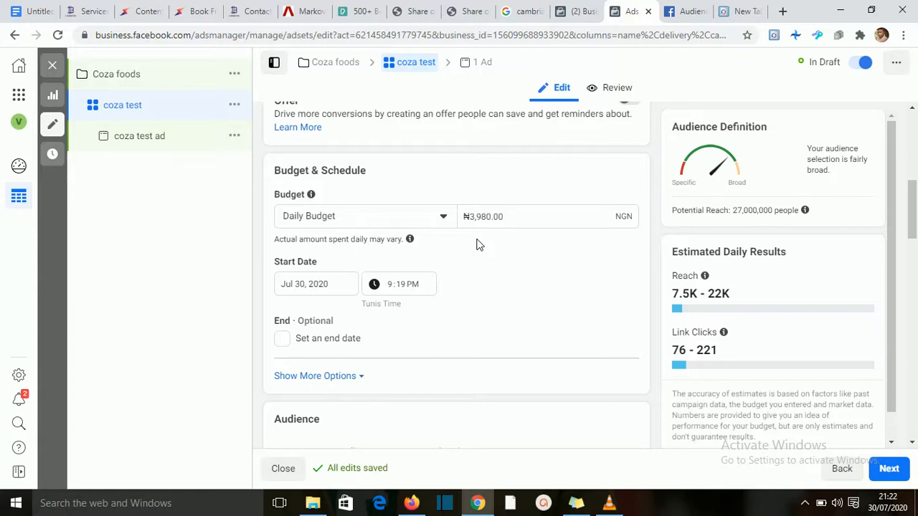
pyautogui.click(502, 219)
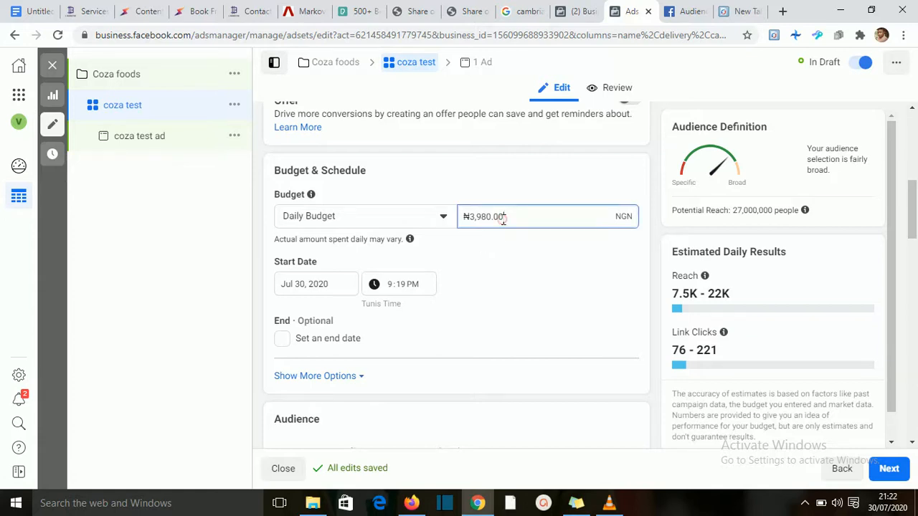
pyautogui.press('BackSpace')
pyautogui.press('BackSpace')
pyautogui.press('BackSpace')
pyautogui.press('BackSpace')
pyautogui.press('BackSpace')
pyautogui.press('BackSpace')
pyautogui.press('BackSpace')
pyautogui.write('000')
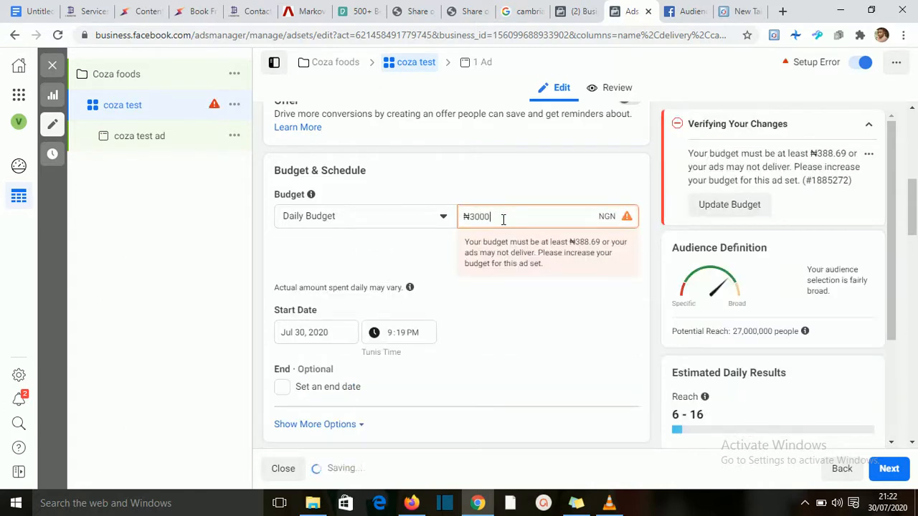
pyautogui.click(532, 296)
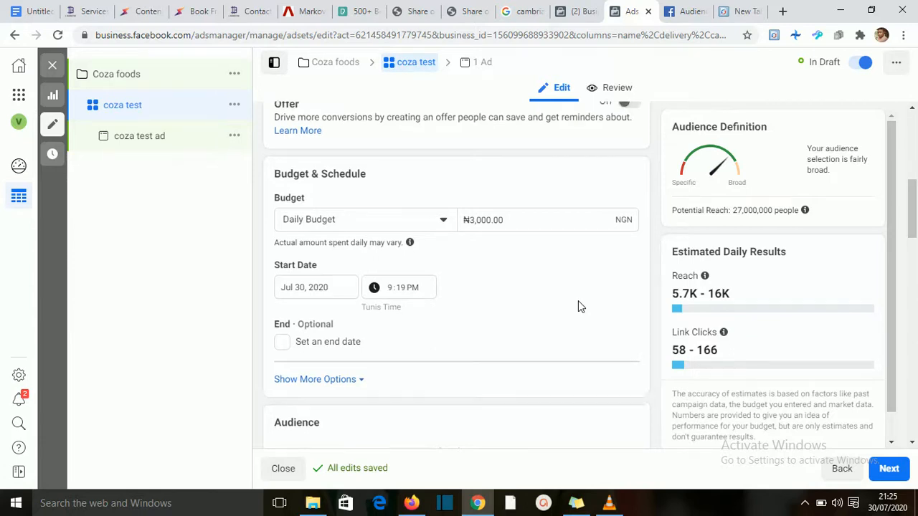
# Enable an end date in the ad set's schedule and set it to August 4, 2020.
pyautogui.scroll(2, 579, 306)
pyautogui.scroll(-1, 579, 306)
pyautogui.scroll(4, 579, 306)
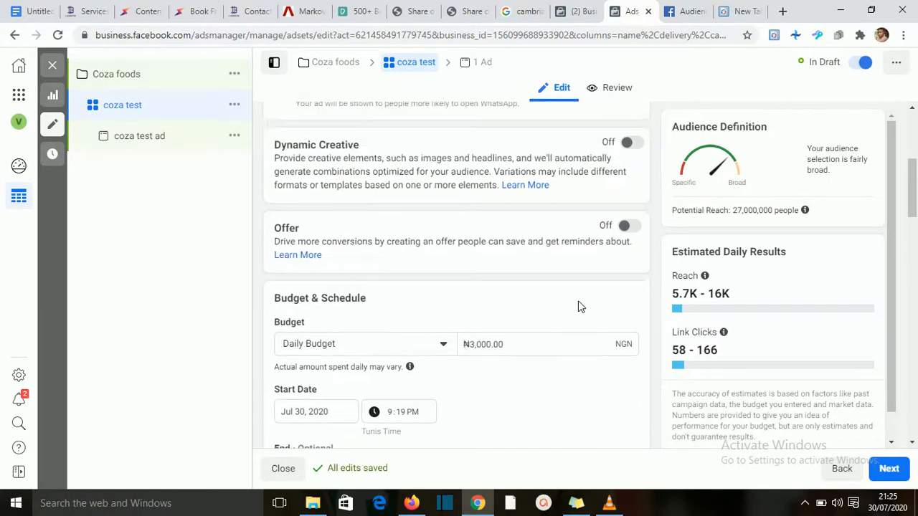
pyautogui.scroll(-2, 580, 306)
pyautogui.scroll(-1, 578, 301)
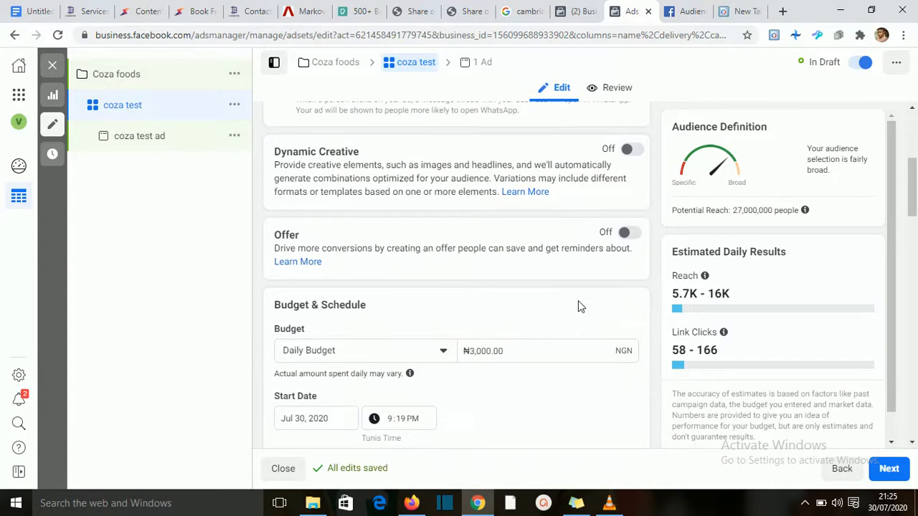
pyautogui.scroll(-2, 578, 301)
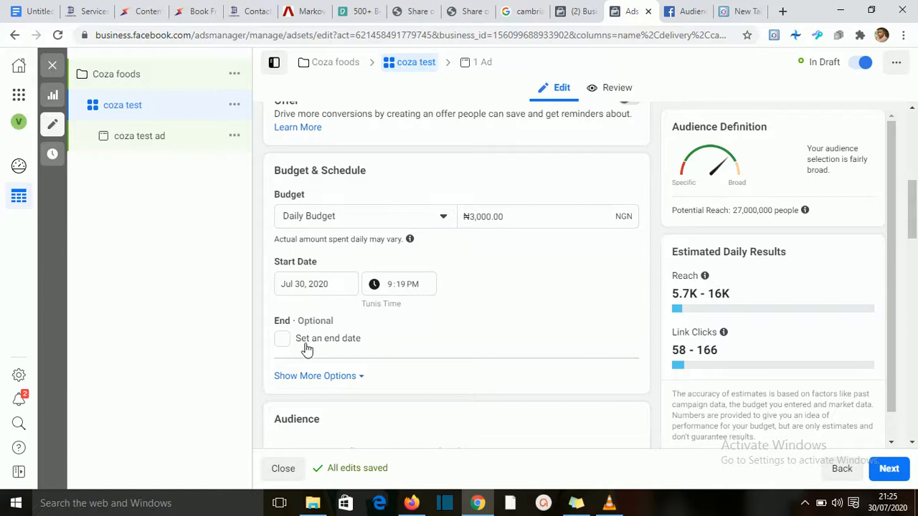
pyautogui.click(283, 341)
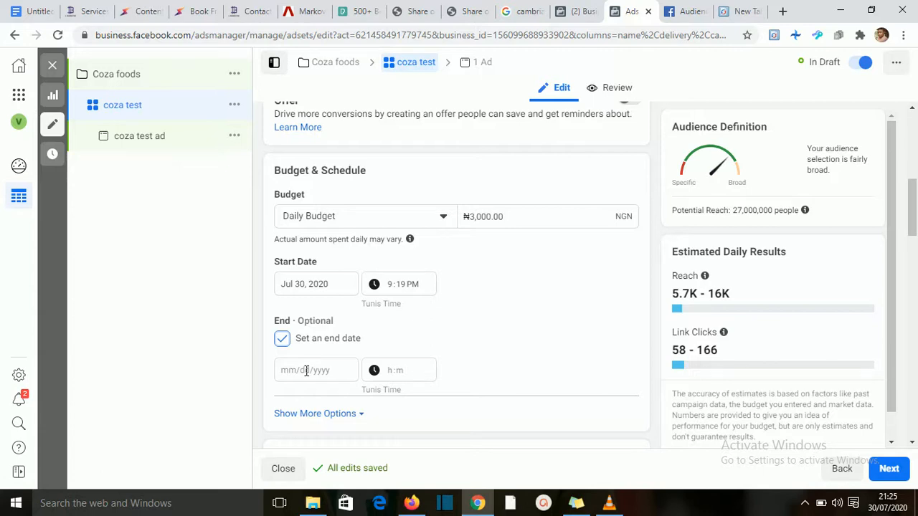
pyautogui.click(294, 371)
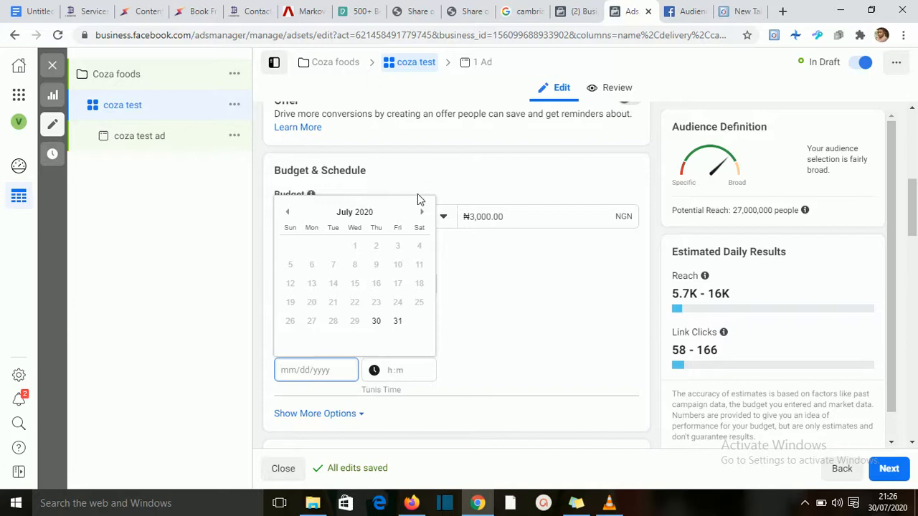
pyautogui.click(421, 213)
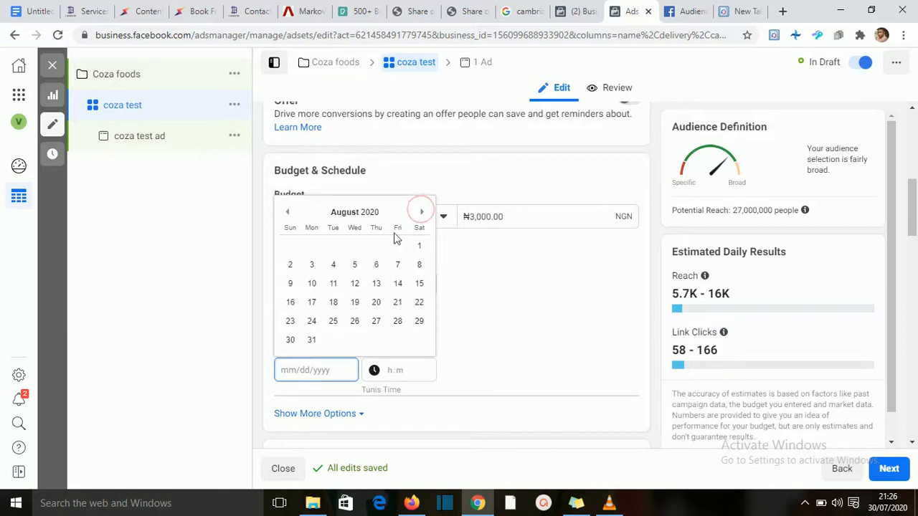
pyautogui.click(333, 266)
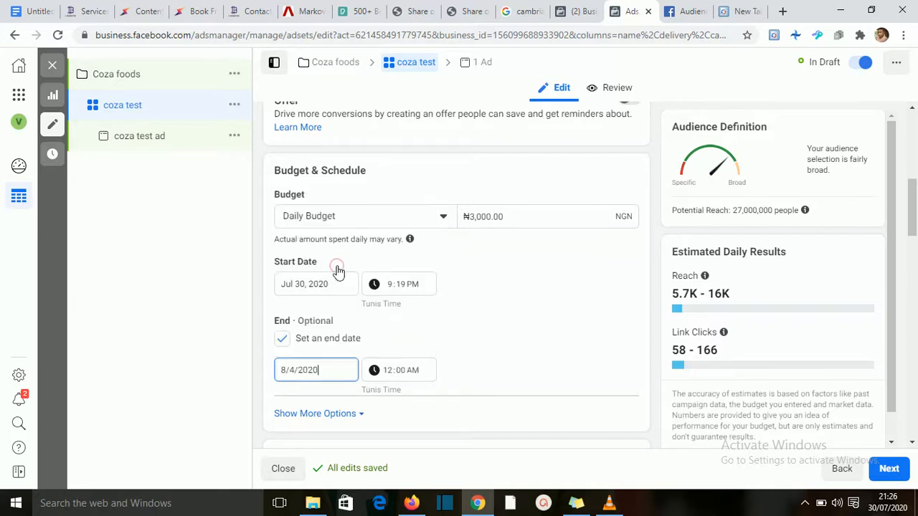
pyautogui.click(507, 336)
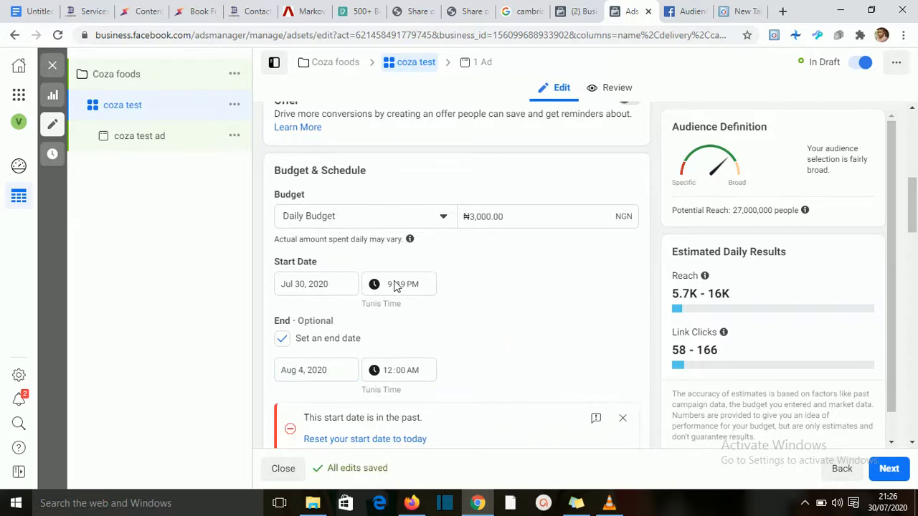
# Try a start time of 12:19 PM on July 30, 2020 for the ad set.
pyautogui.click(393, 285)
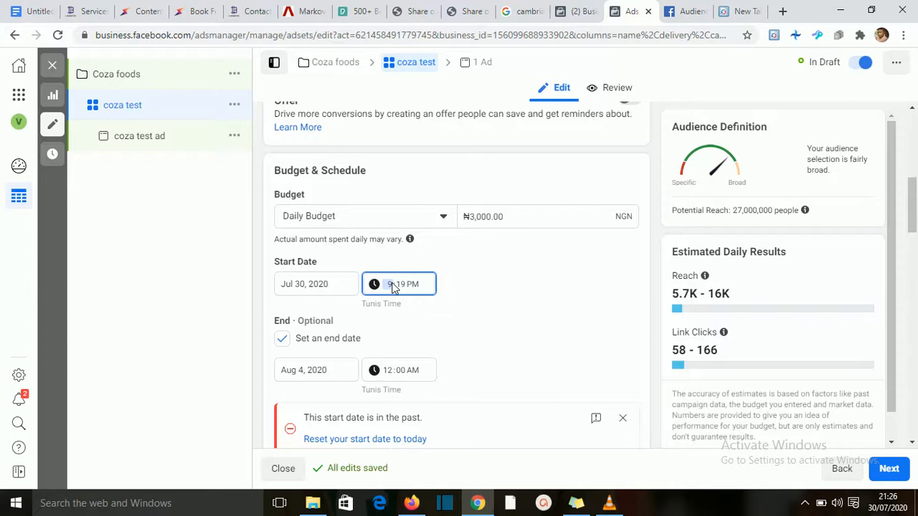
pyautogui.write('12')
pyautogui.click(474, 285)
pyautogui.scroll(-2, 487, 324)
pyautogui.scroll(1, 486, 323)
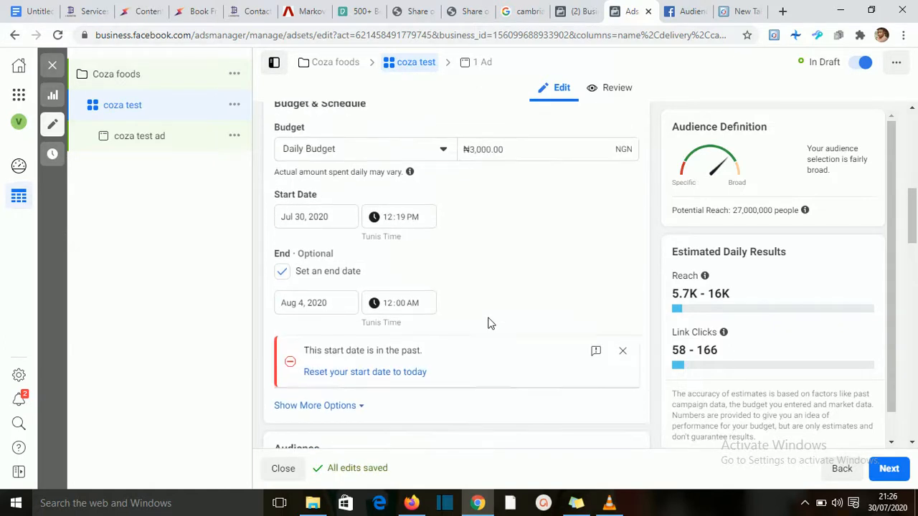
# Set the ad set's start time on July 30, 2020 to 10:19 PM.
pyautogui.click(392, 217)
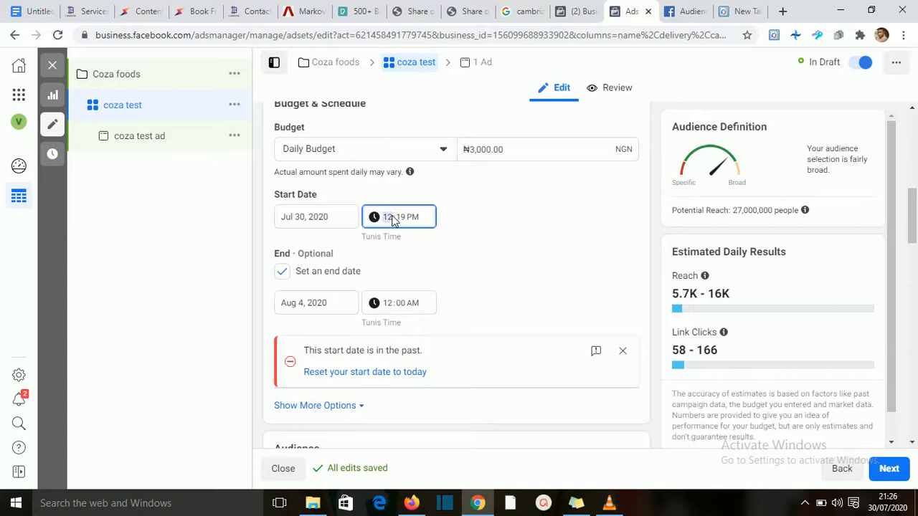
pyautogui.write('10')
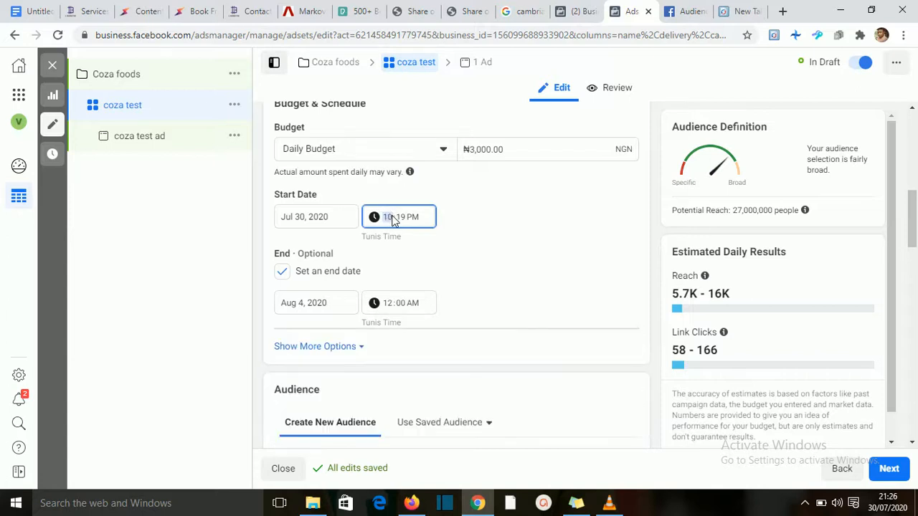
pyautogui.click(468, 247)
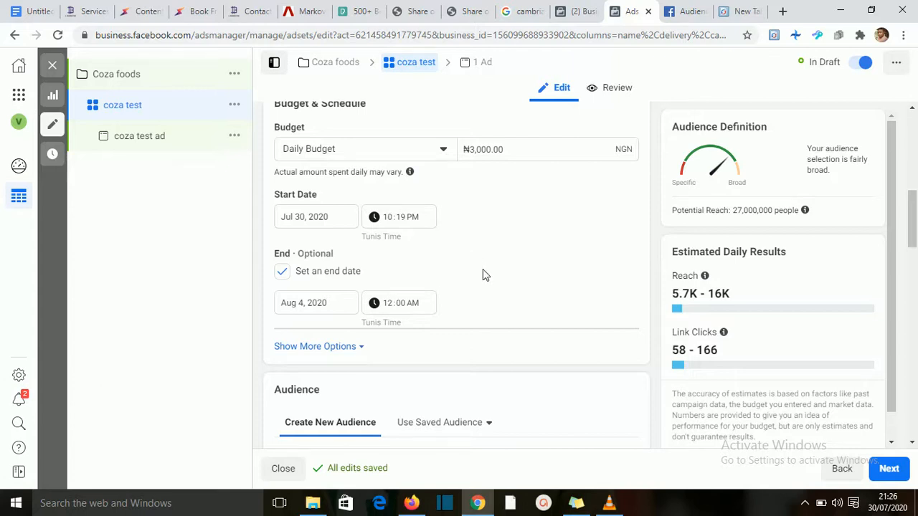
# Set the ad set's audience location option to People living in this location.
pyautogui.scroll(-3, 482, 272)
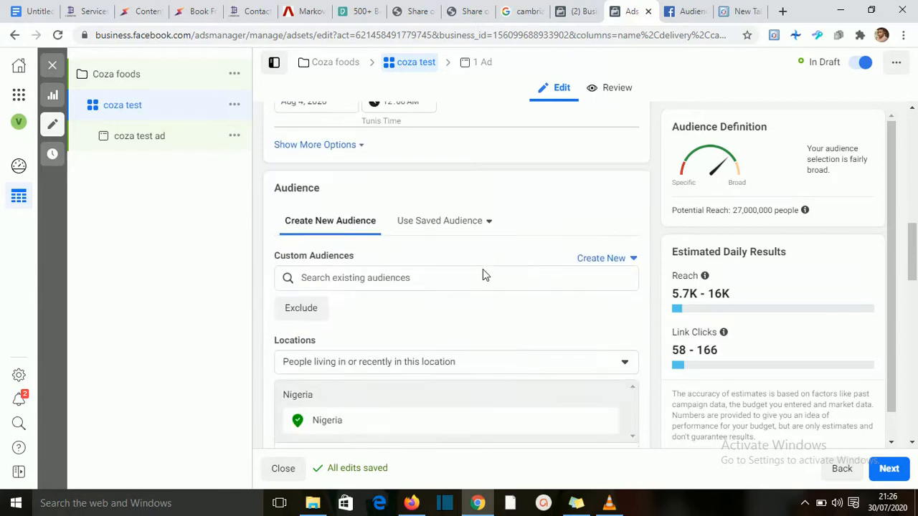
pyautogui.scroll(6, 483, 273)
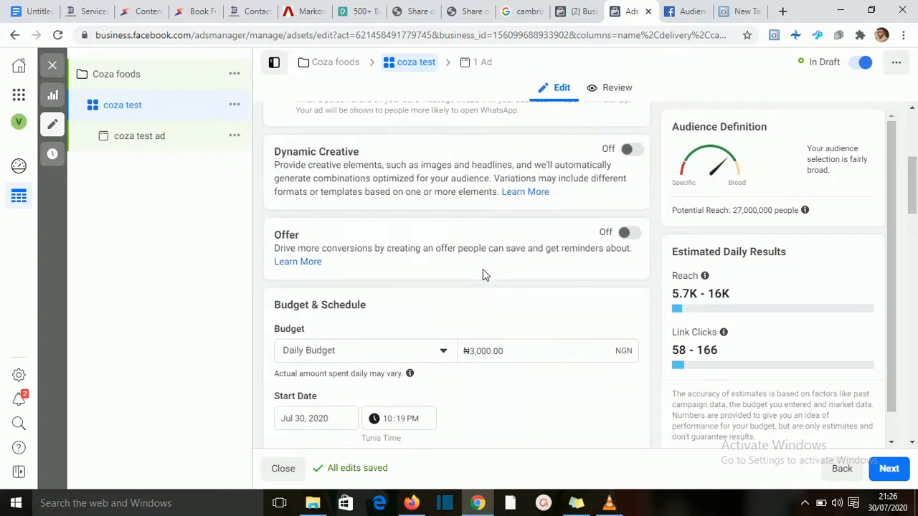
pyautogui.scroll(-6, 483, 273)
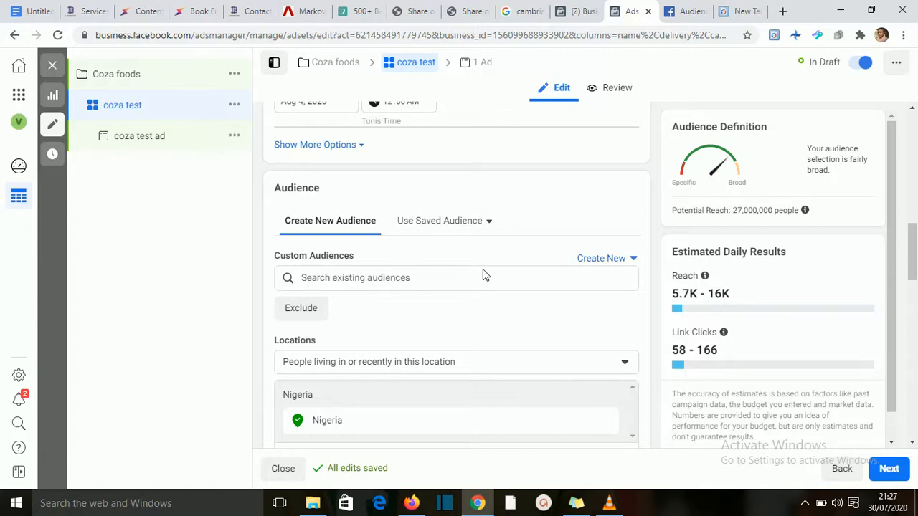
pyautogui.scroll(-3, 482, 272)
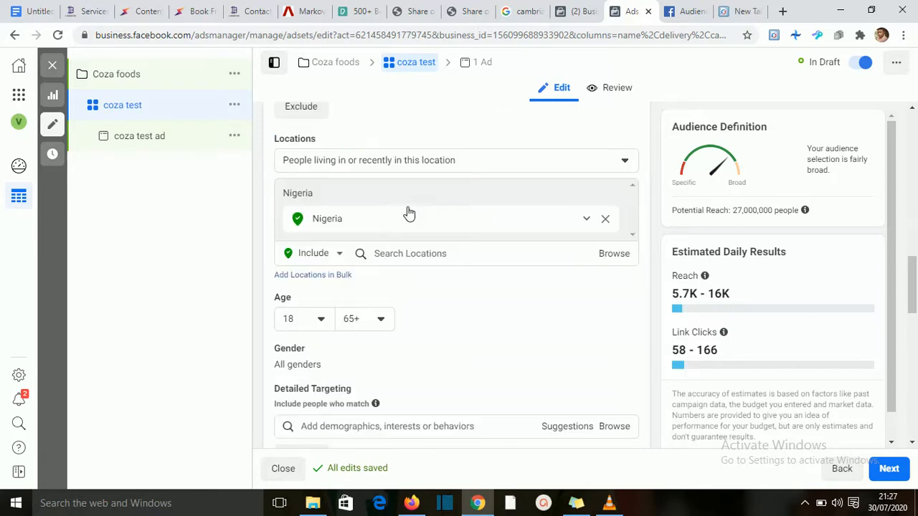
pyautogui.click(391, 162)
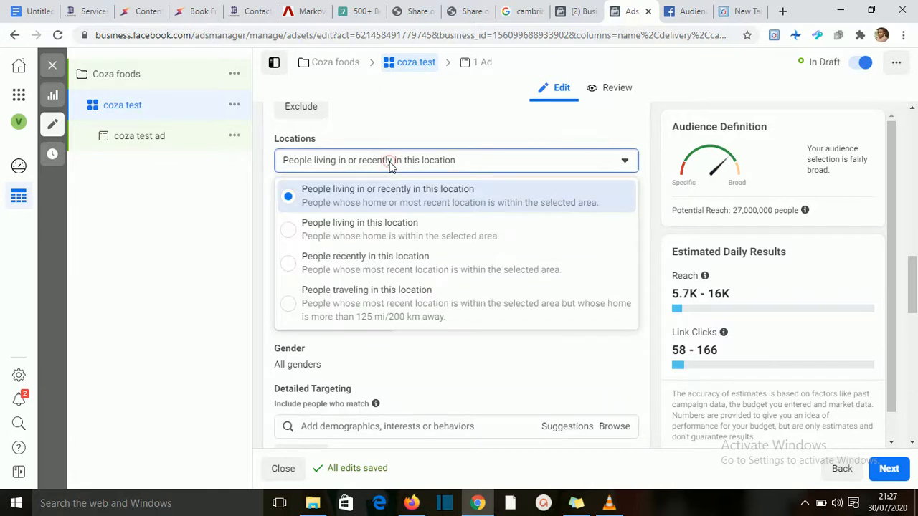
pyautogui.click(391, 228)
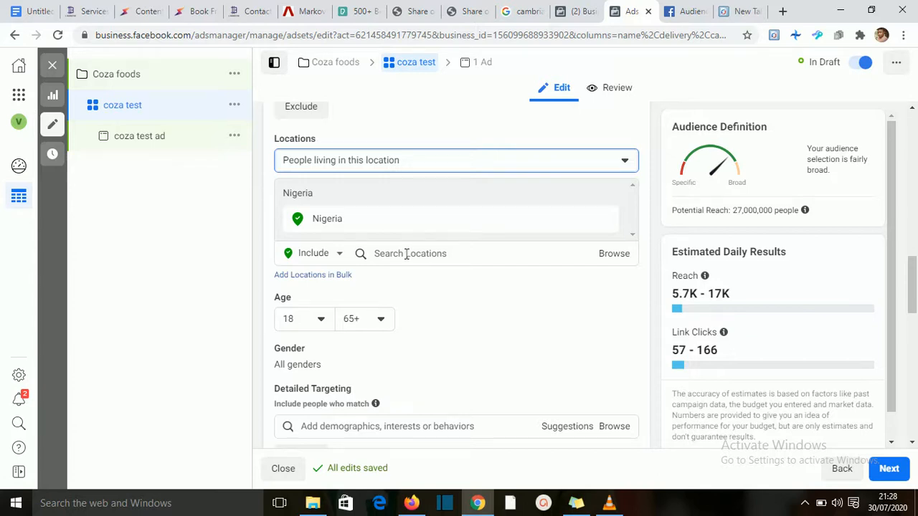
# Switch to Audience Insights and copy the city entry Agbelekale, Lagos State, Nigeria from the audience's location breakdown.
pyautogui.click(407, 253)
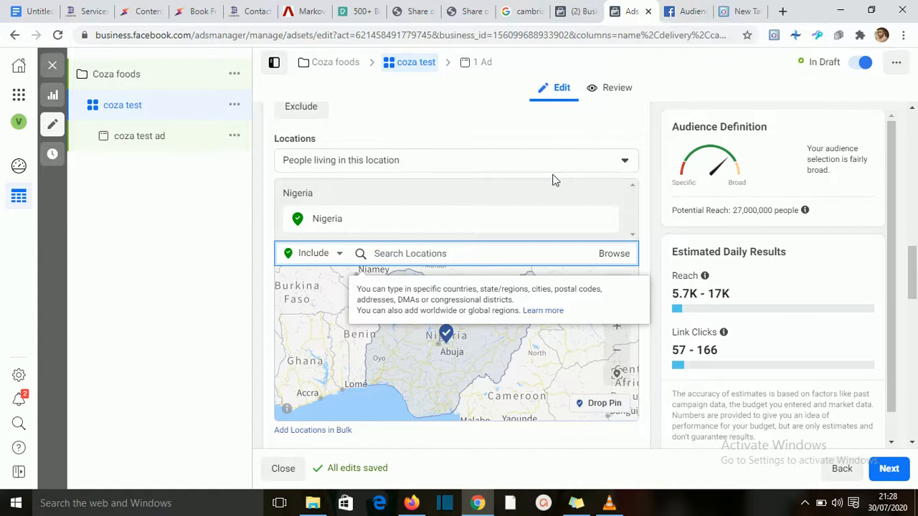
pyautogui.click(694, 10)
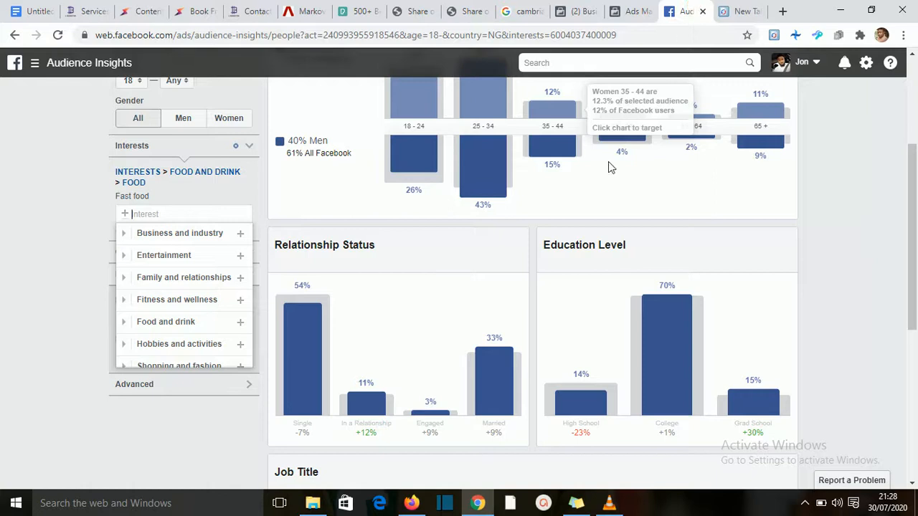
pyautogui.scroll(3, 585, 207)
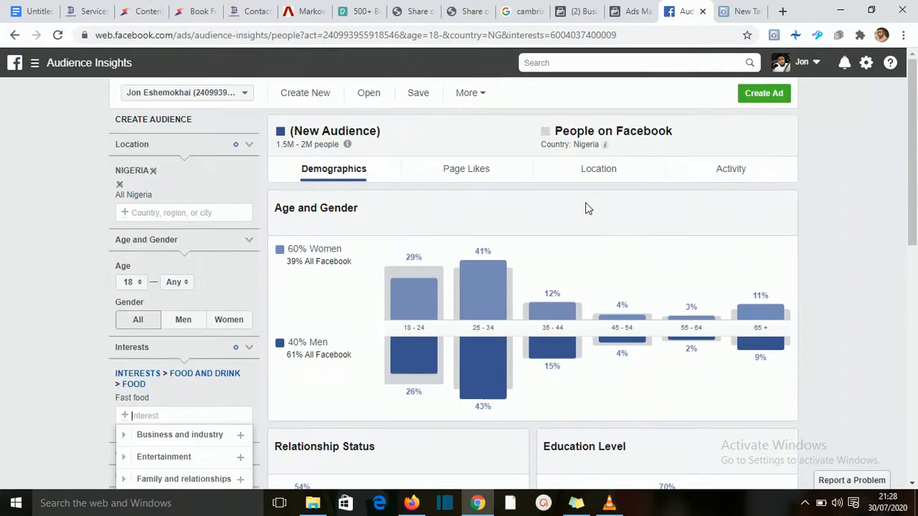
pyautogui.click(585, 178)
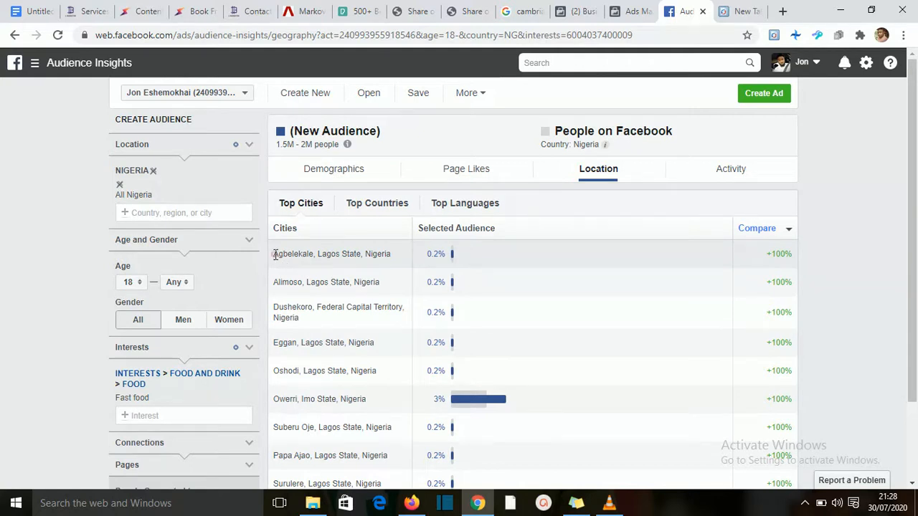
pyautogui.moveTo(275, 255); pyautogui.dragTo(392, 254)
pyautogui.hotkey('ctrl', 'c')
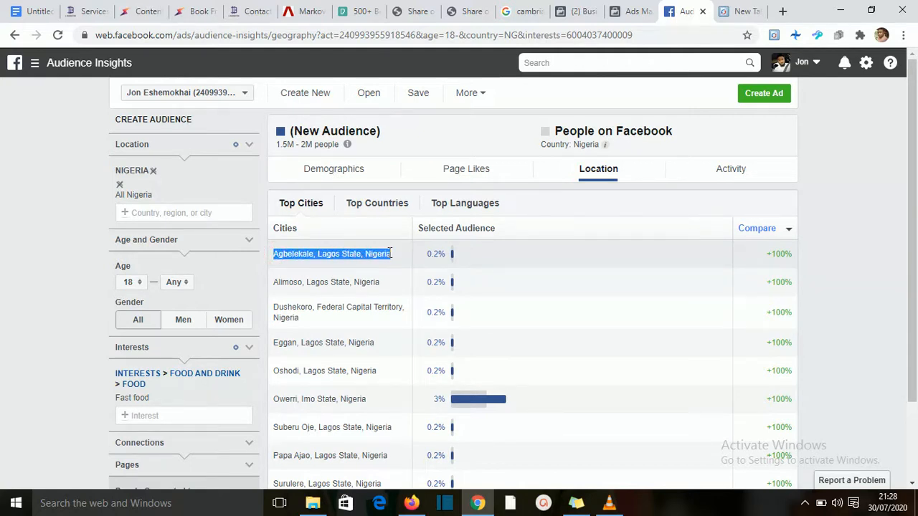
pyautogui.rightClick(367, 252)
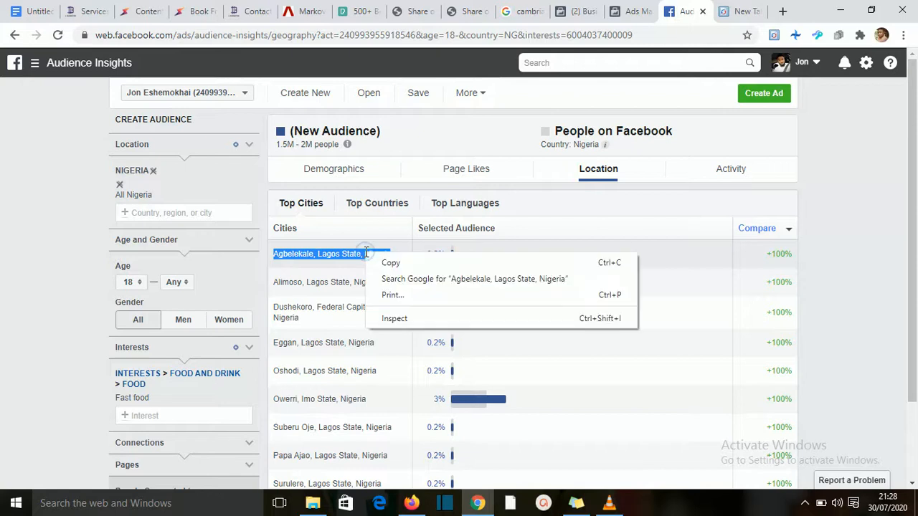
pyautogui.click(389, 262)
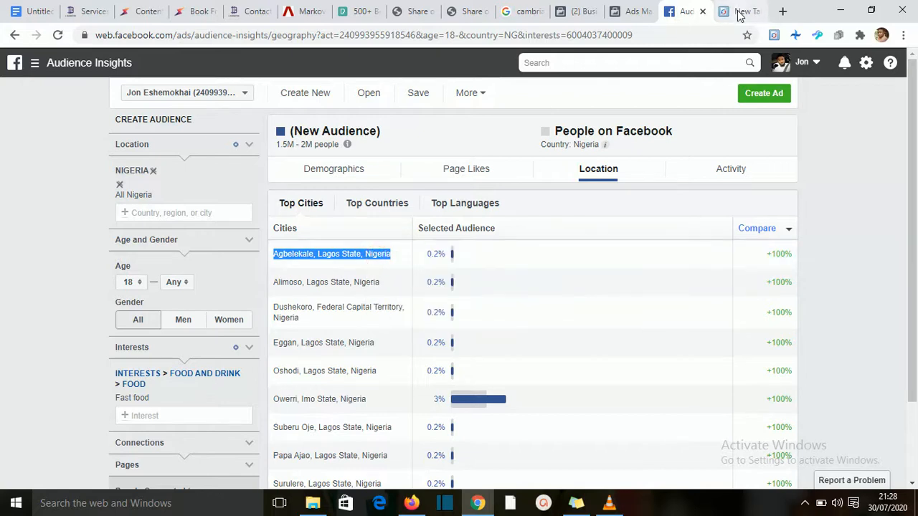
# Back in Ads Manager, try Agbelekale, Lagos State, Nigeria as the ad set's audience location and remove it.
pyautogui.click(642, 11)
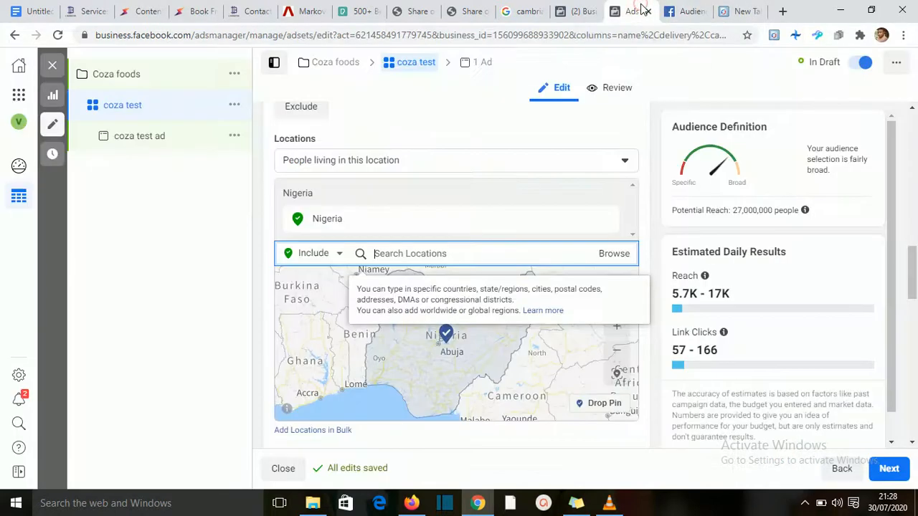
pyautogui.rightClick(435, 251)
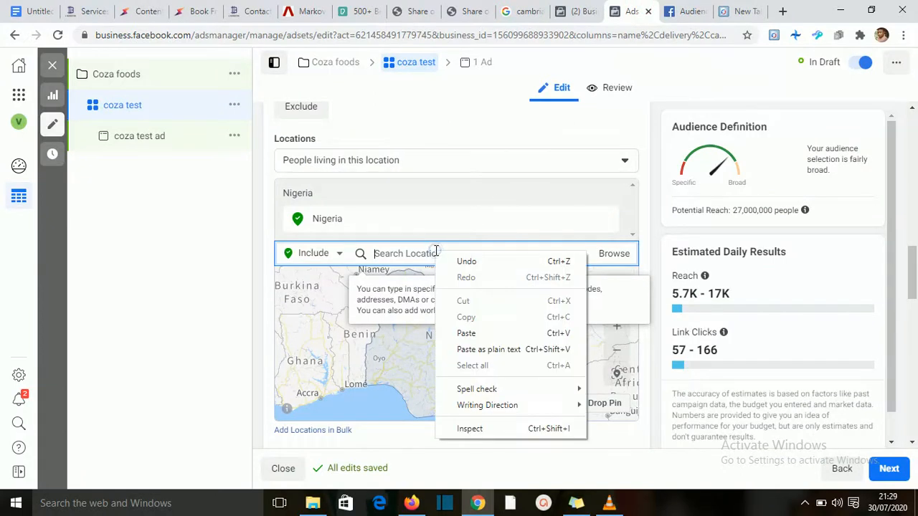
pyautogui.click(466, 333)
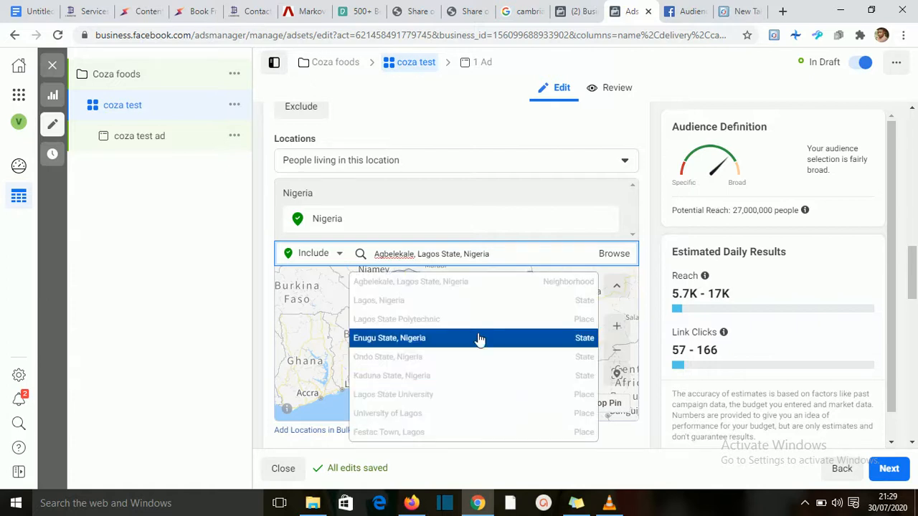
pyautogui.click(443, 283)
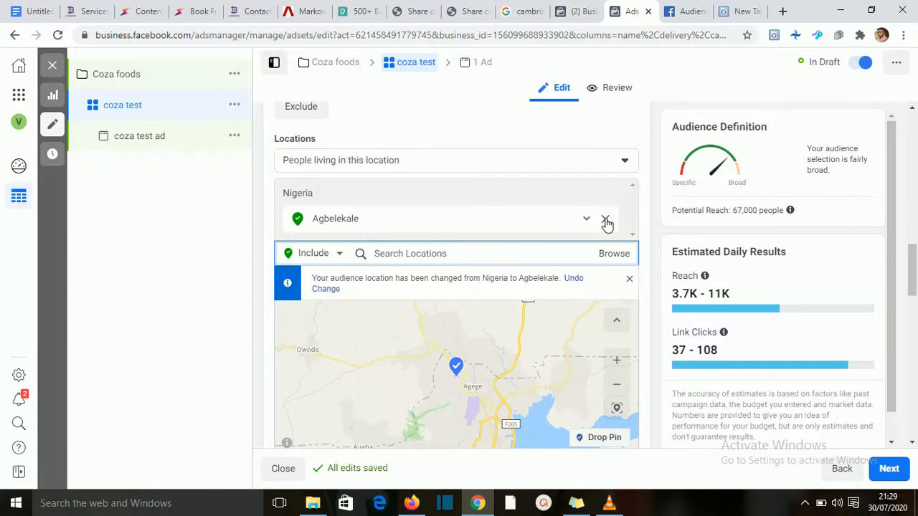
pyautogui.click(606, 219)
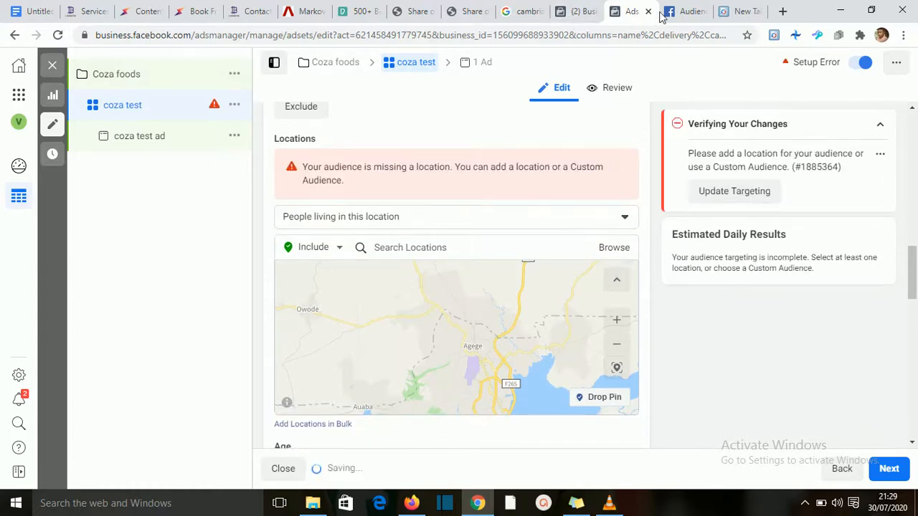
# Expand the full city list in Audience Insights and examine which Nigerian cities have the largest share of the selected audience.
pyautogui.click(685, 11)
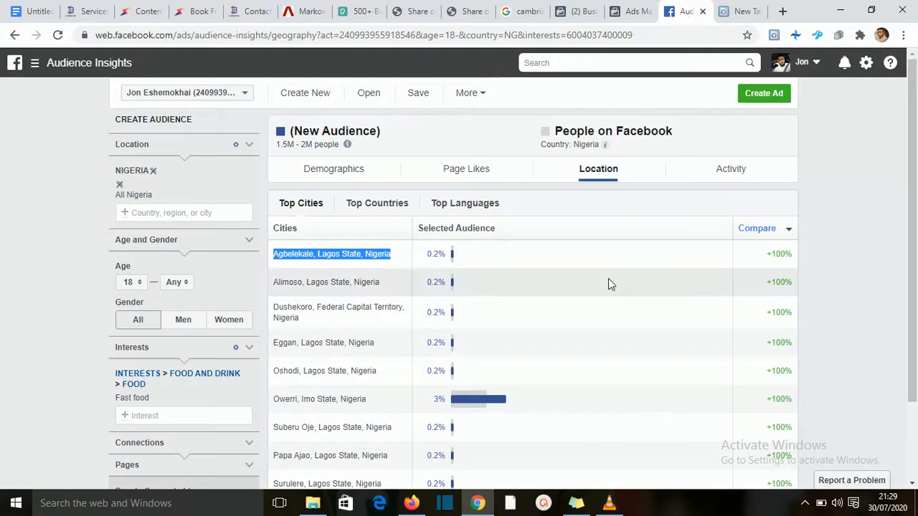
pyautogui.scroll(-2, 608, 280)
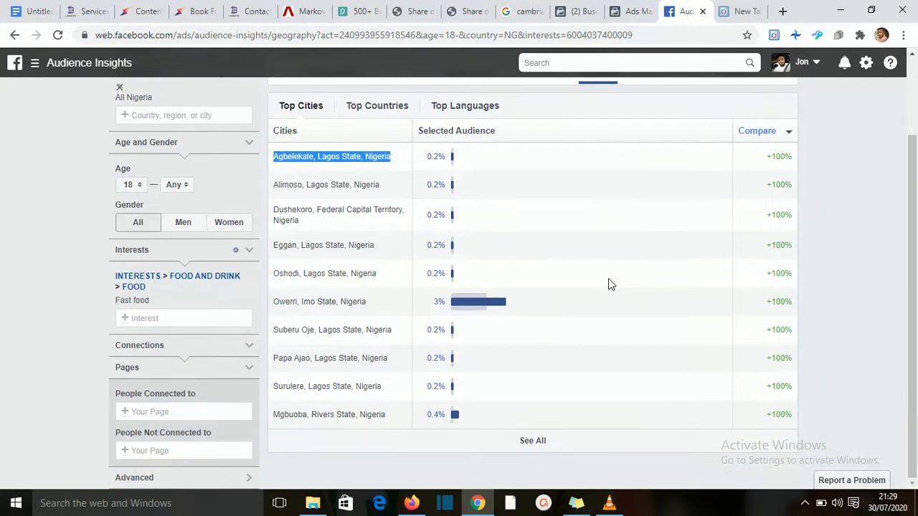
pyautogui.click(534, 442)
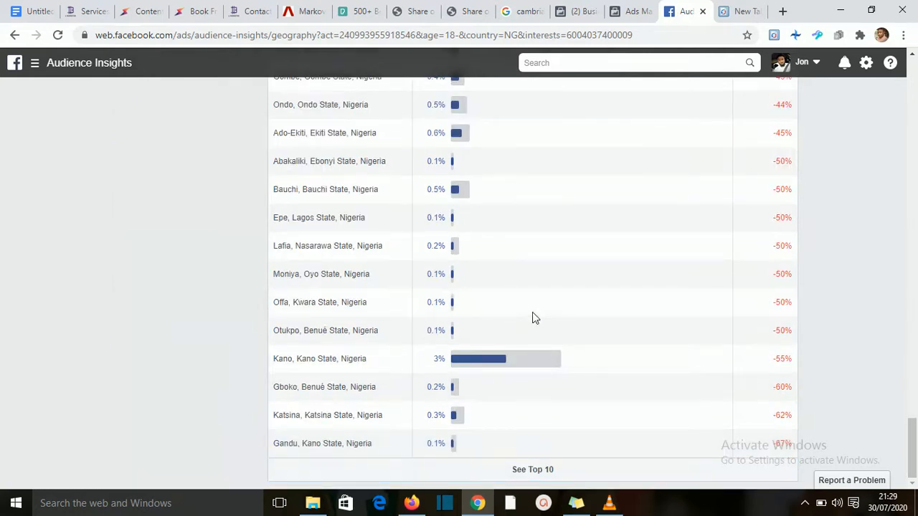
pyautogui.scroll(15, 534, 318)
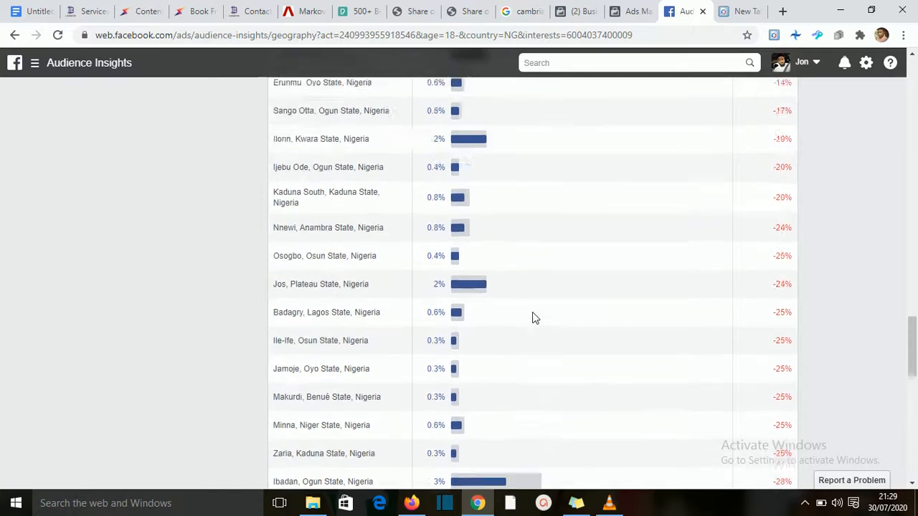
pyautogui.scroll(6, 534, 317)
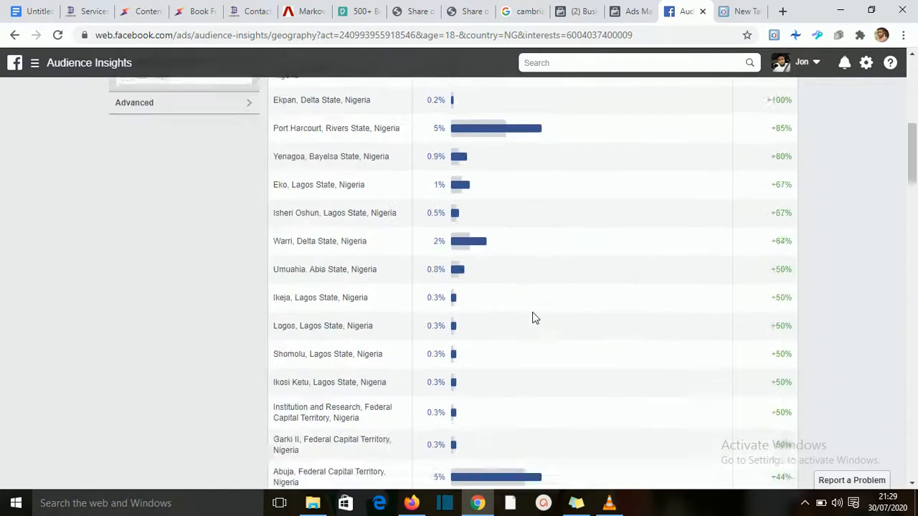
pyautogui.scroll(-6, 534, 317)
pyautogui.scroll(3, 534, 317)
pyautogui.scroll(1, 532, 318)
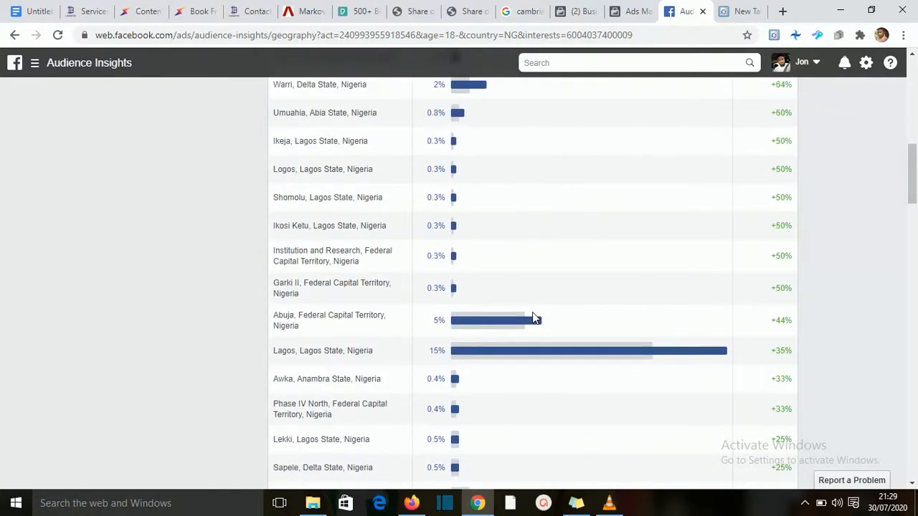
pyautogui.scroll(3, 532, 317)
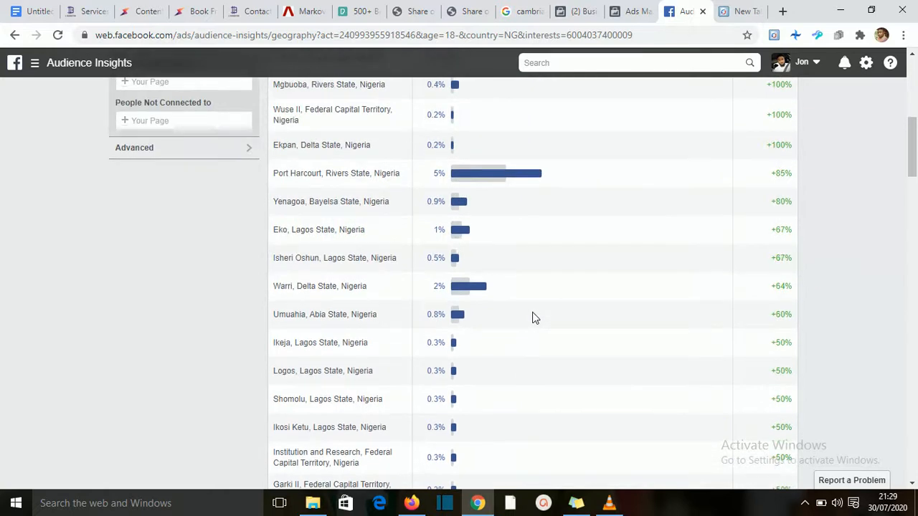
pyautogui.scroll(7, 532, 317)
pyautogui.scroll(-9, 532, 318)
pyautogui.scroll(-10, 532, 318)
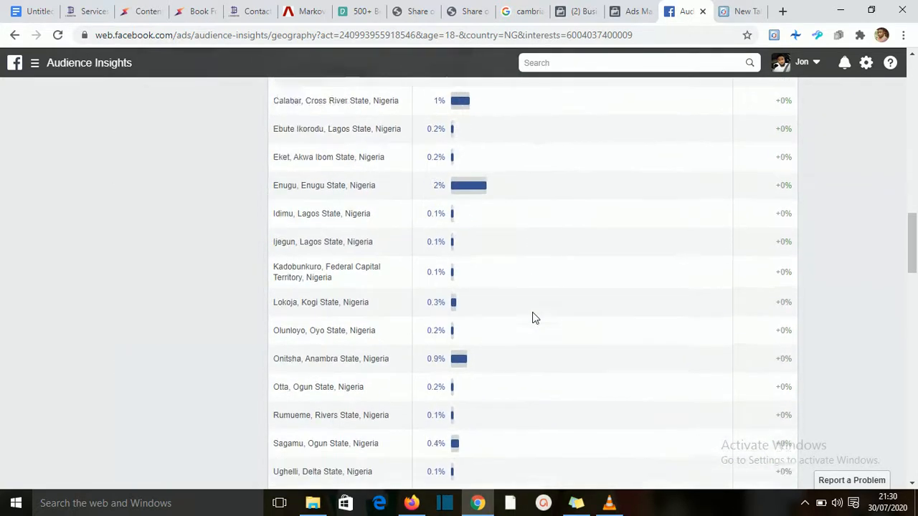
pyautogui.scroll(2, 532, 318)
pyautogui.scroll(1, 532, 318)
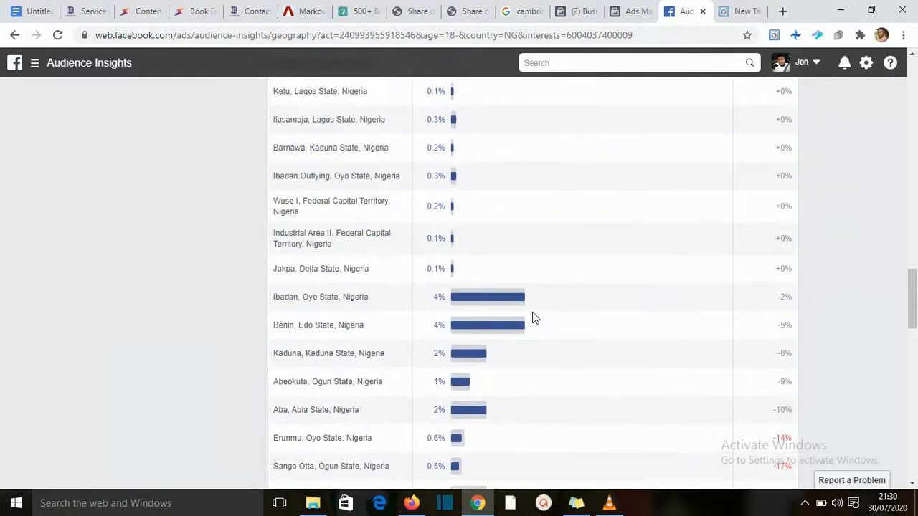
pyautogui.scroll(-6, 532, 318)
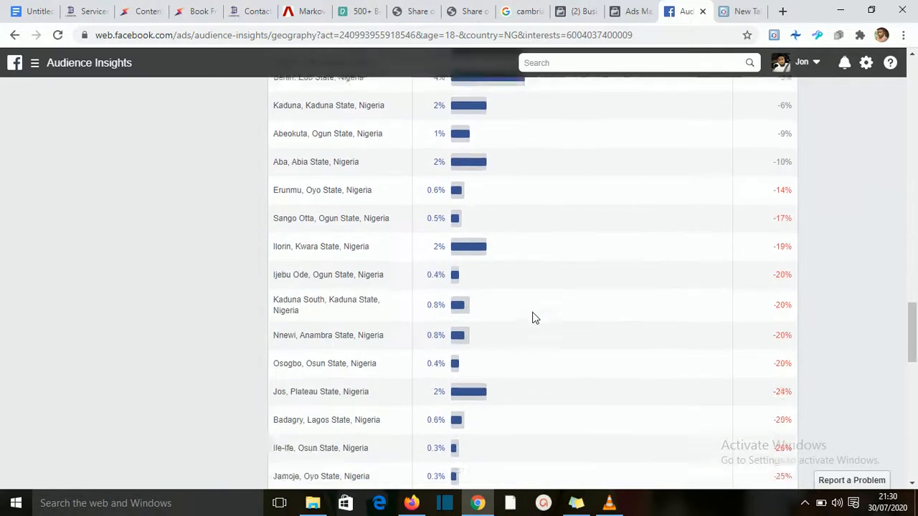
# Return to Ads Manager, keep People living in this location selected, and include the state Lagos, Nigeria as an audience location.
pyautogui.click(633, 11)
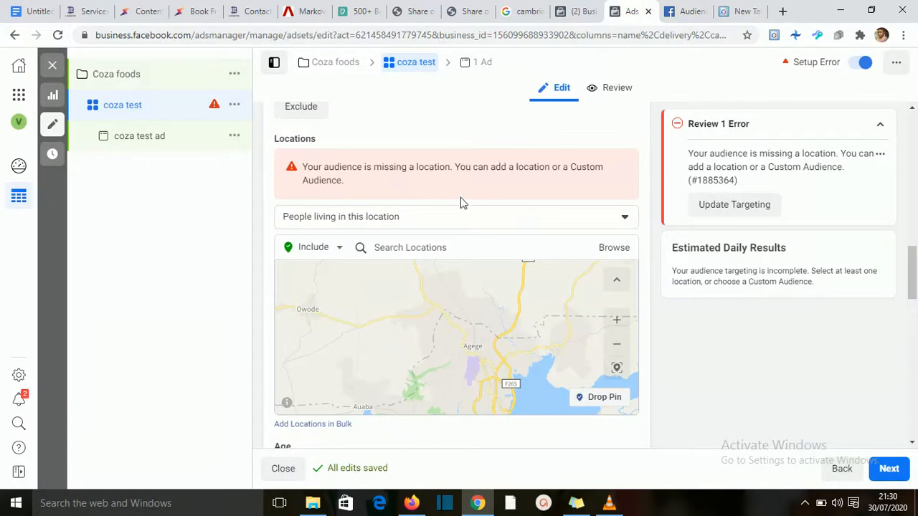
pyautogui.click(454, 221)
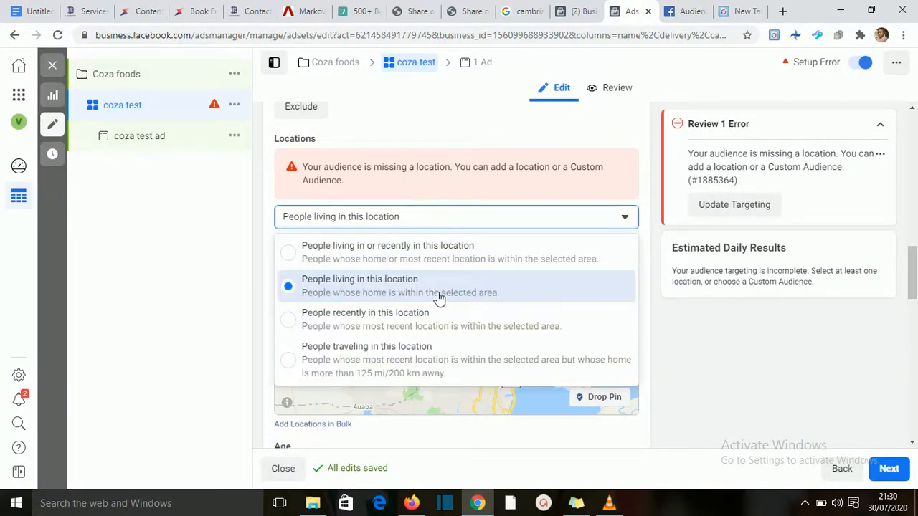
pyautogui.click(438, 297)
pyautogui.click(458, 250)
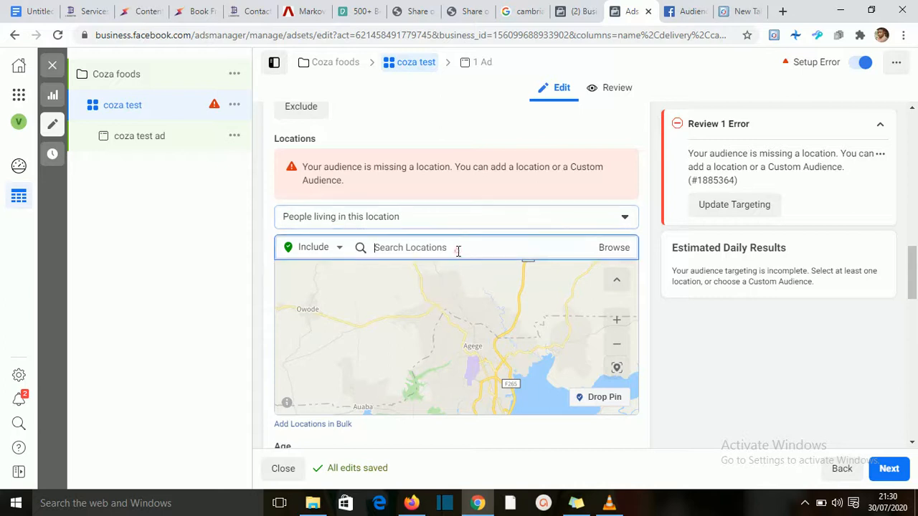
pyautogui.write('lag')
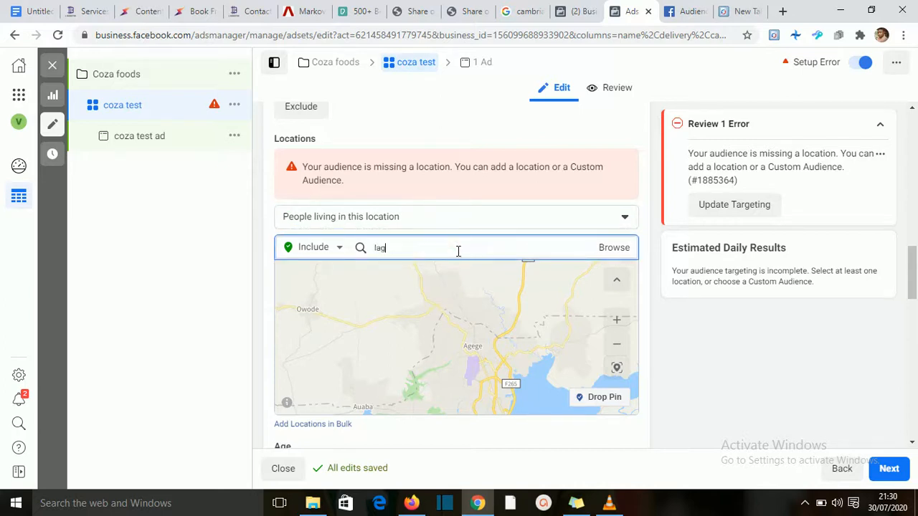
pyautogui.write('os')
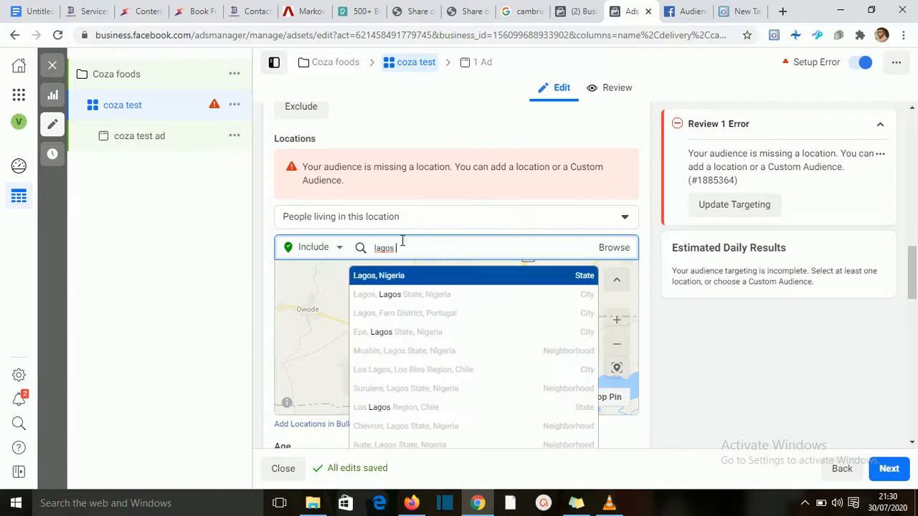
pyautogui.click(399, 279)
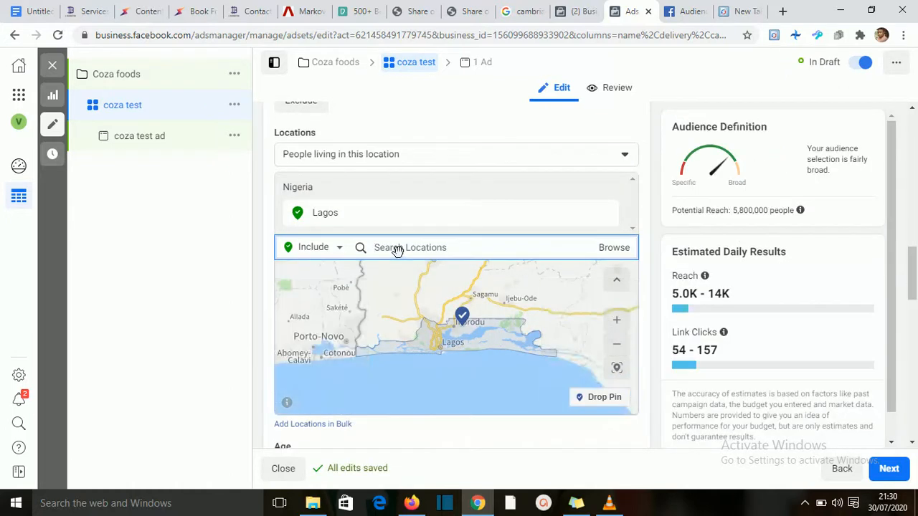
# Include Benin, Edo State, the place Portharcort and the state Imo, Nigeria as additional audience locations.
pyautogui.write('benin')
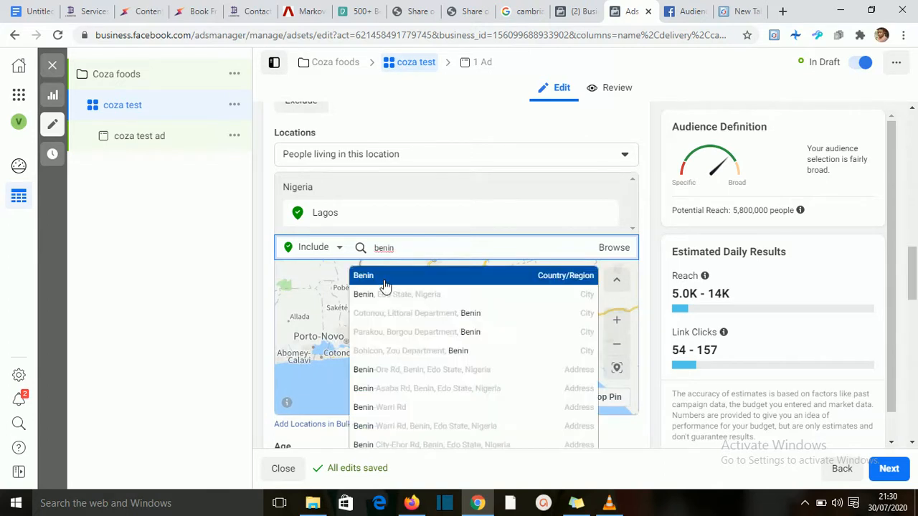
pyautogui.click(386, 295)
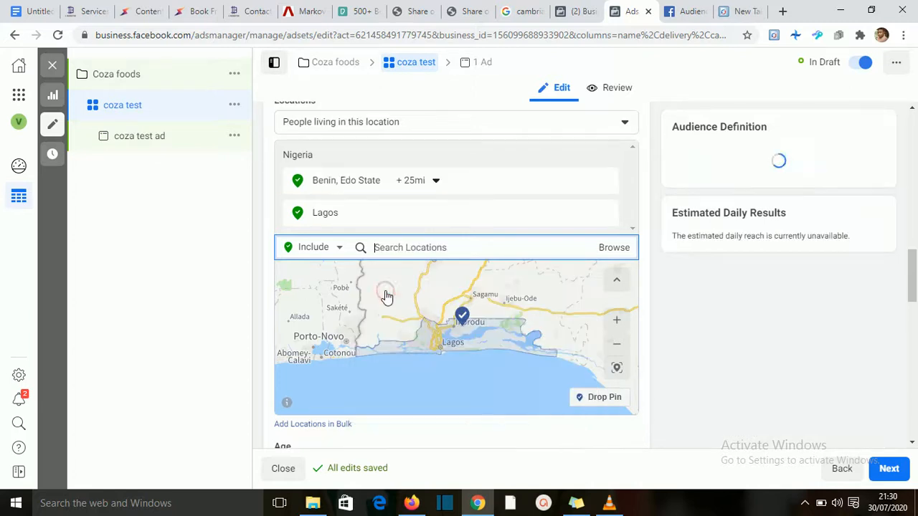
pyautogui.click(399, 247)
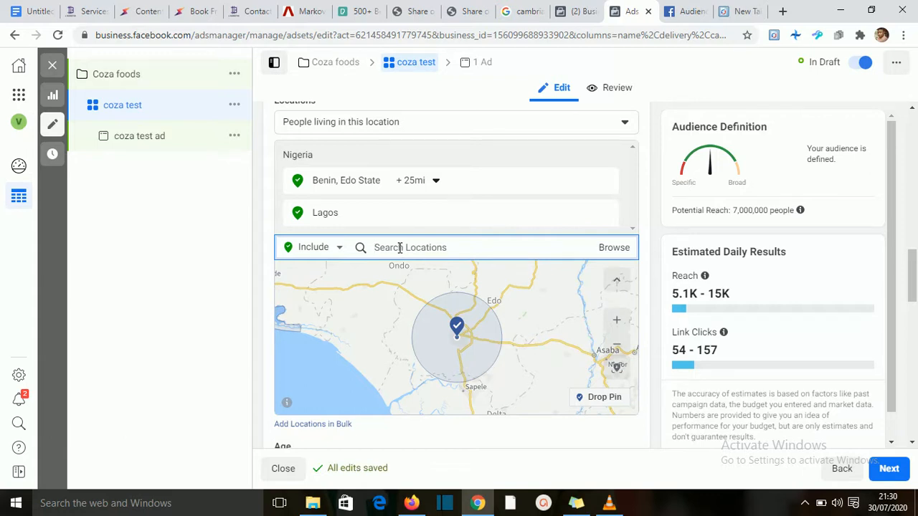
pyautogui.write('porthar')
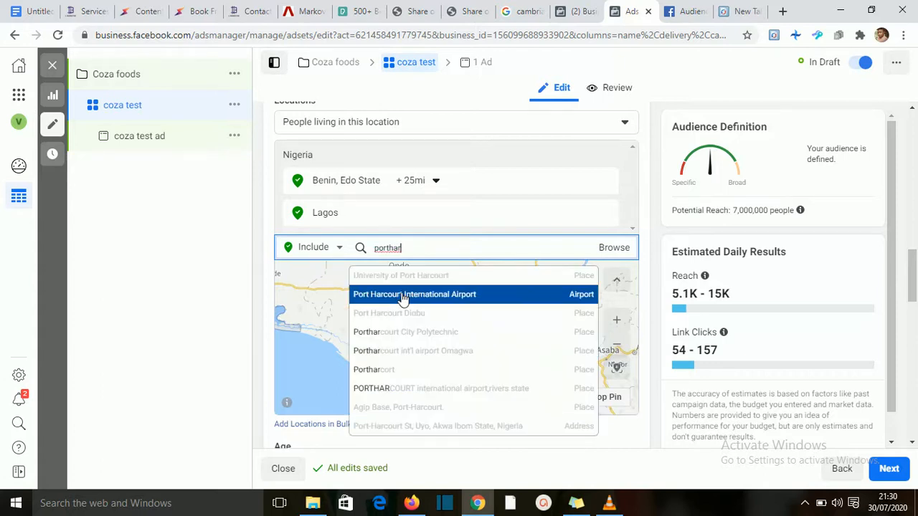
pyautogui.click(400, 370)
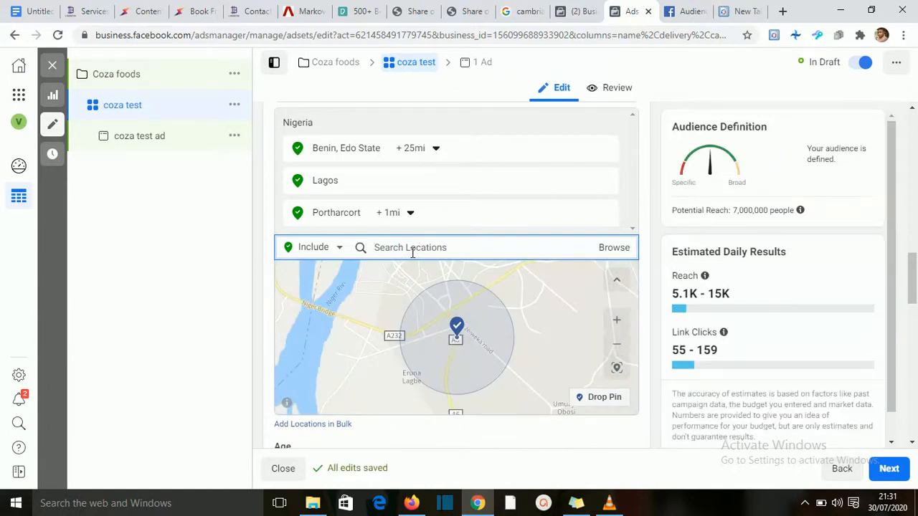
pyautogui.write('Imo')
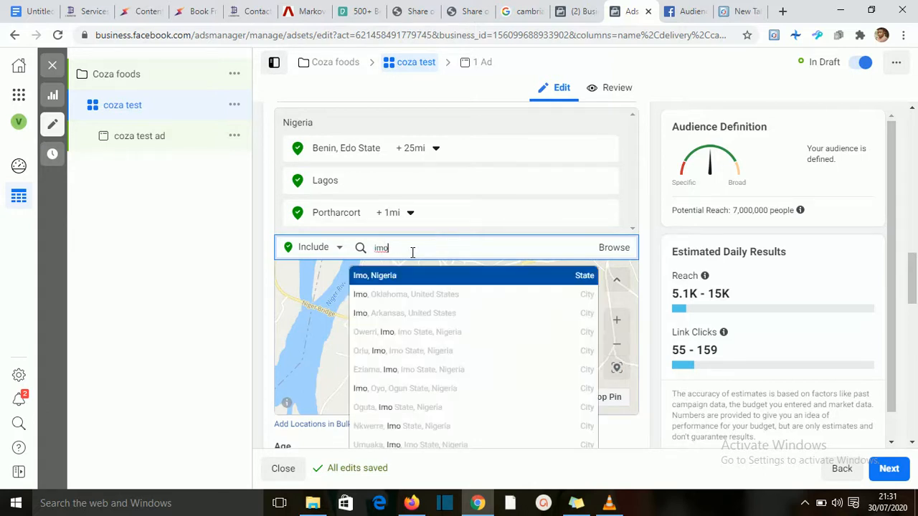
pyautogui.click(411, 276)
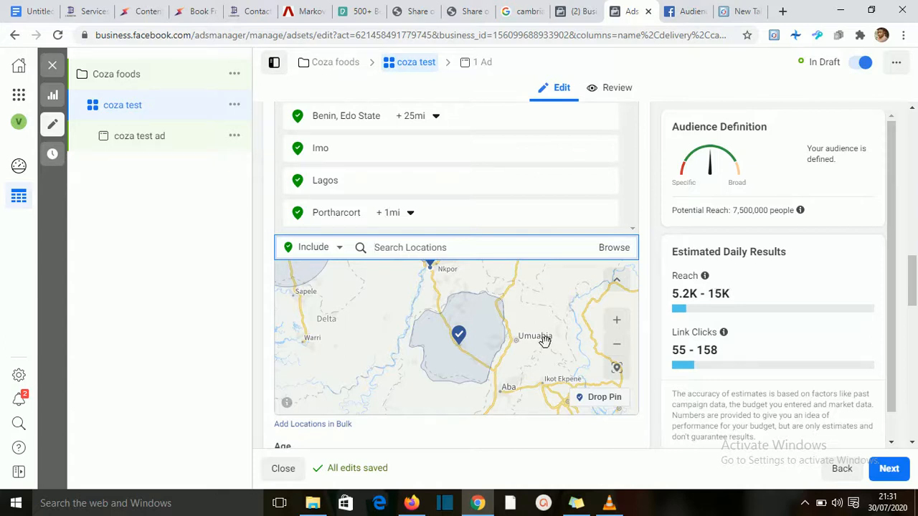
# Switch to Audience Insights and examine the age and gender breakdown in the selected audience's demographics.
pyautogui.scroll(-4, 545, 341)
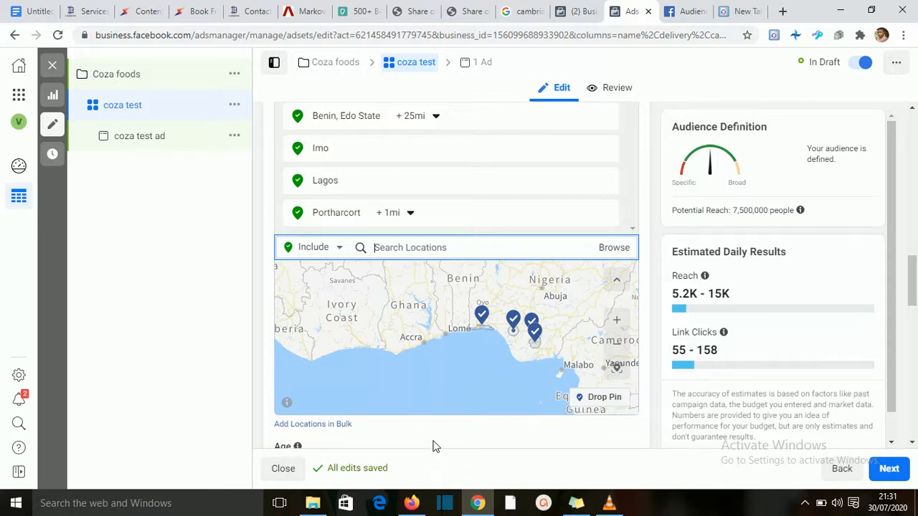
pyautogui.scroll(-6, 434, 446)
pyautogui.scroll(3, 434, 446)
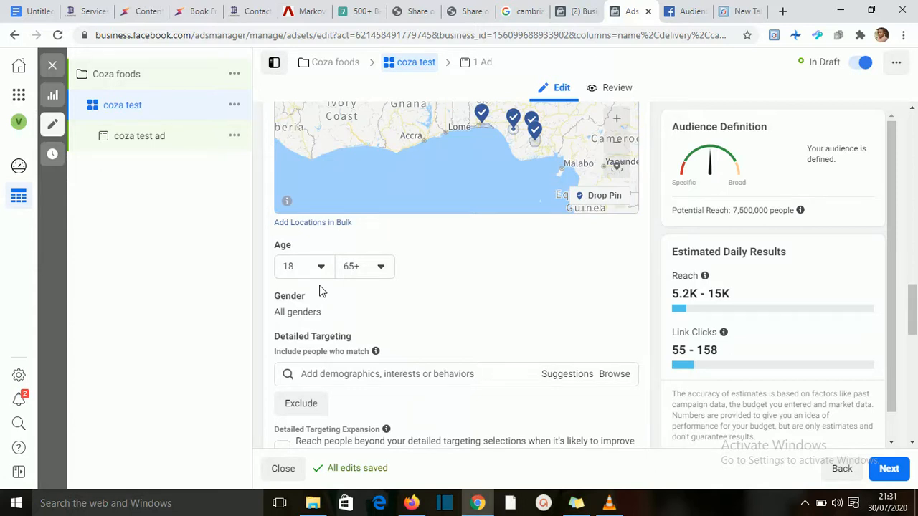
pyautogui.click(679, 11)
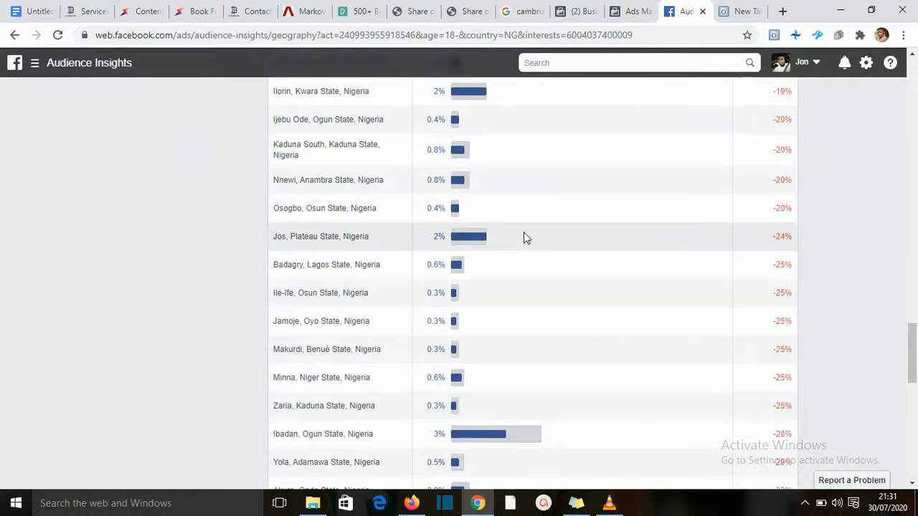
pyautogui.scroll(15, 524, 237)
pyautogui.scroll(10, 524, 238)
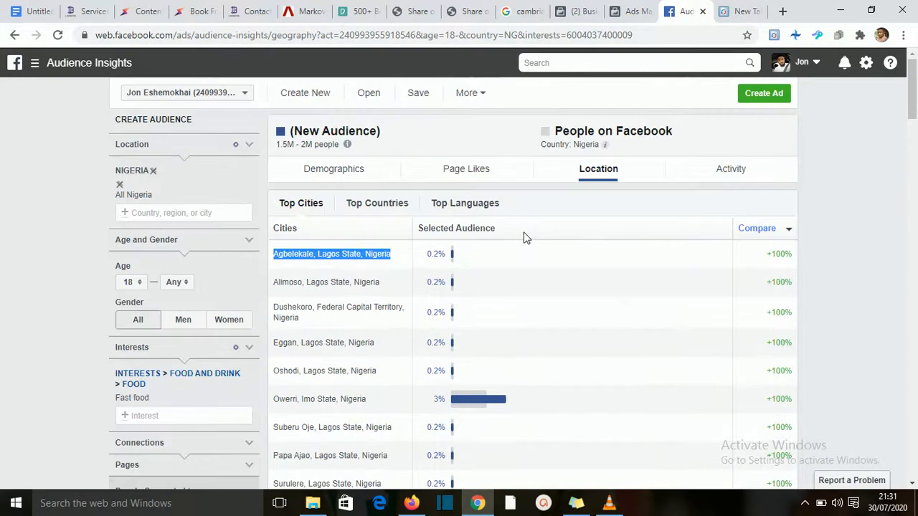
pyautogui.click(322, 174)
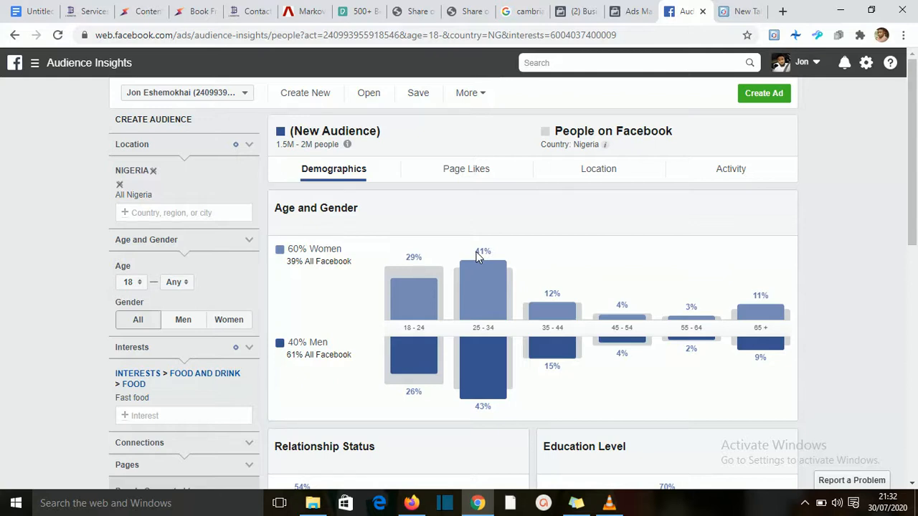
pyautogui.moveTo(419, 327)
# Return to Ads Manager and set the ad set's audience age range to 22 through 44.
pyautogui.click(629, 13)
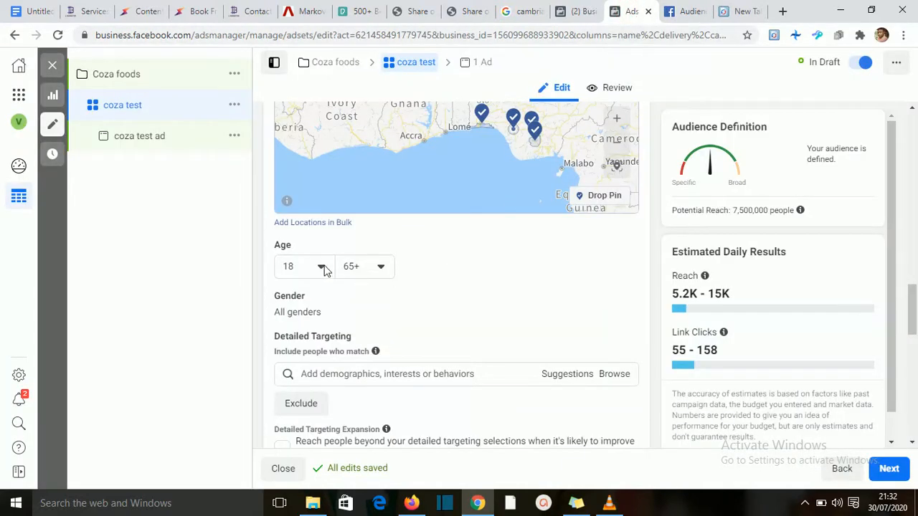
pyautogui.click(322, 267)
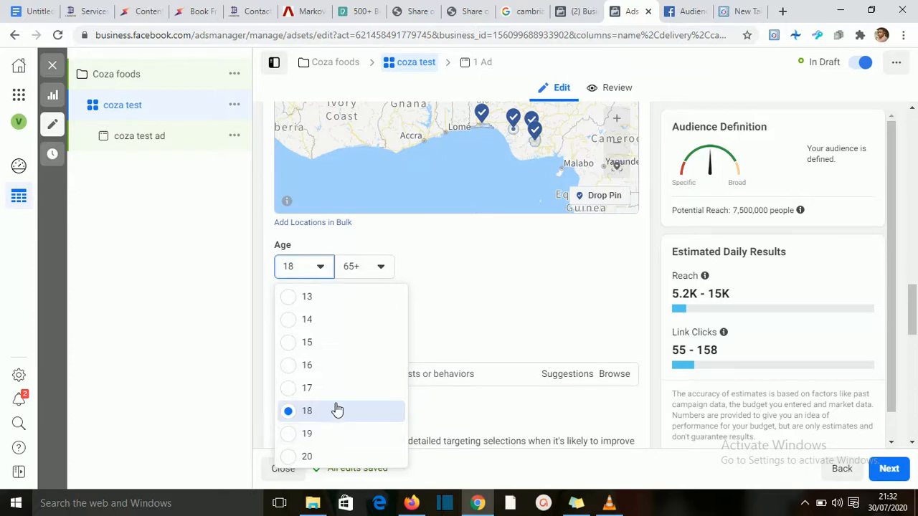
pyautogui.scroll(-2, 337, 409)
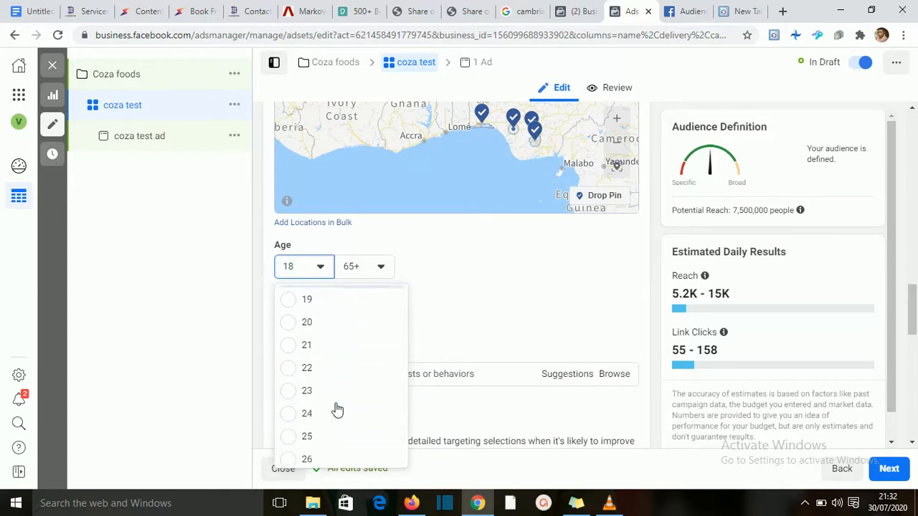
pyautogui.click(306, 368)
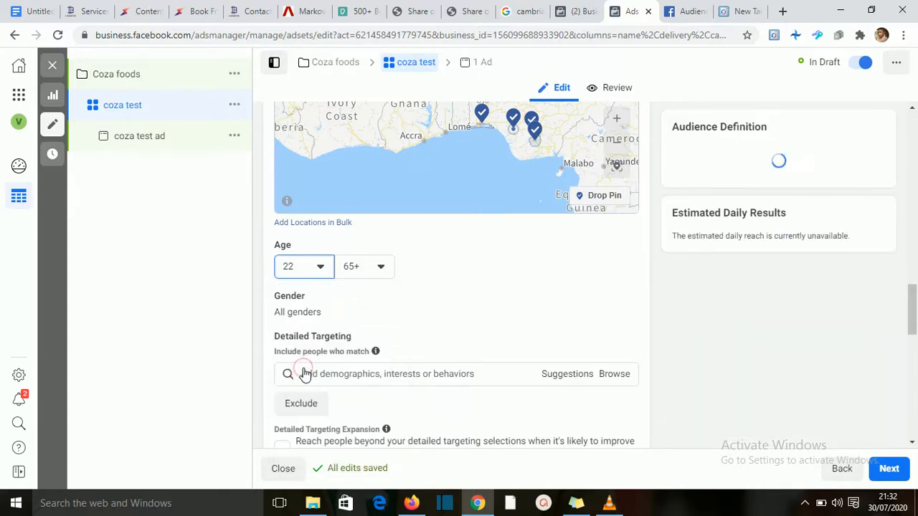
pyautogui.click(380, 266)
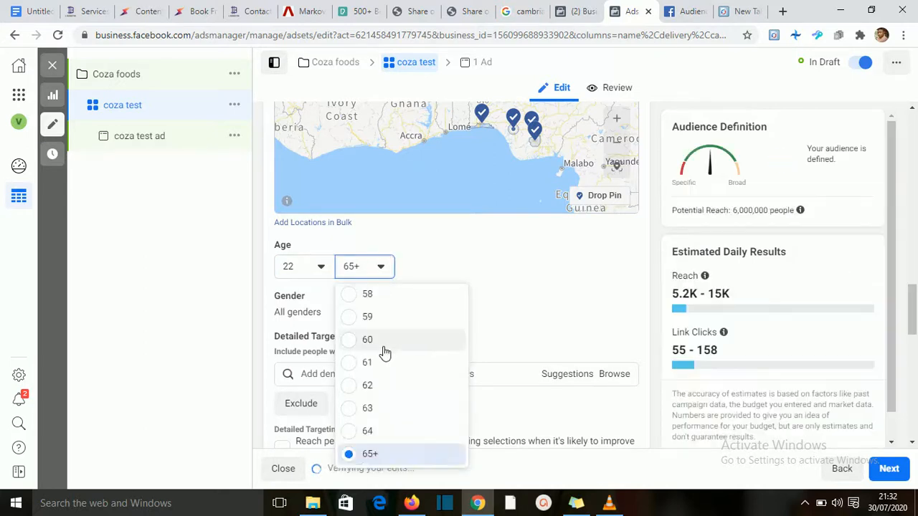
pyautogui.scroll(5, 384, 352)
pyautogui.click(361, 316)
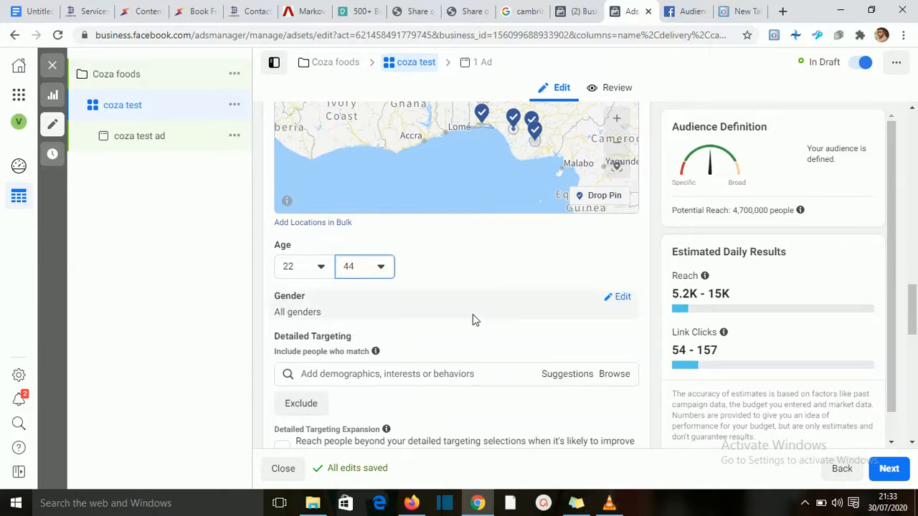
# Recheck the audience in Audience Insights, and include the Fast food interest in the ad set's detailed targeting in Ads Manager.
pyautogui.click(681, 10)
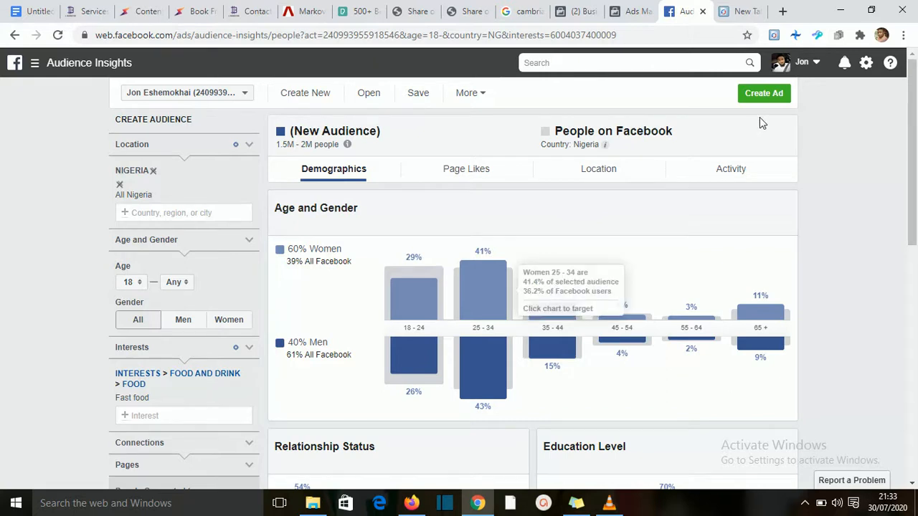
pyautogui.click(622, 11)
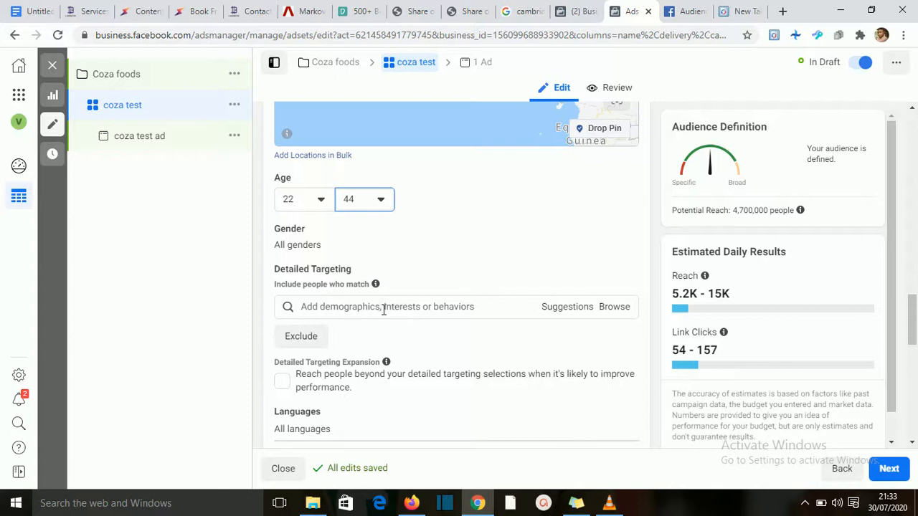
pyautogui.click(382, 307)
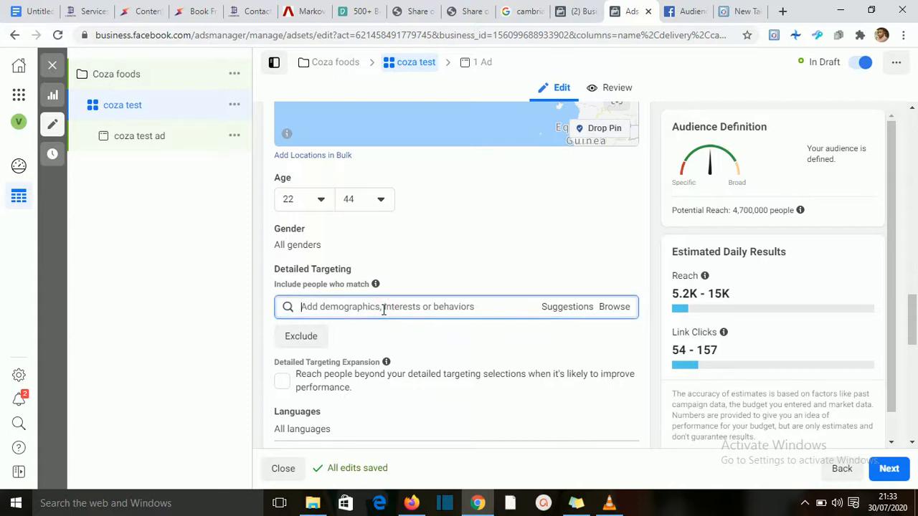
pyautogui.click(681, 12)
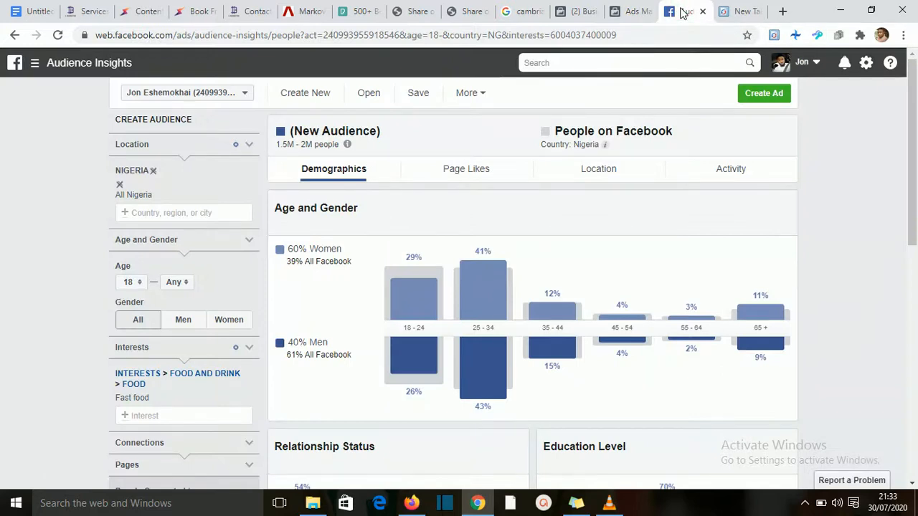
pyautogui.click(630, 11)
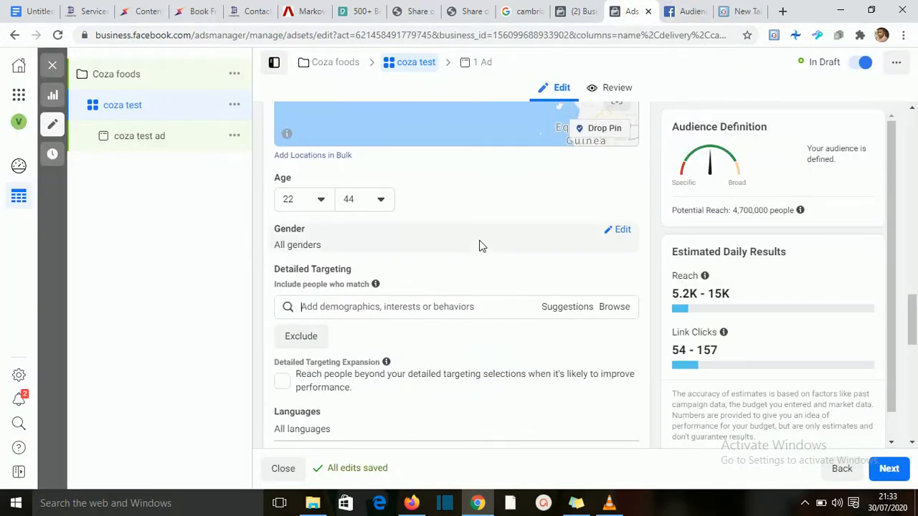
pyautogui.write('fast f')
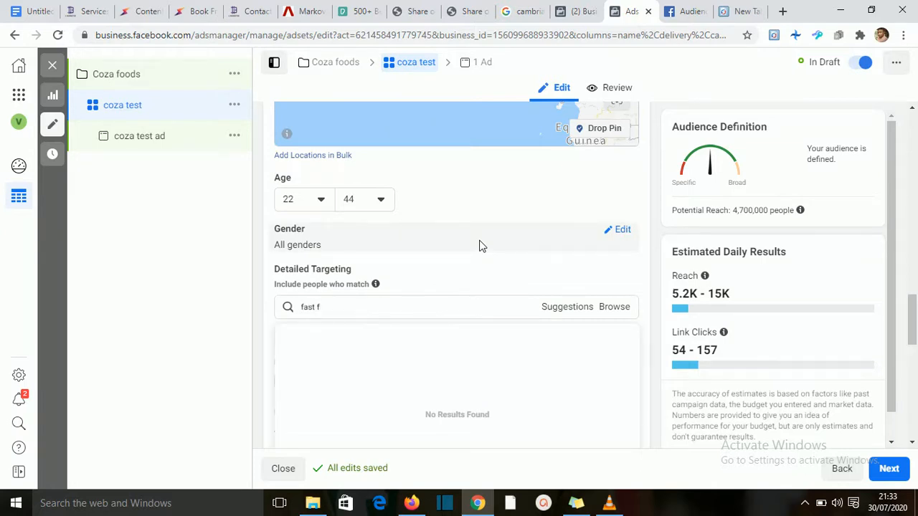
pyautogui.write('ood')
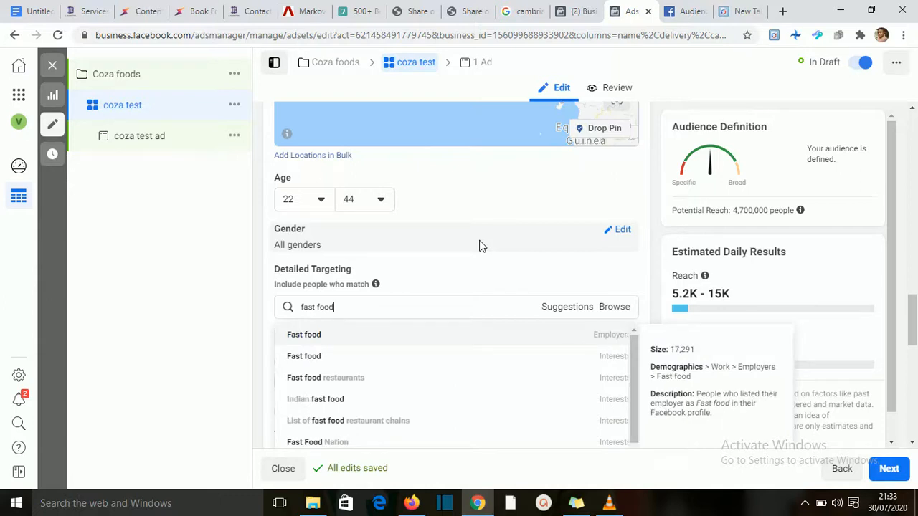
pyautogui.click(310, 358)
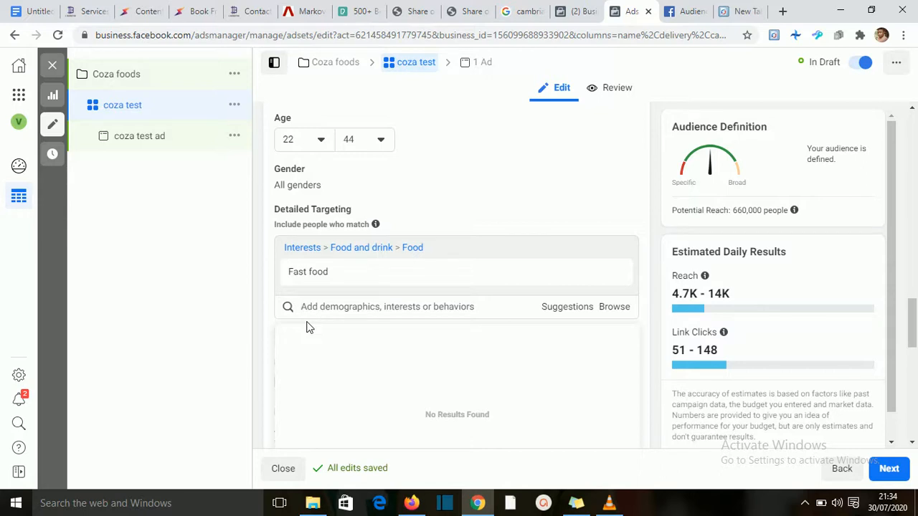
pyautogui.click(266, 323)
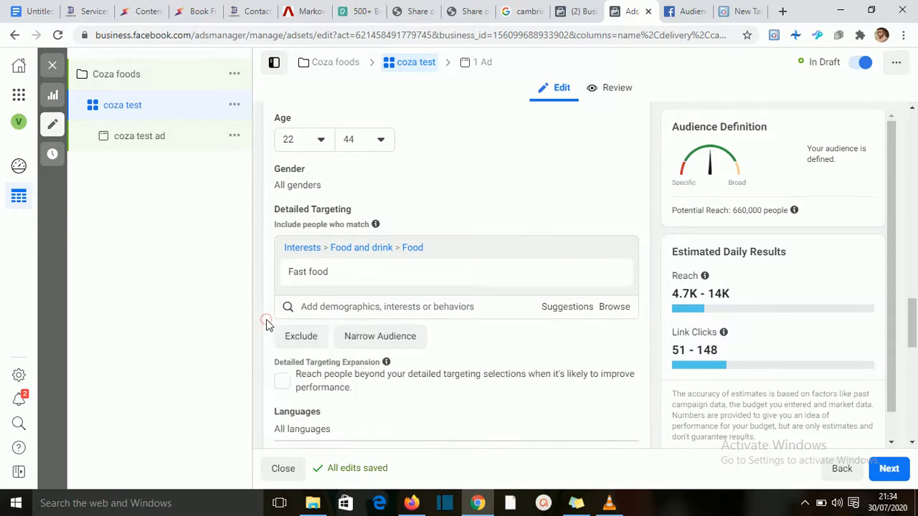
# Narrow the detailed targeting to people who must also match the interest Domino's Pizza.
pyautogui.click(381, 337)
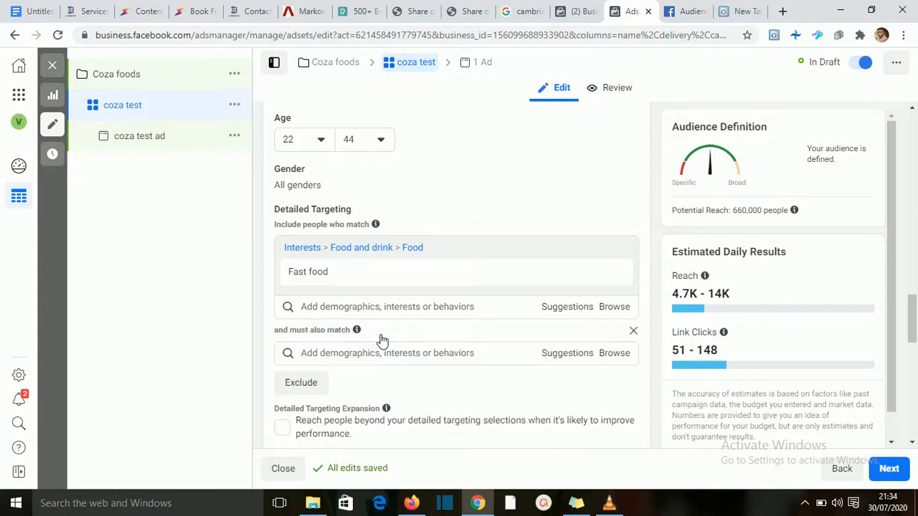
pyautogui.click(374, 352)
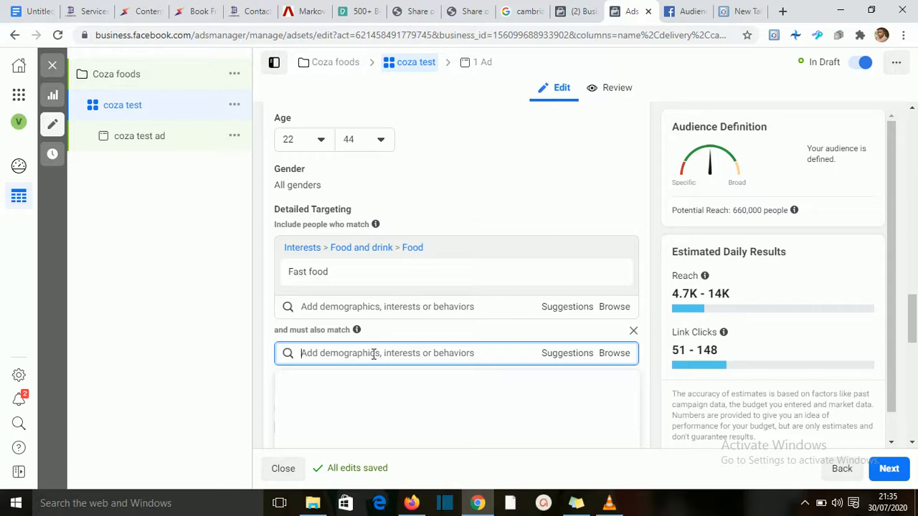
pyautogui.write('d')
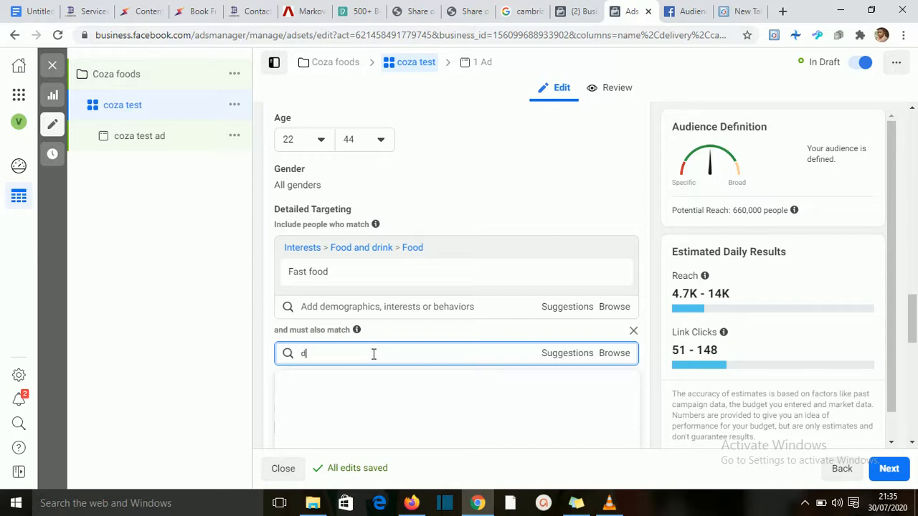
pyautogui.write('omino')
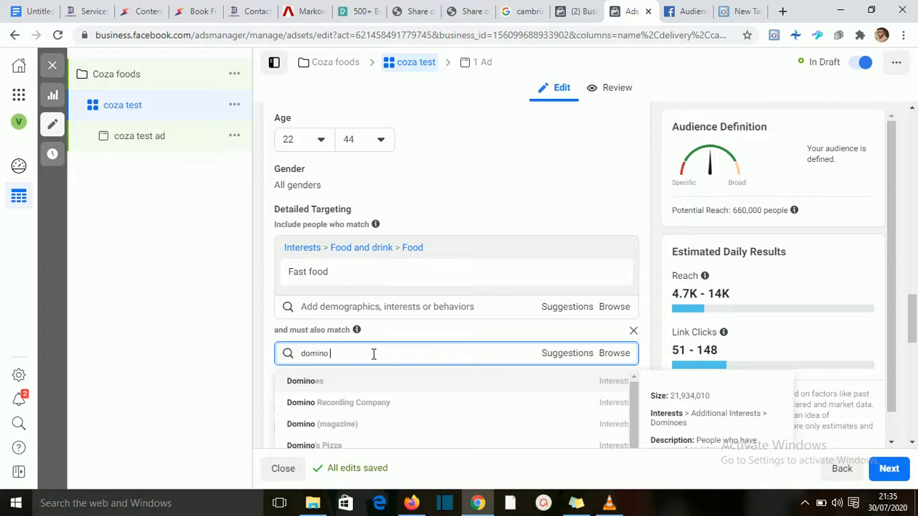
pyautogui.write('p')
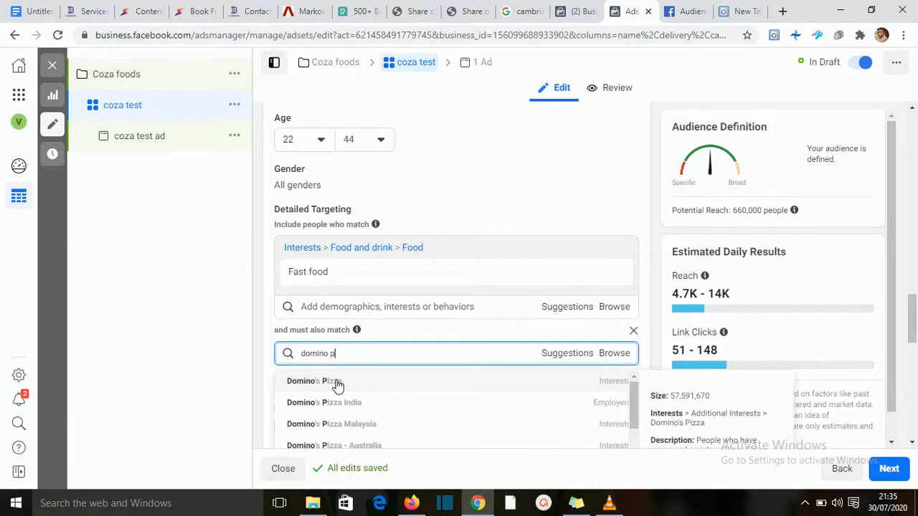
pyautogui.click(337, 385)
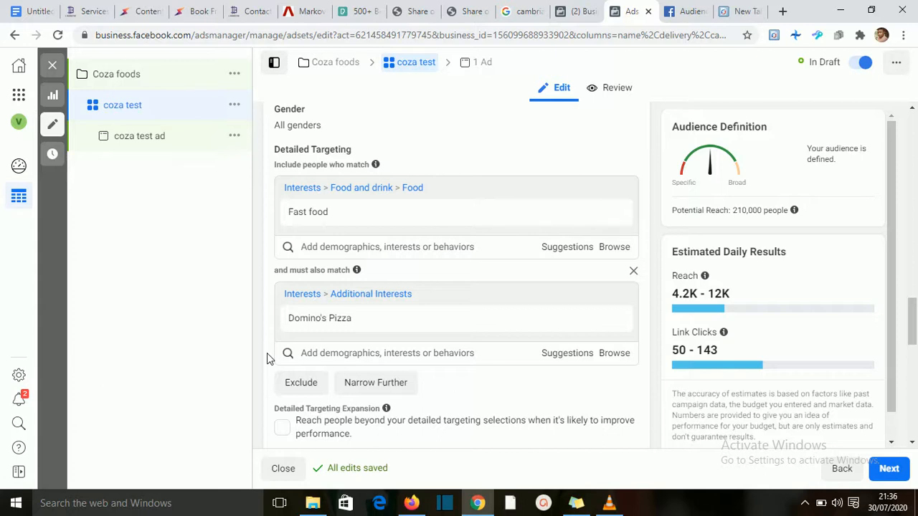
# Narrow the detailed targeting further to people who must also match the purchase behavior Engaged Shoppers.
pyautogui.click(373, 386)
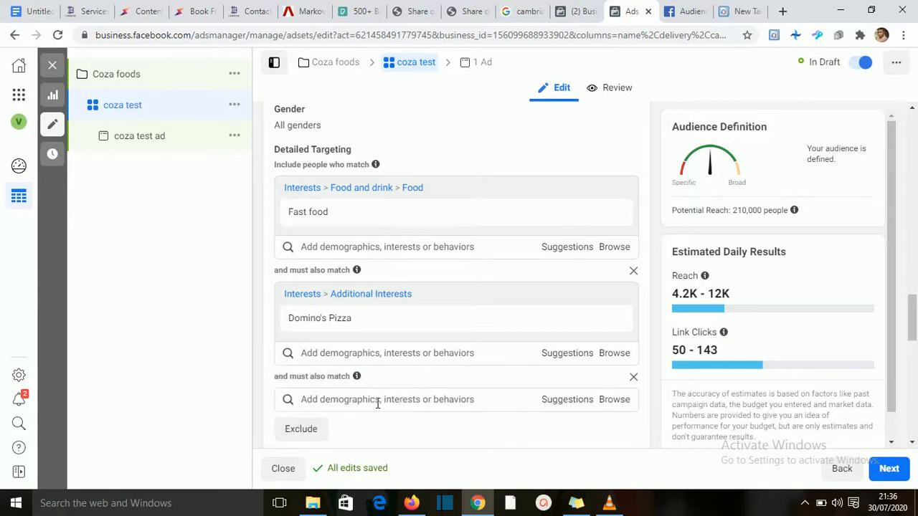
pyautogui.click(377, 400)
pyautogui.write('en')
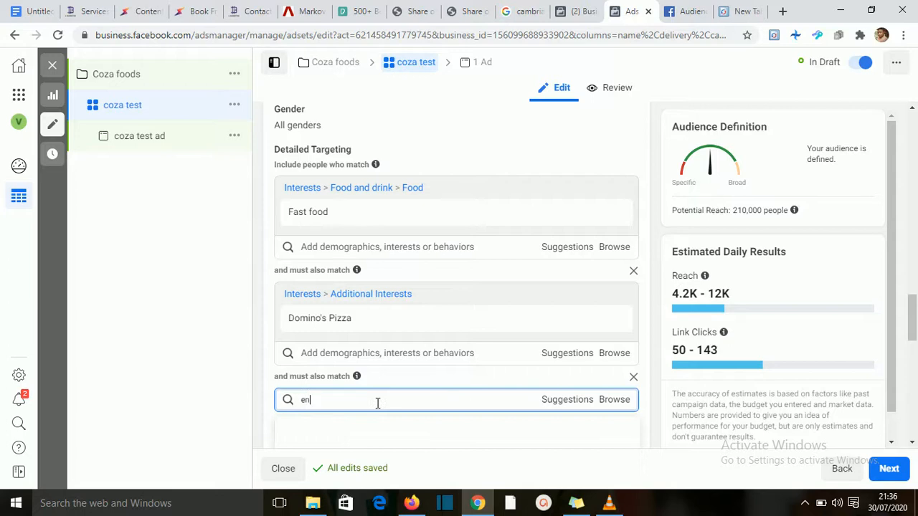
pyautogui.write('gaged')
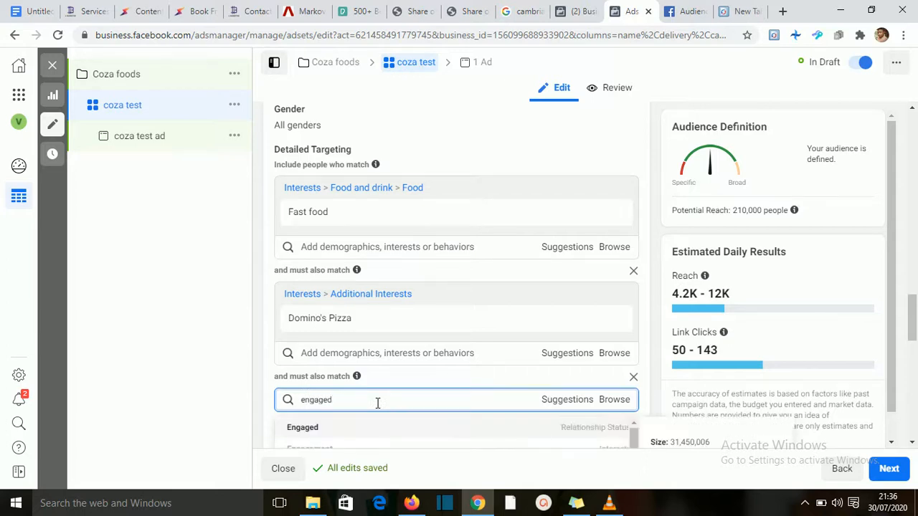
pyautogui.write(' sho')
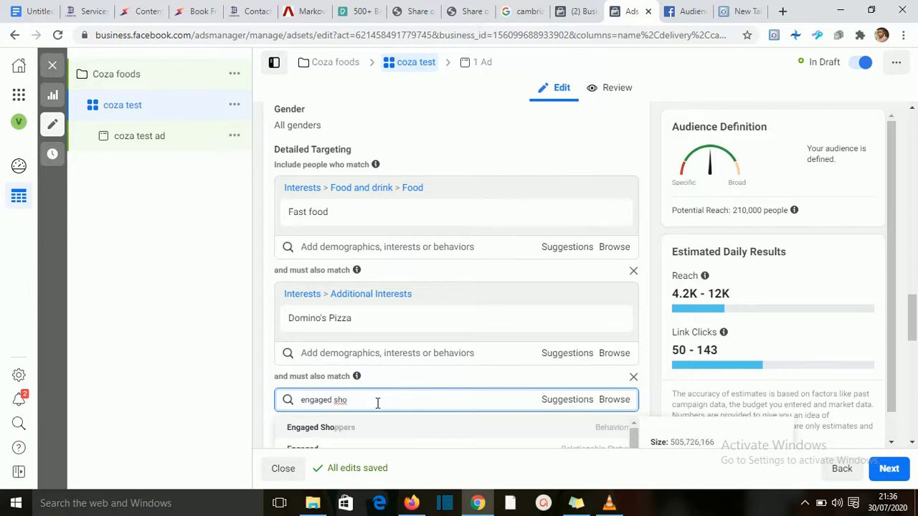
pyautogui.click(342, 428)
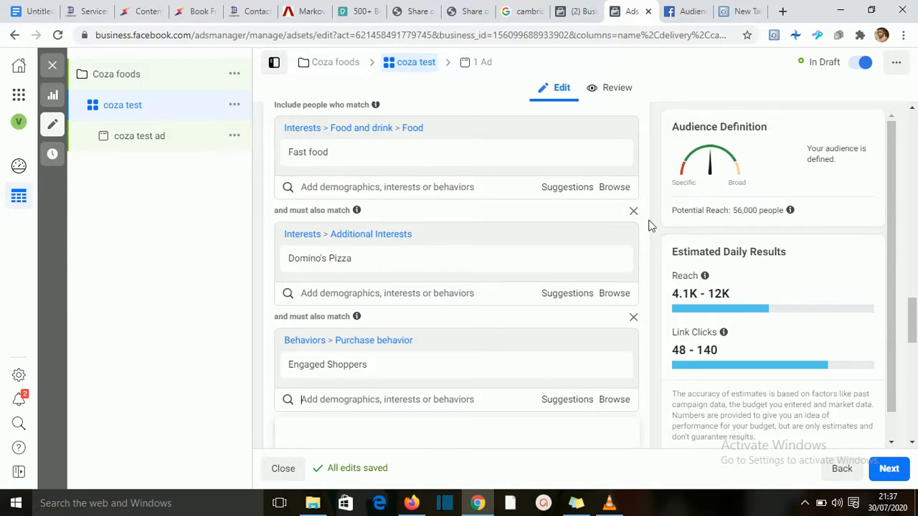
pyautogui.moveTo(404, 271)
pyautogui.scroll(-2, 268, 343)
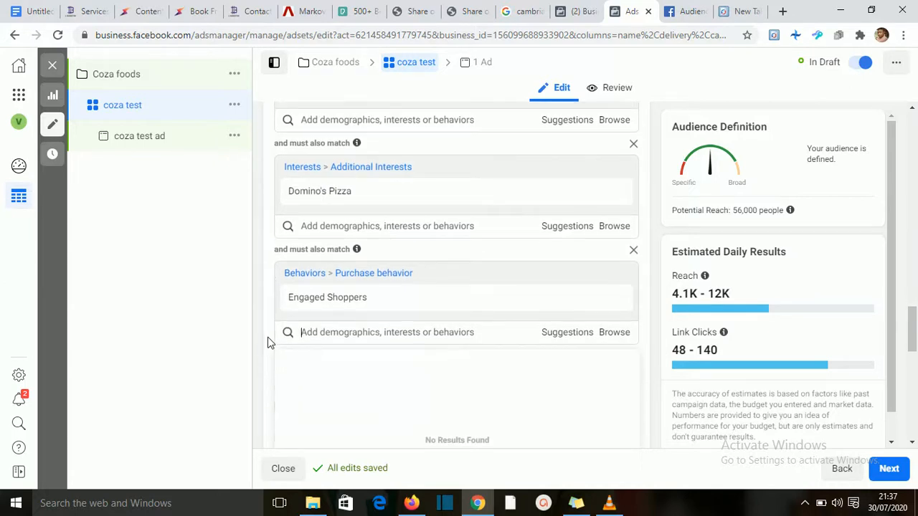
pyautogui.scroll(-4, 267, 343)
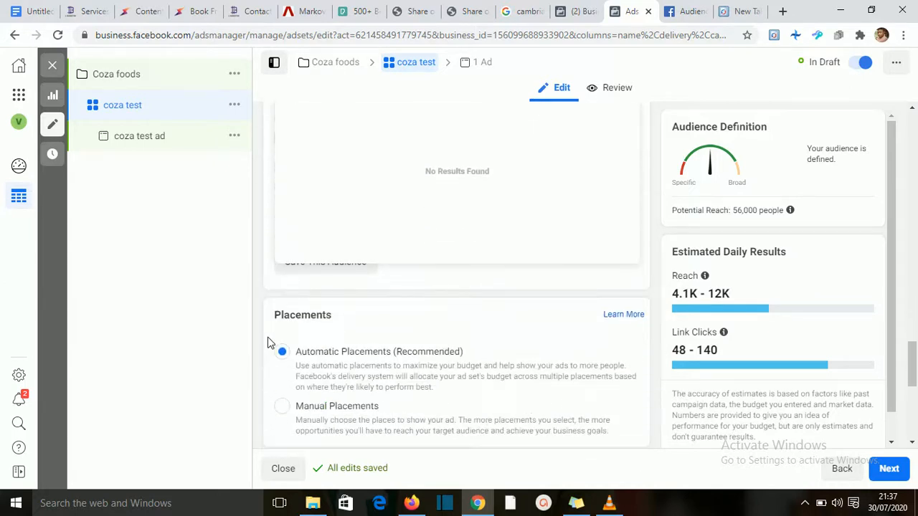
pyautogui.click(375, 300)
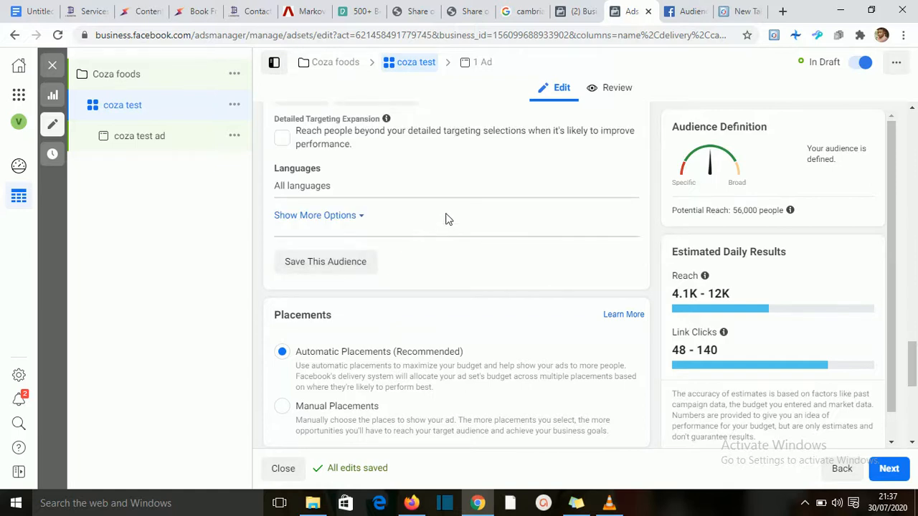
# Remove the Engaged Shoppers condition from the ad set's detailed targeting.
pyautogui.scroll(4, 445, 219)
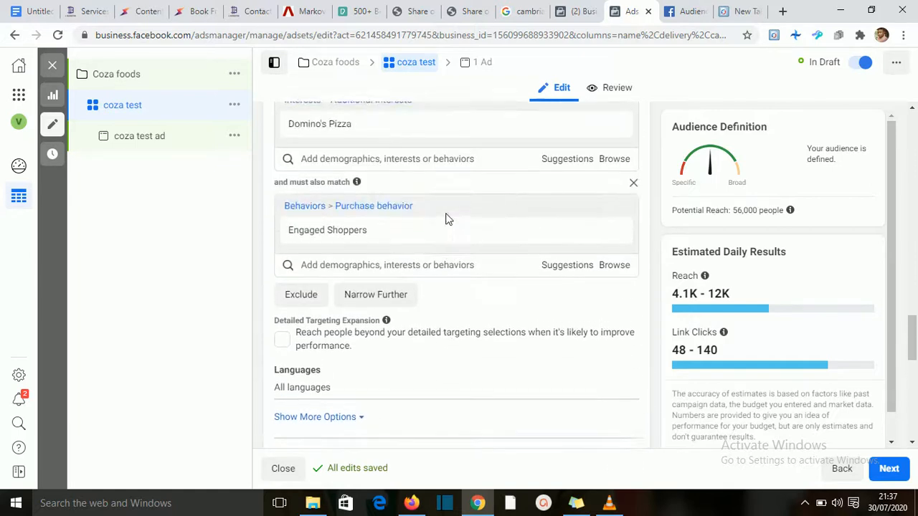
pyautogui.scroll(-4, 444, 219)
pyautogui.scroll(3, 444, 218)
pyautogui.click(633, 184)
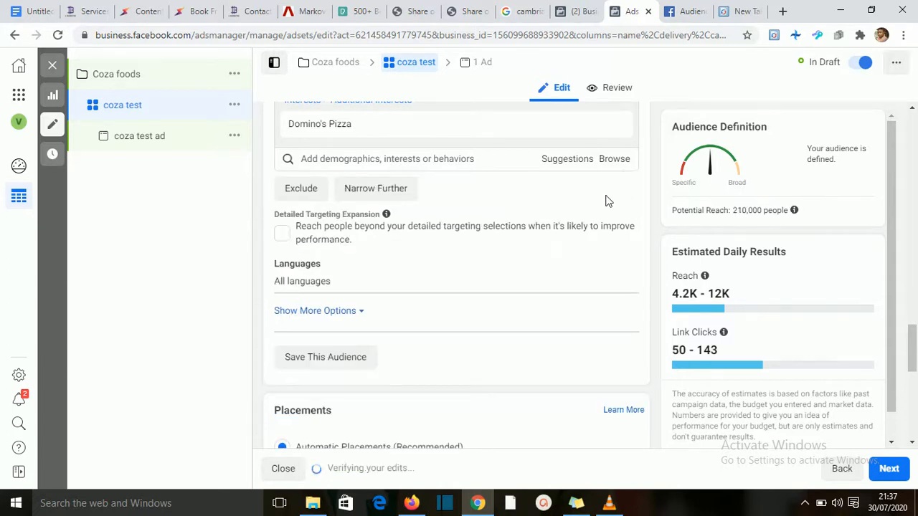
# Remove the Domino's Pizza condition and enable Detailed Targeting Expansion to reach people beyond the detailed targeting selections.
pyautogui.scroll(3, 606, 198)
pyautogui.scroll(-2, 606, 198)
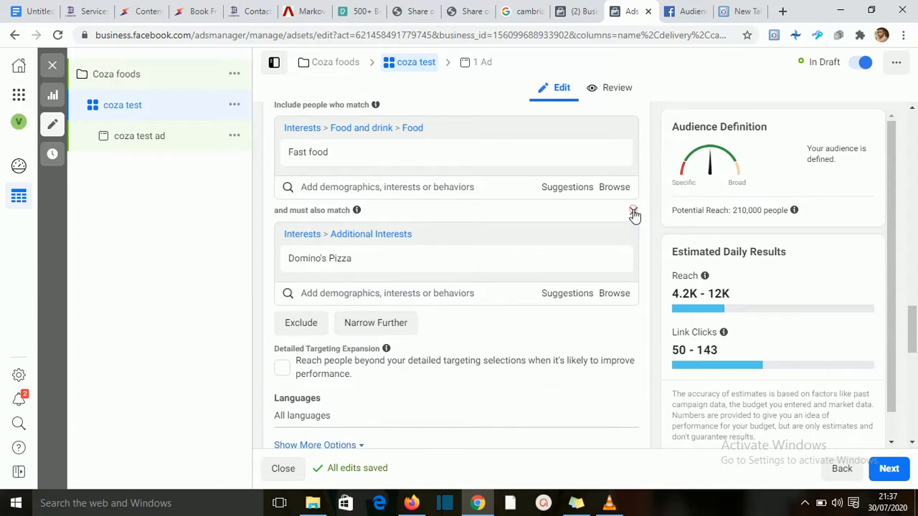
pyautogui.click(633, 211)
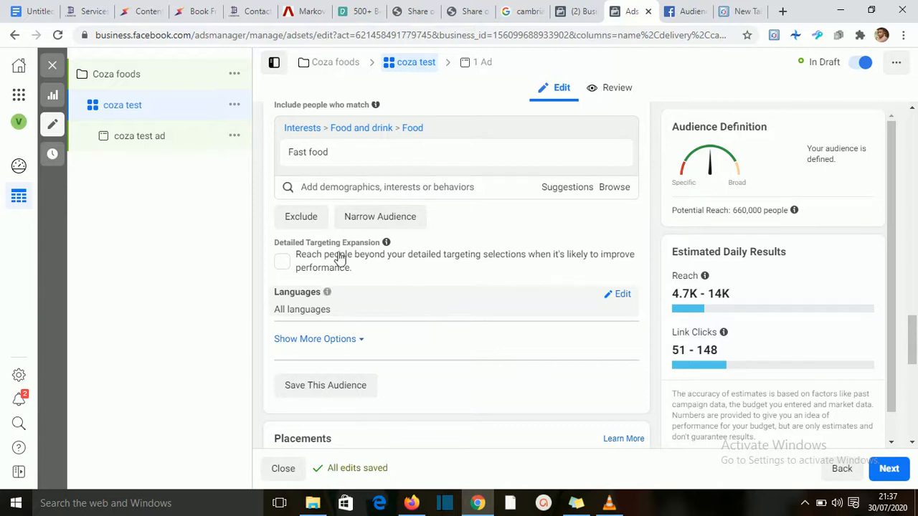
pyautogui.click(283, 263)
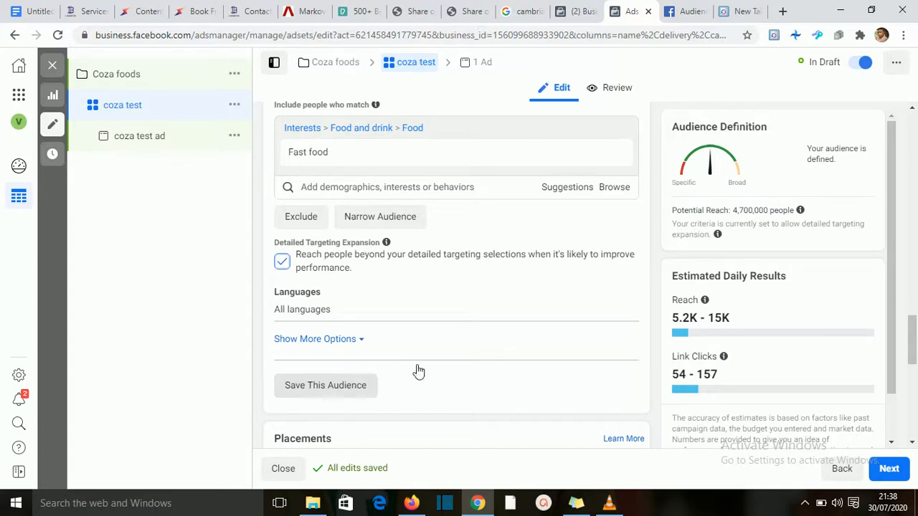
# Switch the ad set to Manual Placements and examine the available platforms and placements.
pyautogui.scroll(-5, 465, 386)
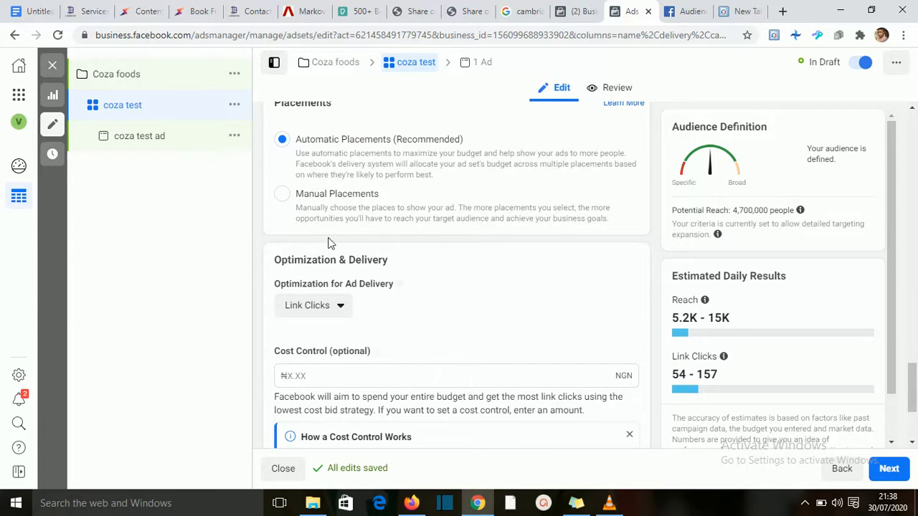
pyautogui.click(281, 195)
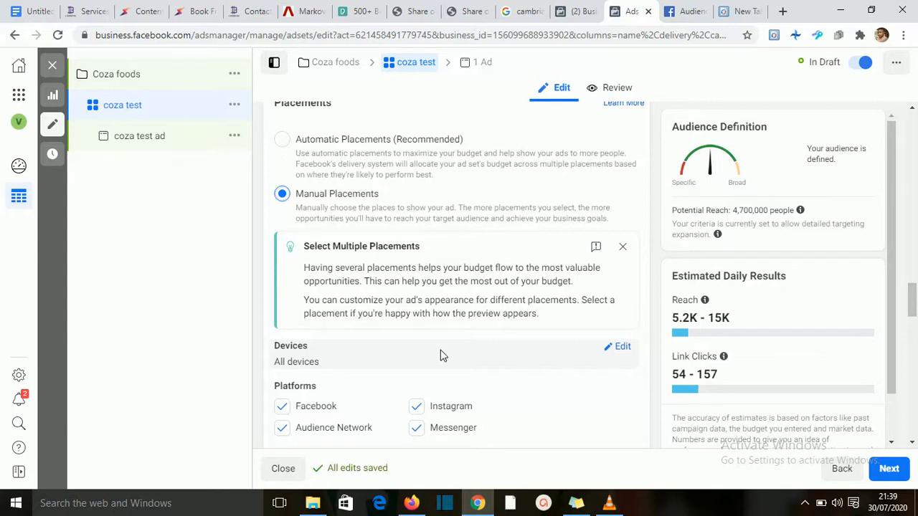
pyautogui.scroll(-3, 441, 356)
pyautogui.scroll(2, 443, 362)
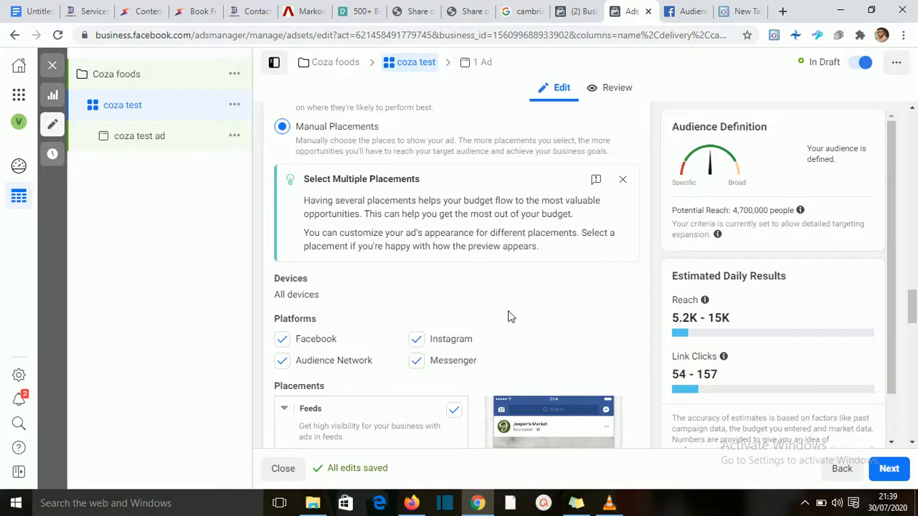
pyautogui.scroll(-4, 508, 317)
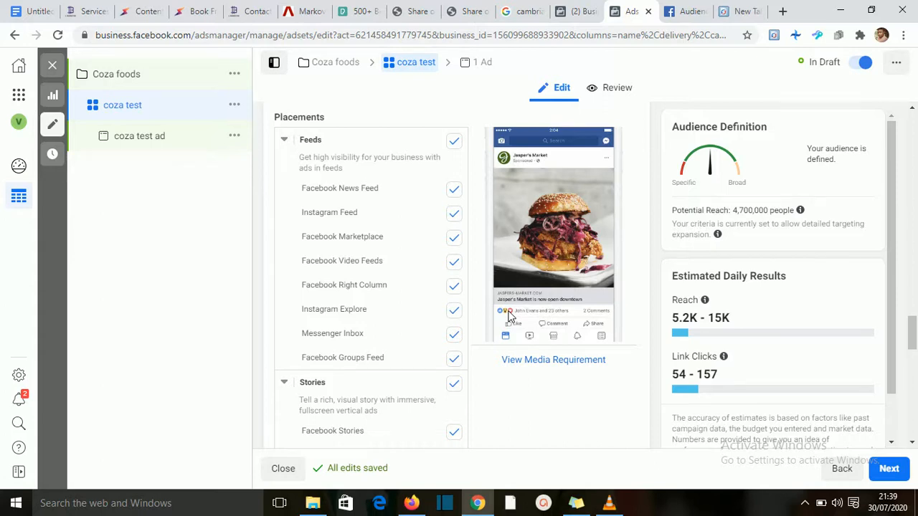
pyautogui.scroll(-8, 507, 315)
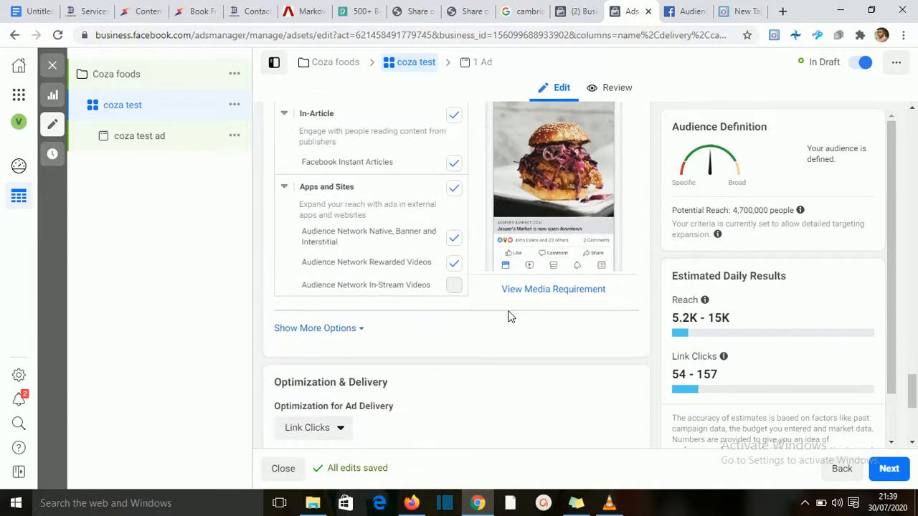
pyautogui.scroll(8, 508, 316)
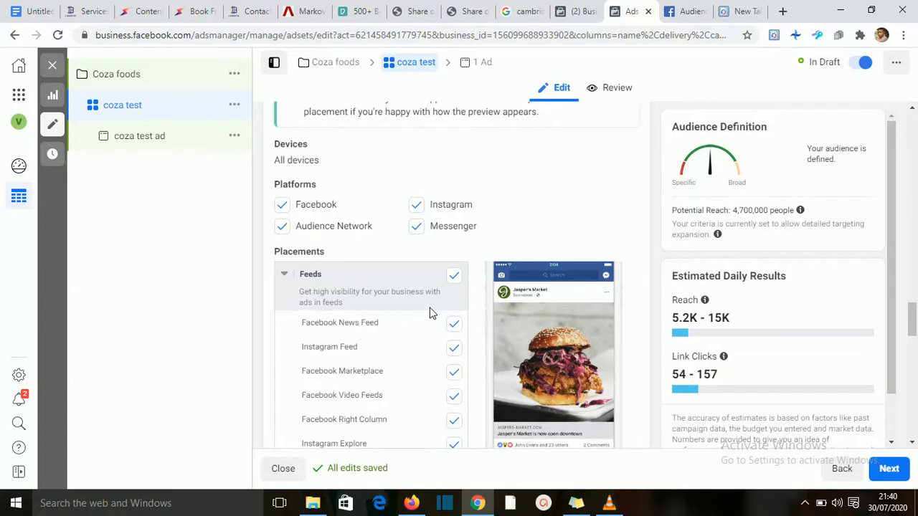
pyautogui.scroll(-3, 430, 314)
pyautogui.scroll(1, 430, 313)
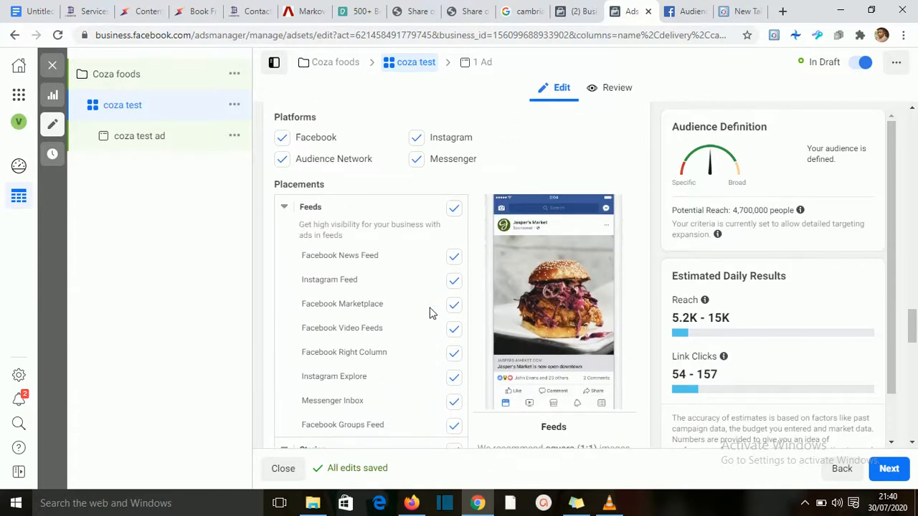
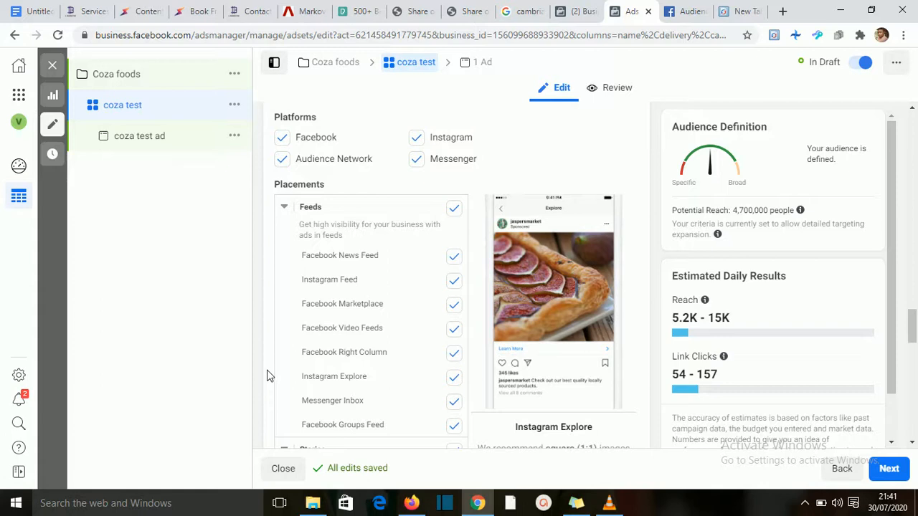
# Exclude the In-Stream, Messenger Stories, Instagram Explore and Messenger Inbox placements from the ad set.
pyautogui.scroll(-4, 267, 376)
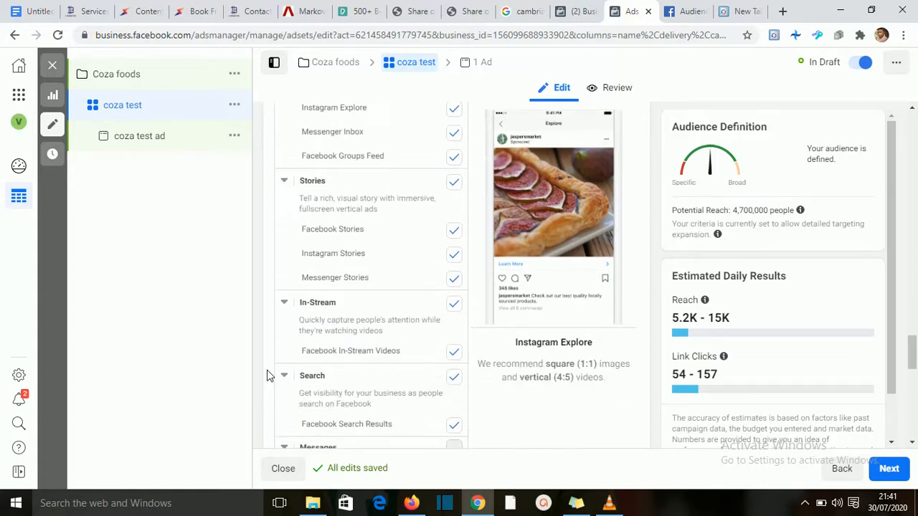
pyautogui.scroll(1, 267, 376)
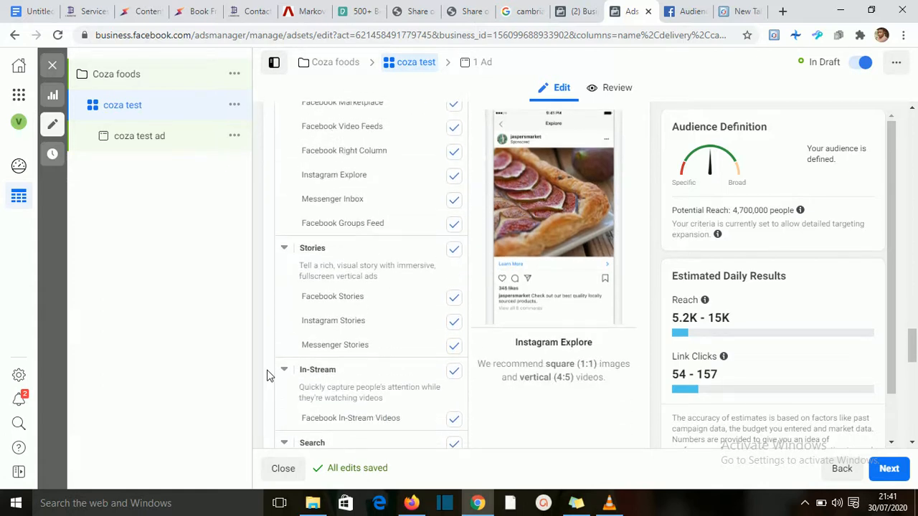
pyautogui.click(455, 372)
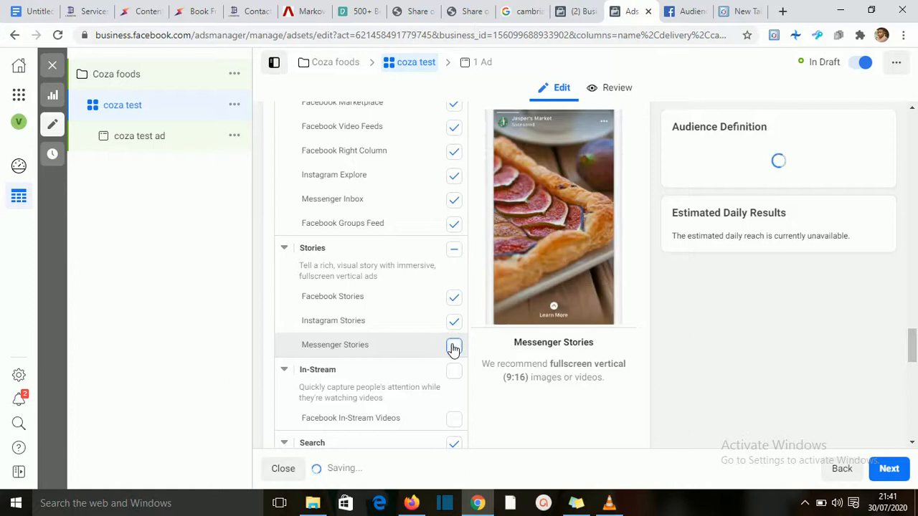
pyautogui.click(453, 347)
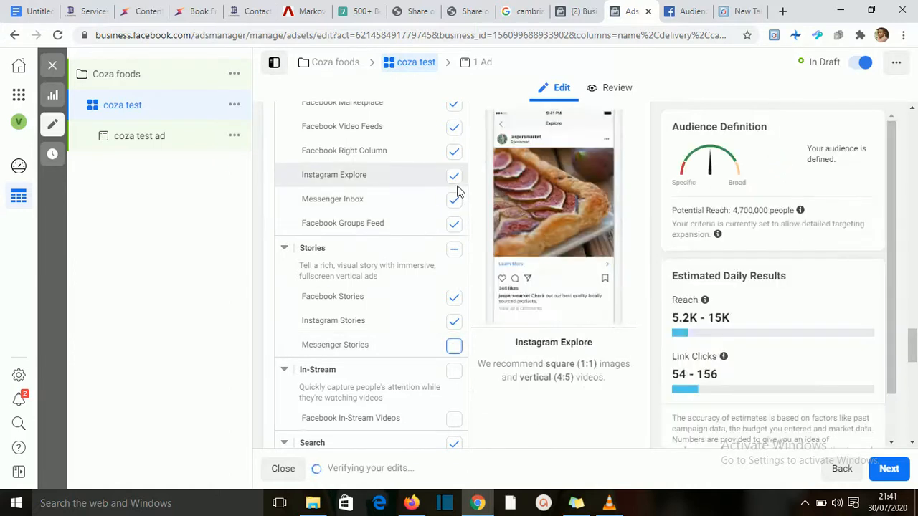
pyautogui.click(455, 178)
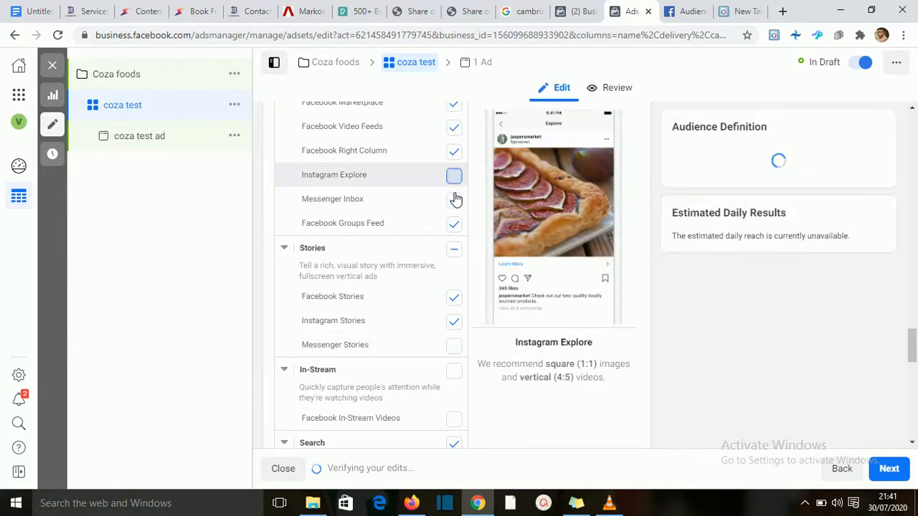
pyautogui.click(454, 201)
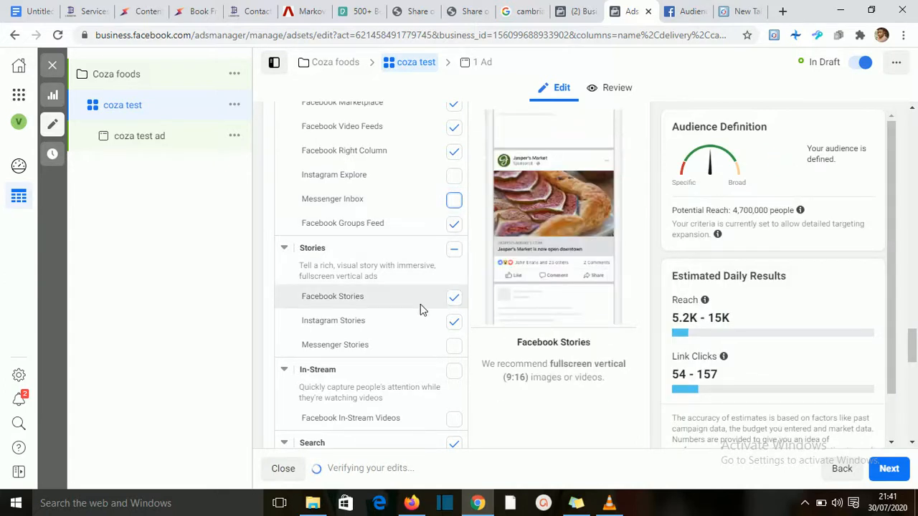
# Review the remaining placements and the Optimization & Delivery settings, and dismiss the tip on how a cost control works.
pyautogui.scroll(-5, 420, 304)
pyautogui.scroll(1, 420, 304)
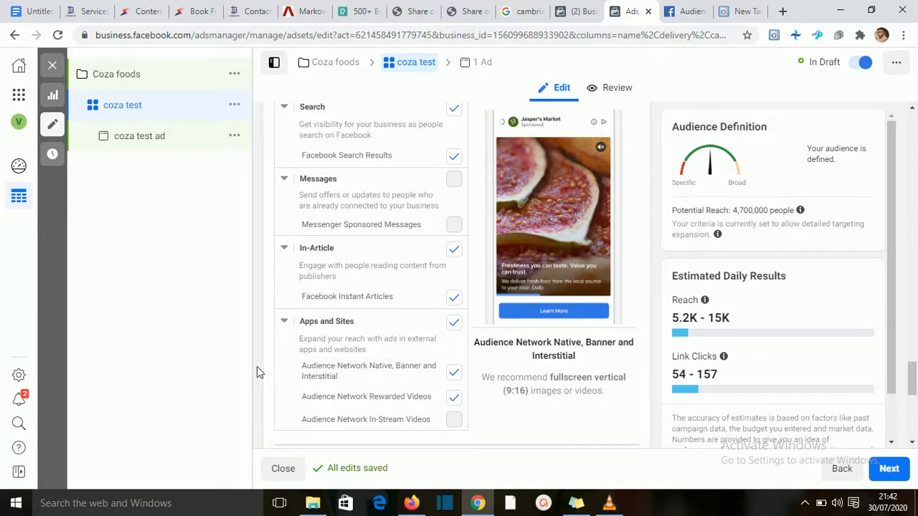
pyautogui.scroll(-5, 257, 366)
pyautogui.scroll(2, 256, 367)
pyautogui.scroll(1, 257, 366)
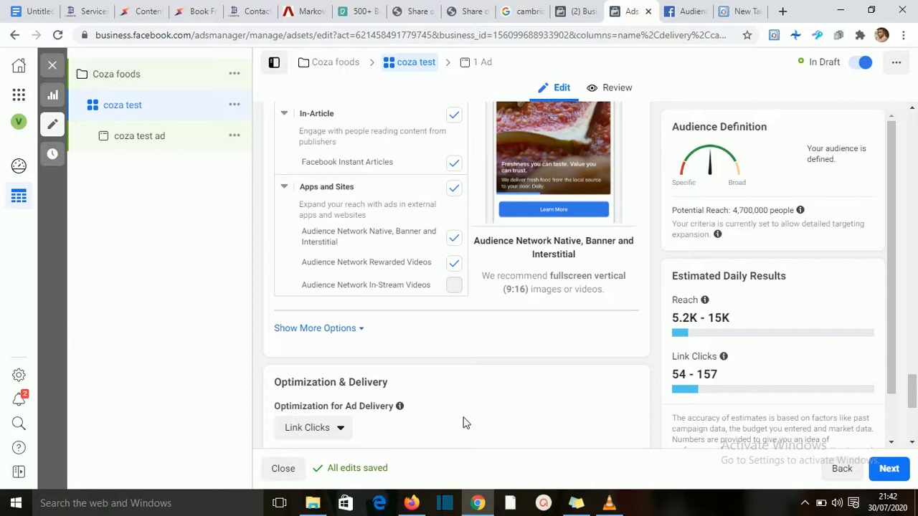
pyautogui.scroll(-3, 463, 423)
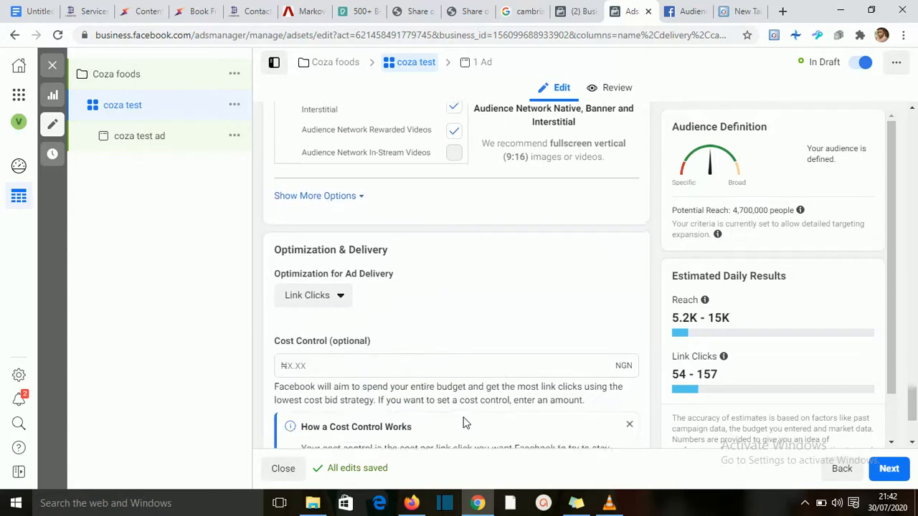
pyautogui.scroll(-1, 463, 423)
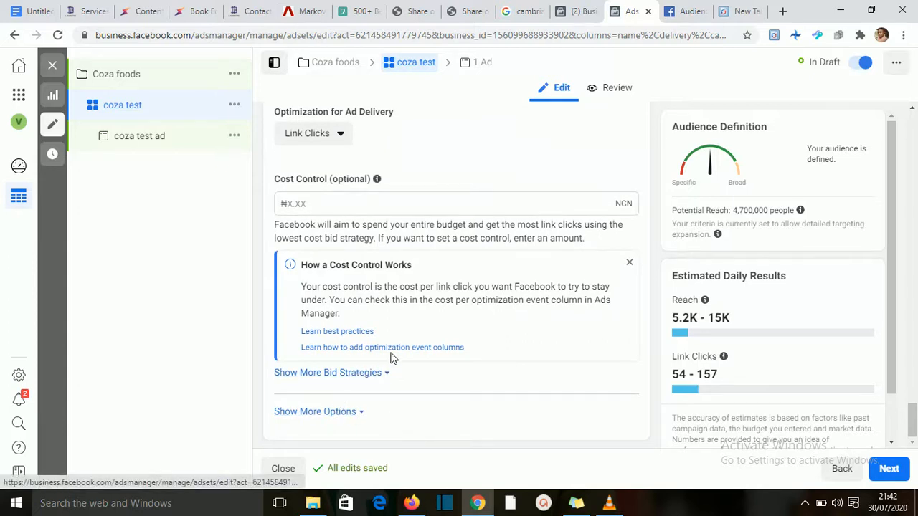
pyautogui.click(625, 264)
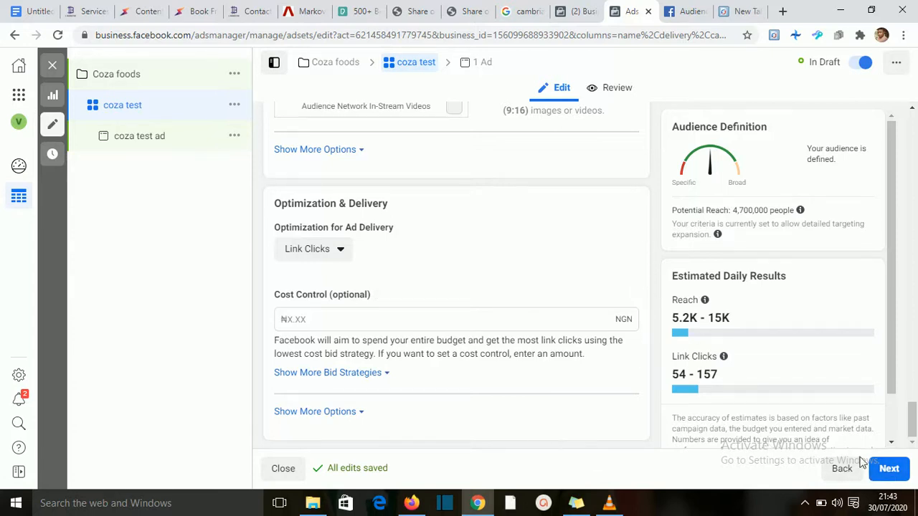
# Continue to the ad's setup and check which Facebook Pages are available for its identity, keeping the current Page.
pyautogui.click(888, 470)
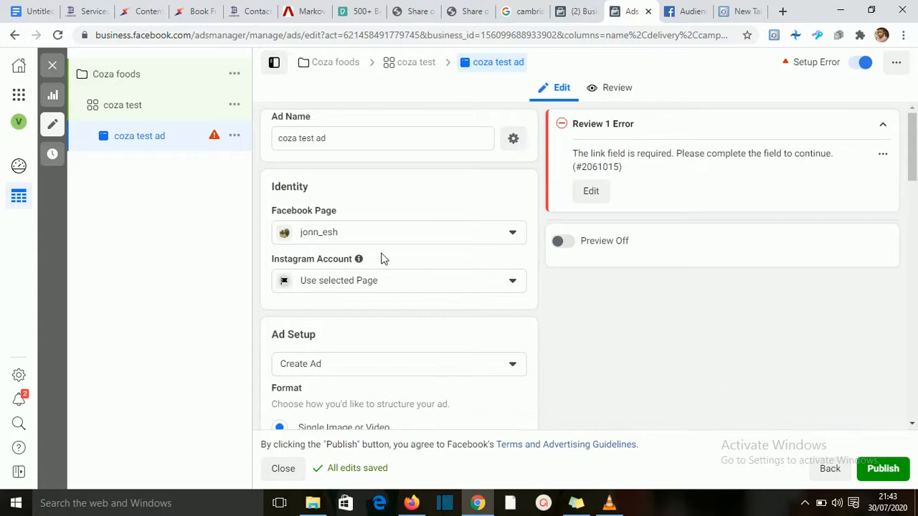
pyautogui.click(513, 234)
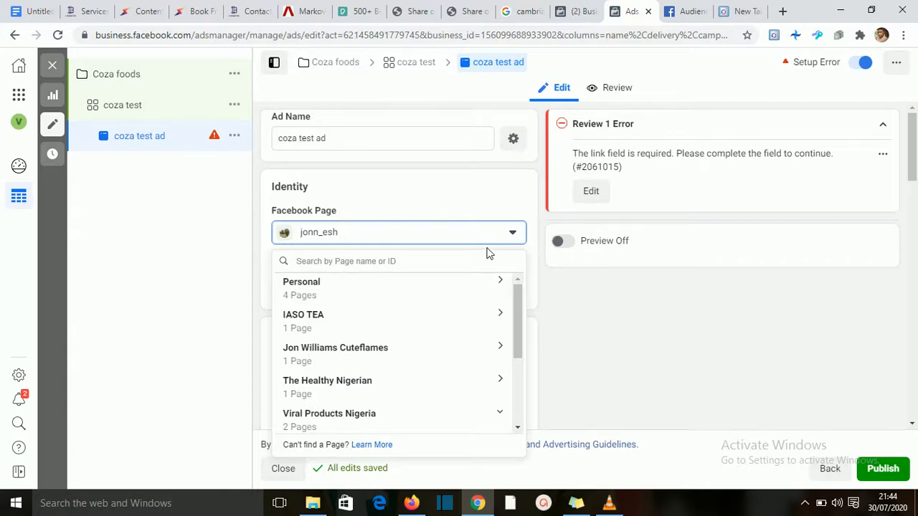
pyautogui.click(485, 207)
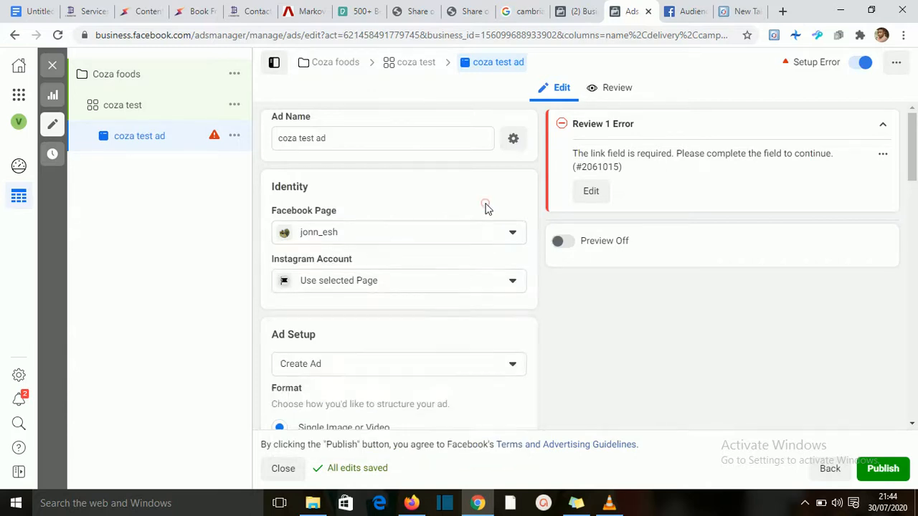
# Select the linked Instagram account for the ad's identity in place of the selected Page.
pyautogui.click(481, 281)
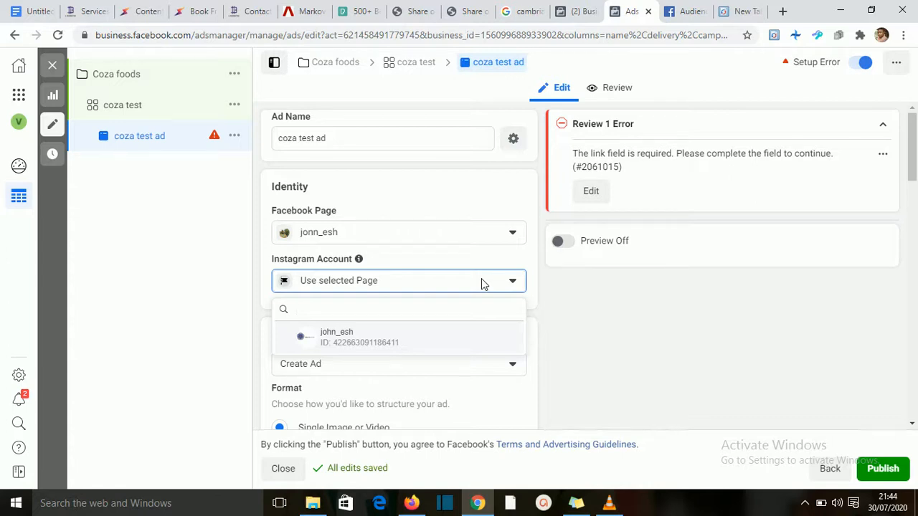
pyautogui.click(420, 339)
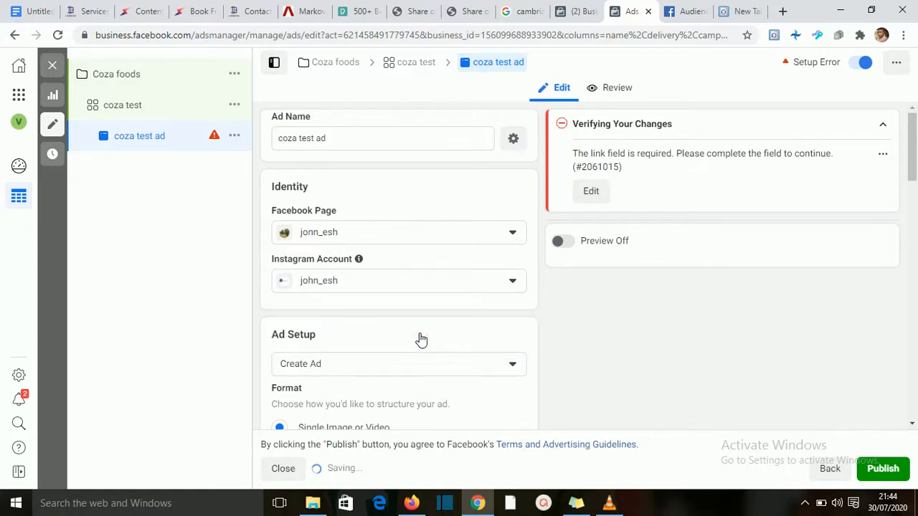
# Try the Carousel and Collection formats in the ad setup and return to Single Image or Video.
pyautogui.scroll(-2, 421, 339)
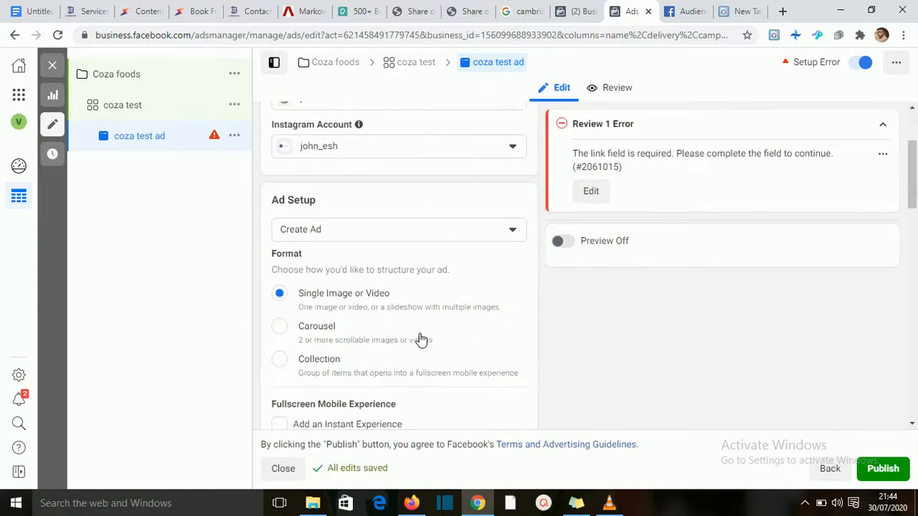
pyautogui.scroll(-1, 421, 340)
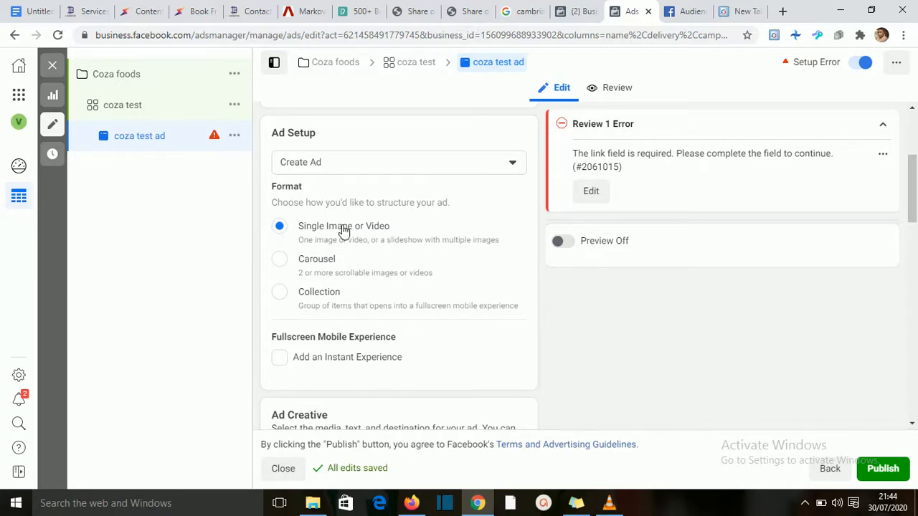
pyautogui.click(279, 261)
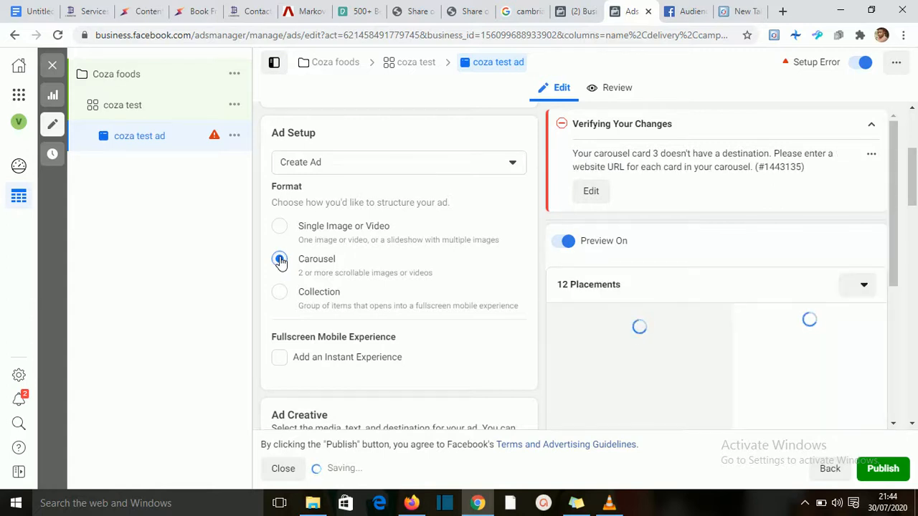
pyautogui.click(280, 293)
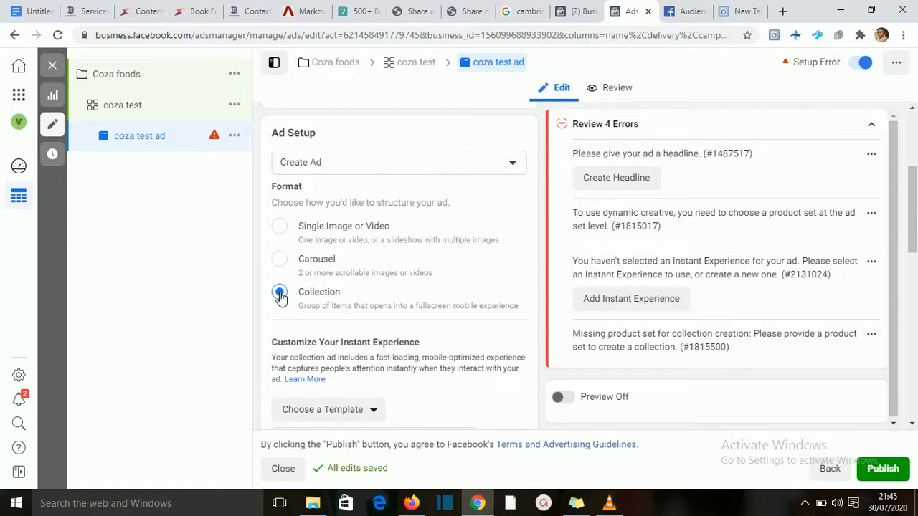
pyautogui.click(280, 228)
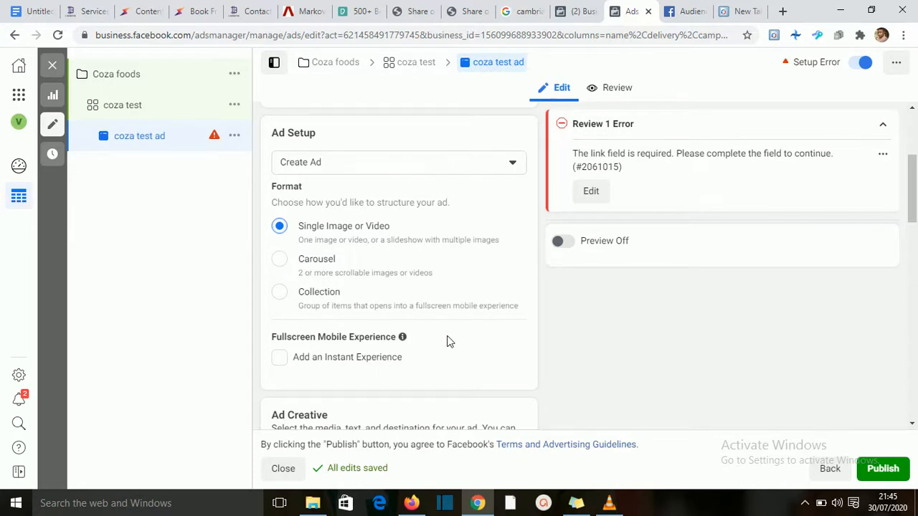
# Add the account video InShot_20200510_032334487.mp4 as the ad's media.
pyautogui.scroll(-2, 449, 340)
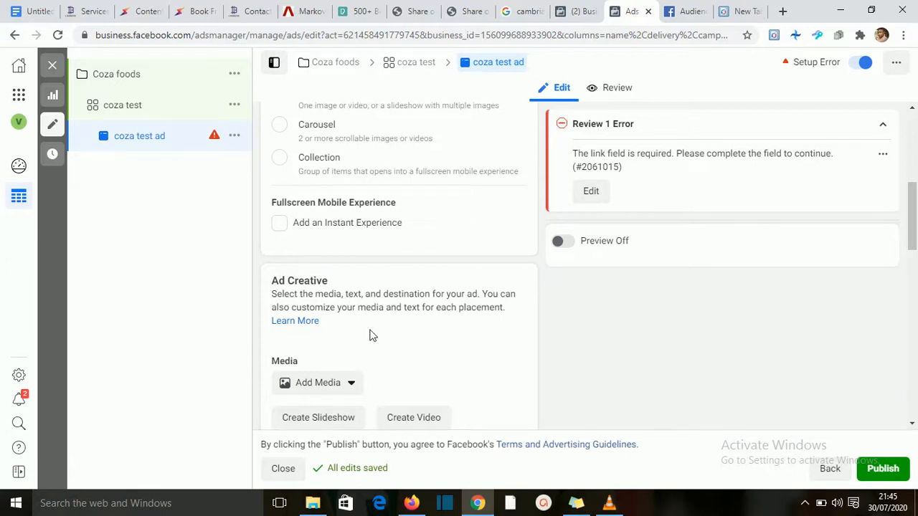
pyautogui.scroll(-1, 371, 334)
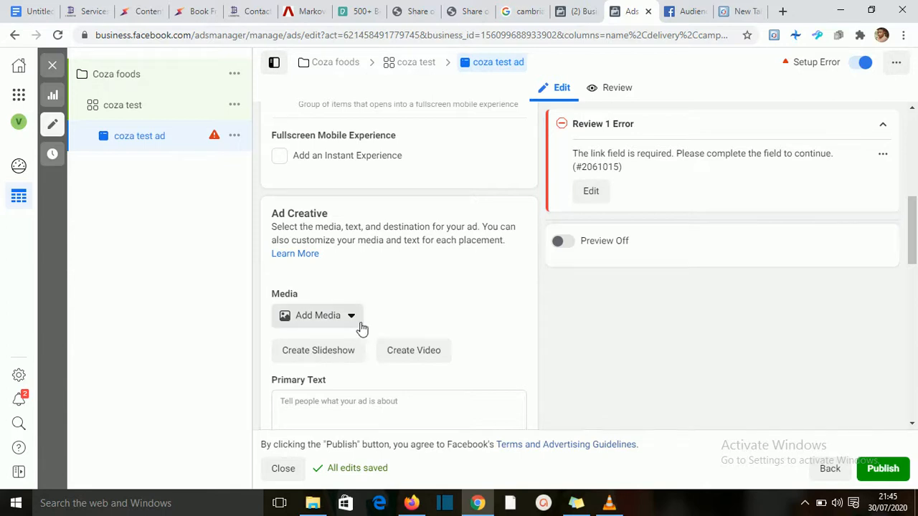
pyautogui.click(351, 319)
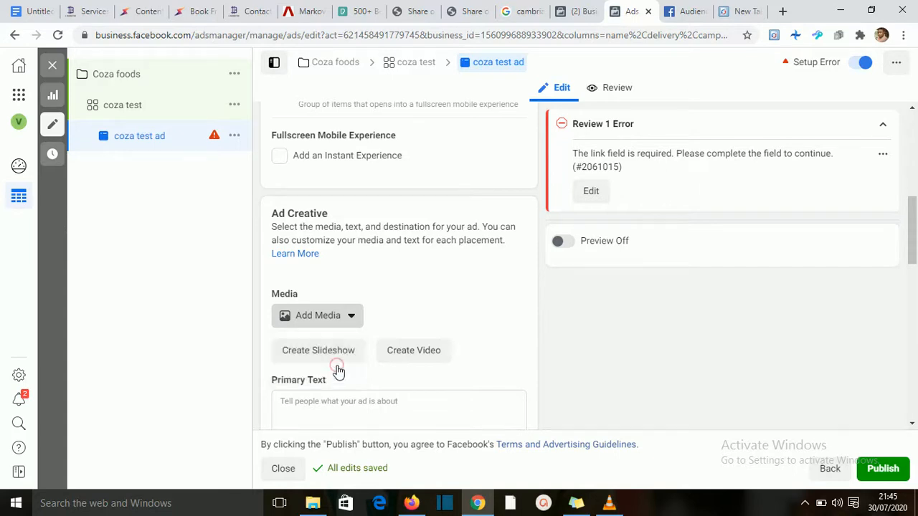
pyautogui.click(338, 371)
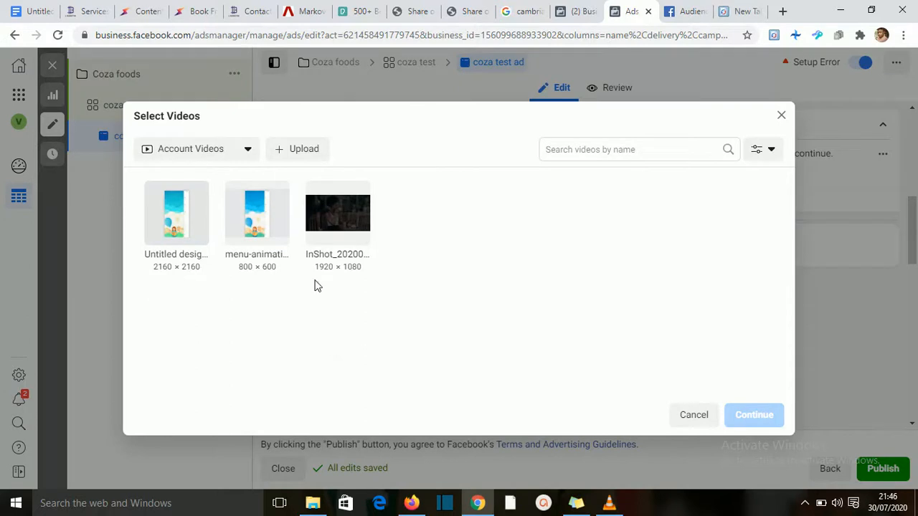
pyautogui.click(347, 237)
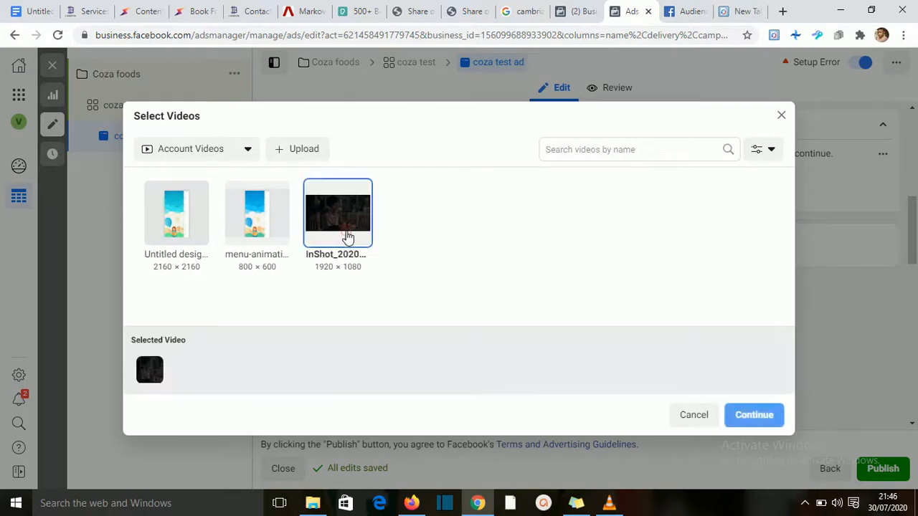
pyautogui.click(761, 417)
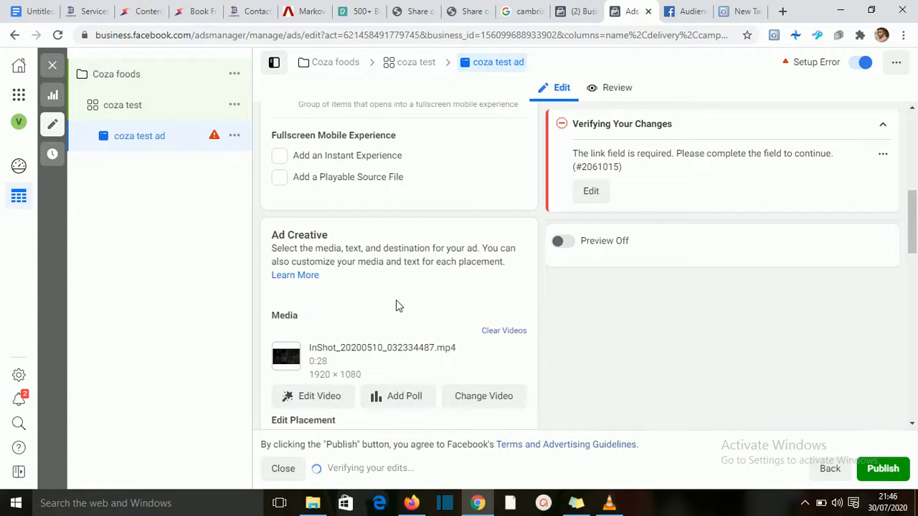
# Look over the ad creative fields below the media and turn on the ad preview.
pyautogui.scroll(-2, 396, 300)
pyautogui.scroll(-1, 396, 300)
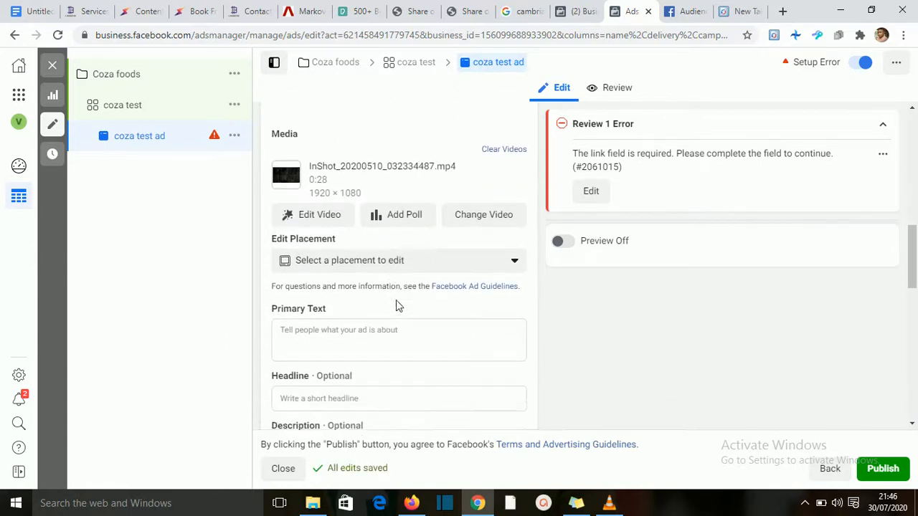
pyautogui.scroll(1, 396, 300)
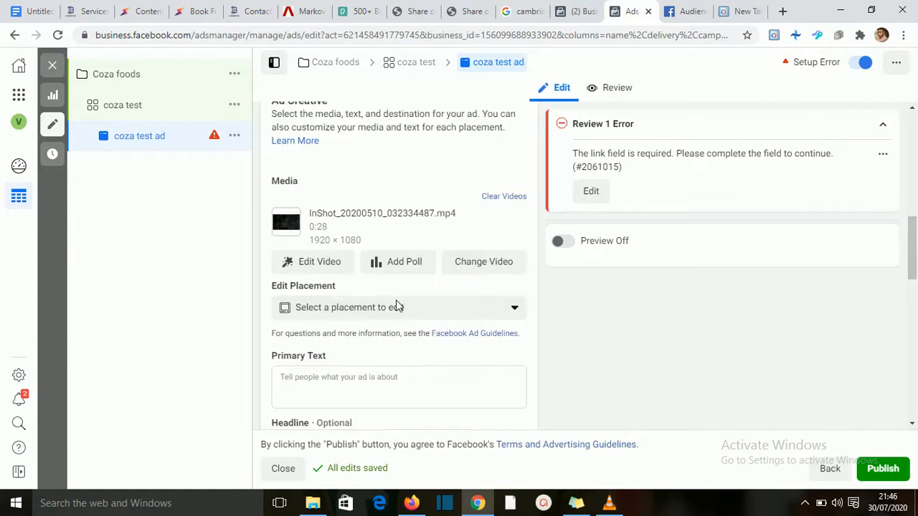
pyautogui.scroll(-2, 395, 305)
pyautogui.scroll(1, 395, 306)
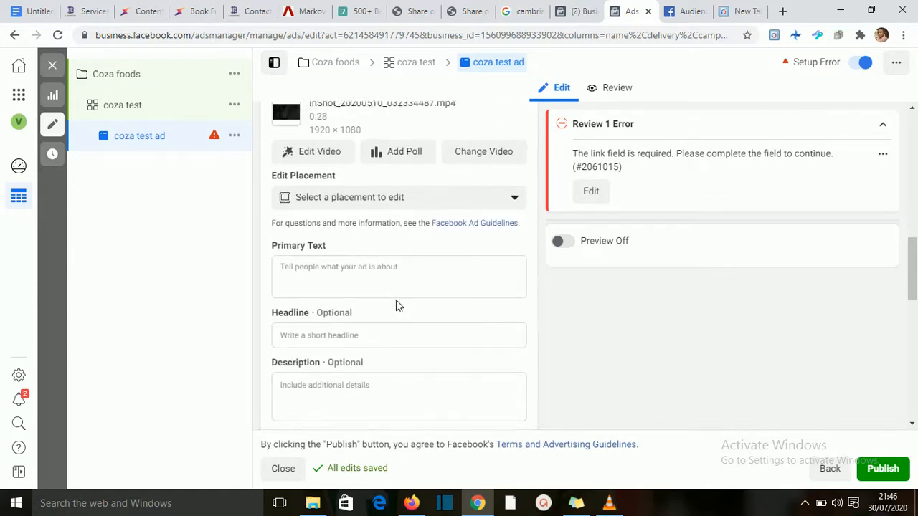
pyautogui.click(561, 243)
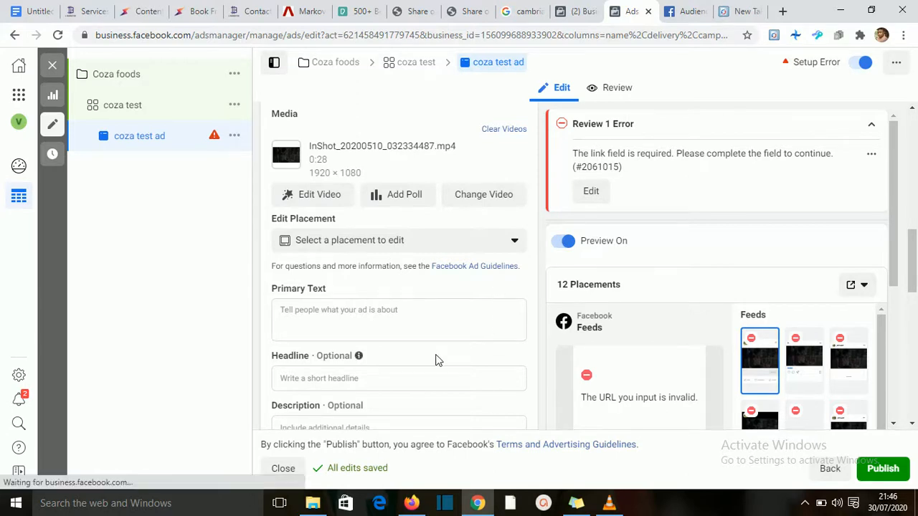
pyautogui.scroll(-3, 435, 360)
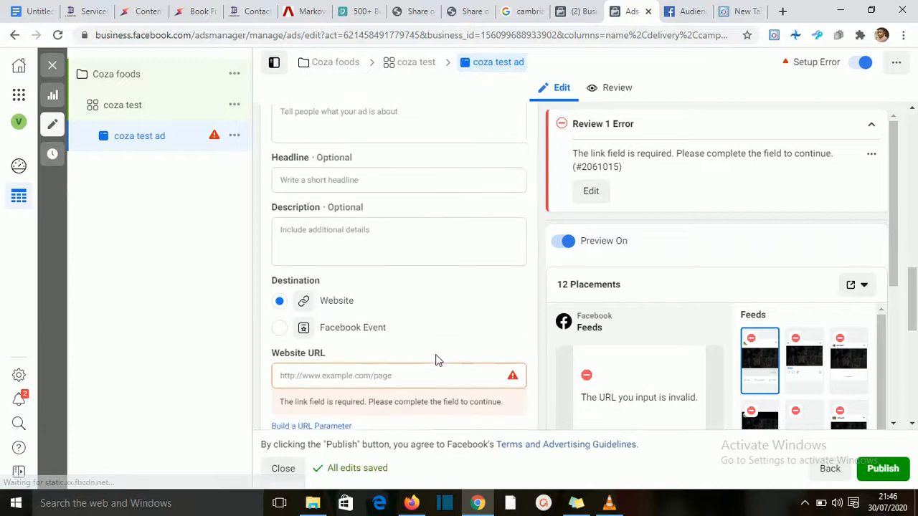
pyautogui.scroll(1, 435, 360)
pyautogui.scroll(-2, 437, 359)
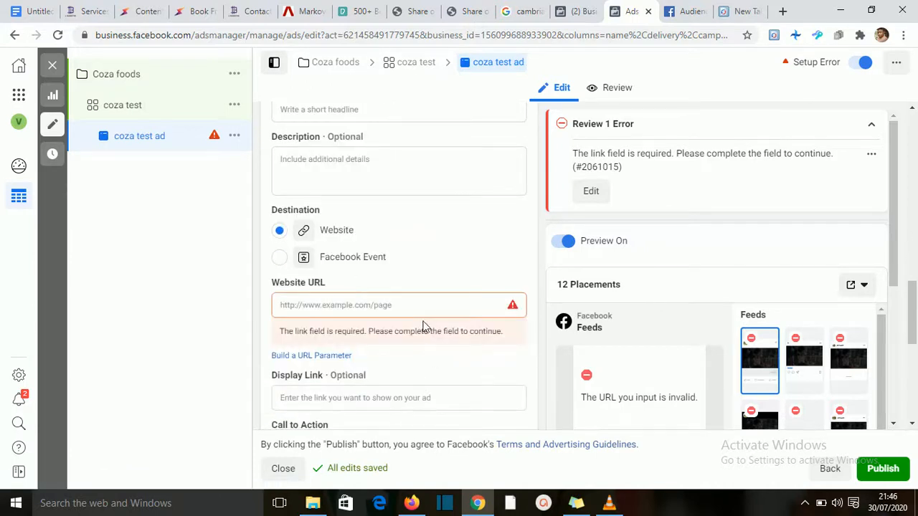
pyautogui.click(421, 311)
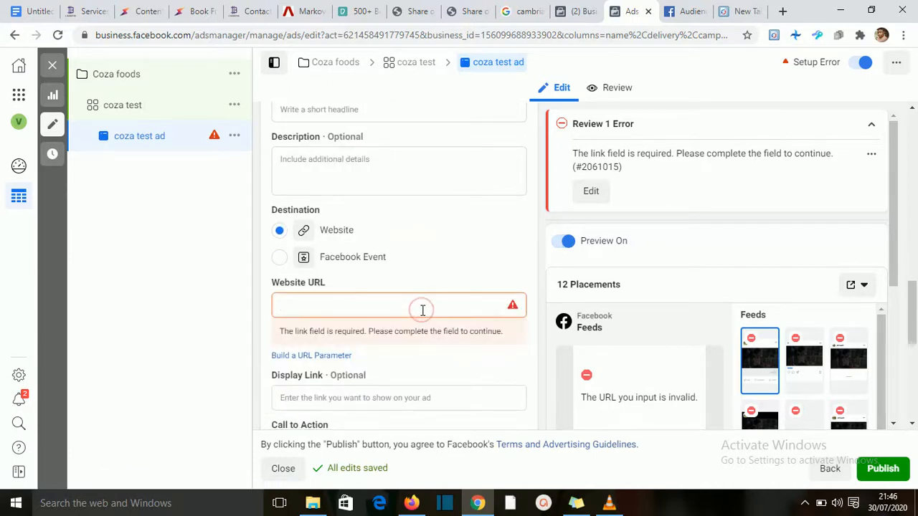
pyautogui.write('www.di')
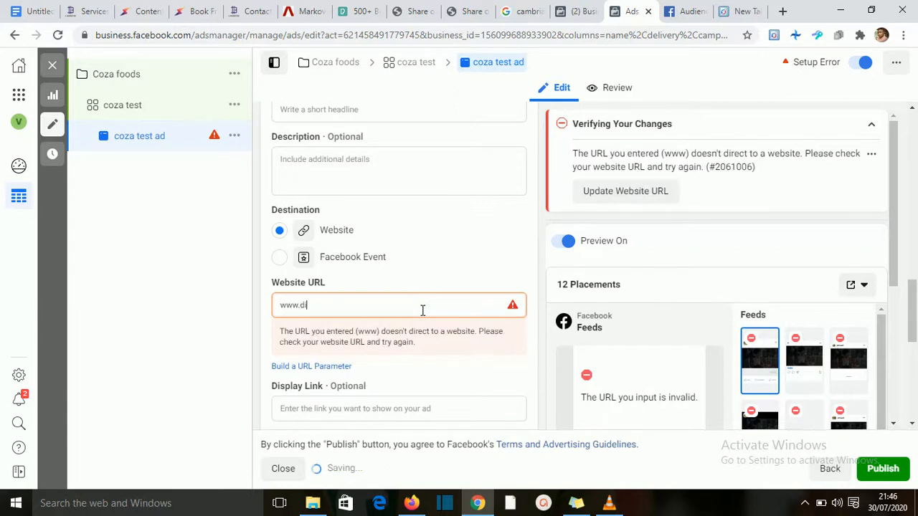
pyautogui.write('gita')
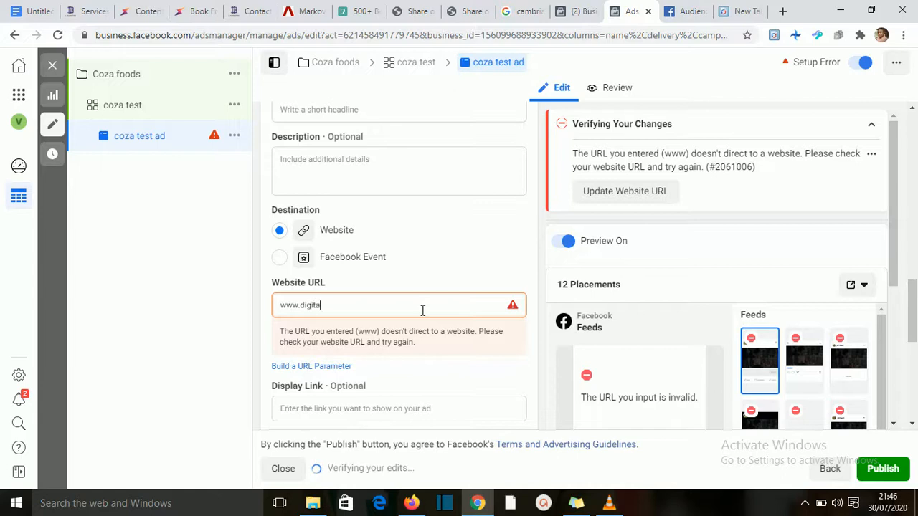
pyautogui.write('lmar')
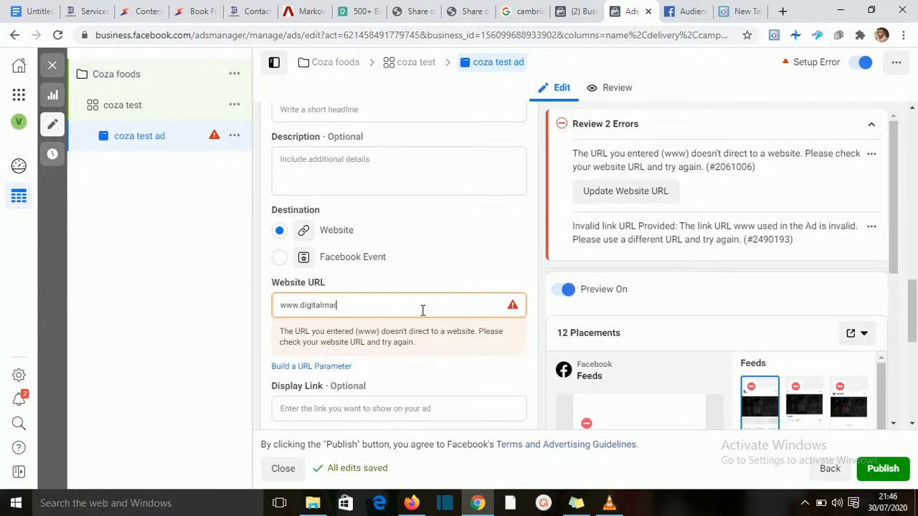
pyautogui.write('ketingplug')
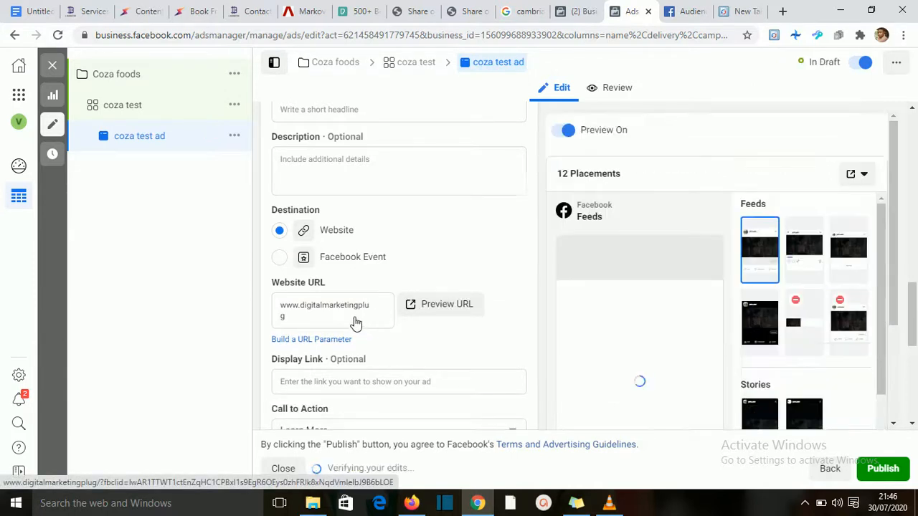
pyautogui.click(355, 317)
pyautogui.write('.')
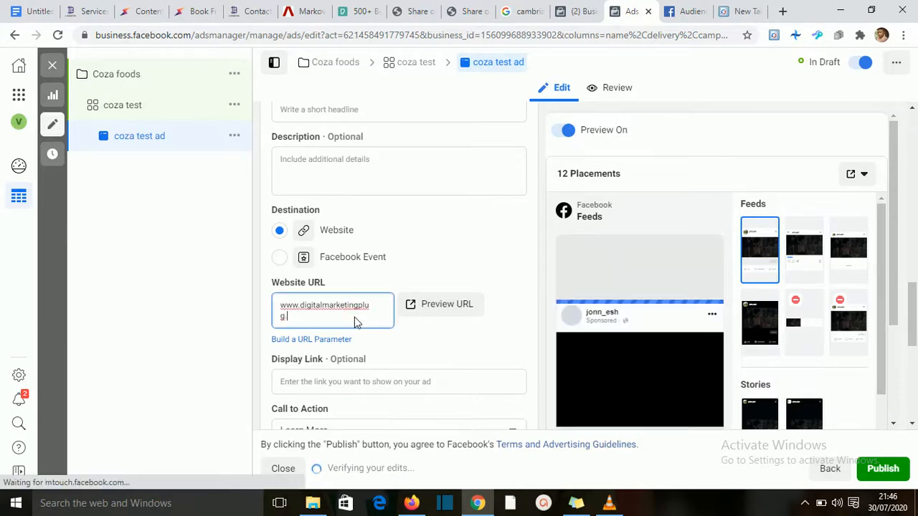
pyautogui.write('com')
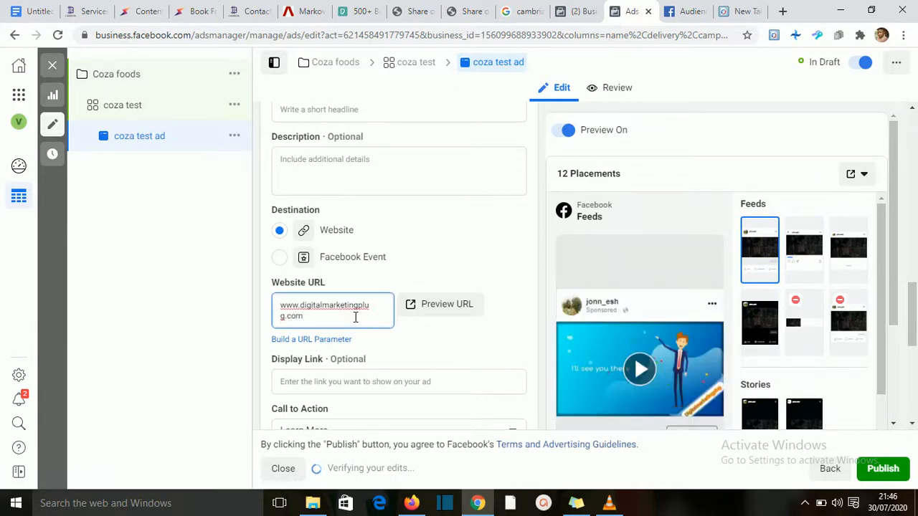
pyautogui.click(418, 325)
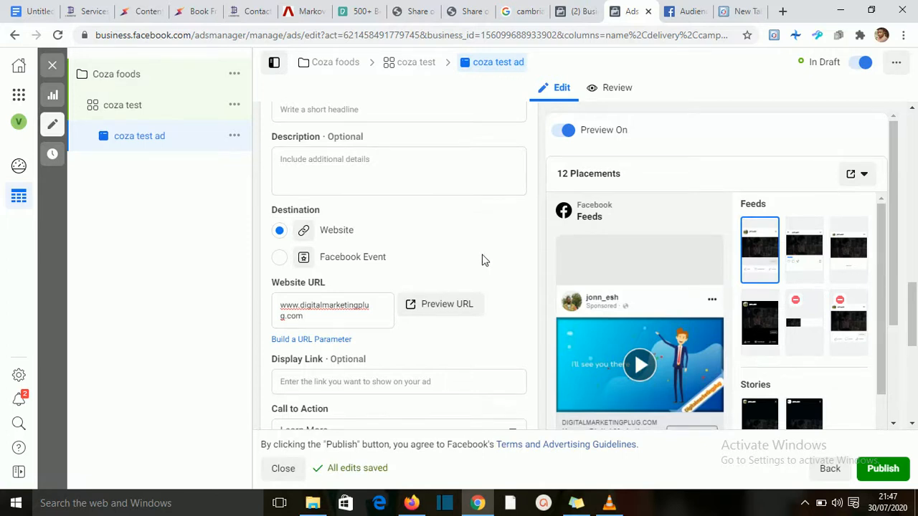
# Enter "Hello everyone" as the ad's primary text.
pyautogui.scroll(5, 483, 260)
pyautogui.scroll(1, 484, 260)
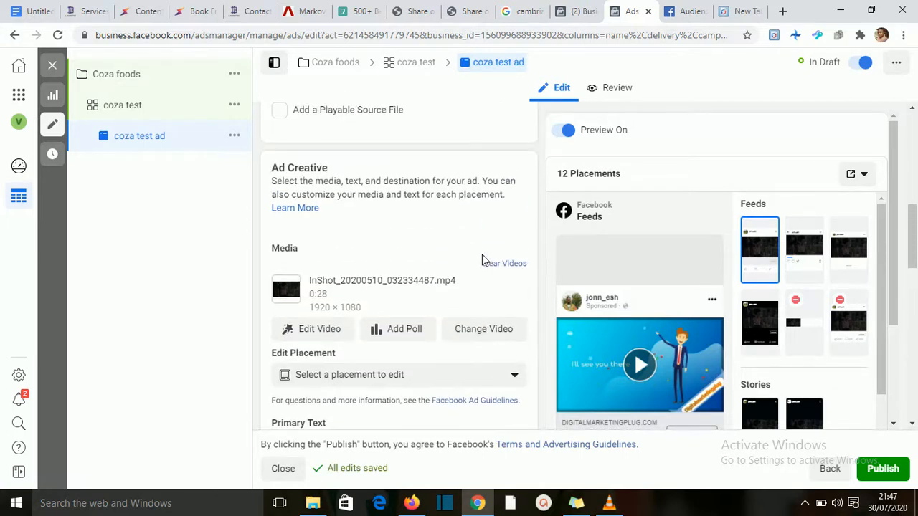
pyautogui.scroll(-2, 485, 259)
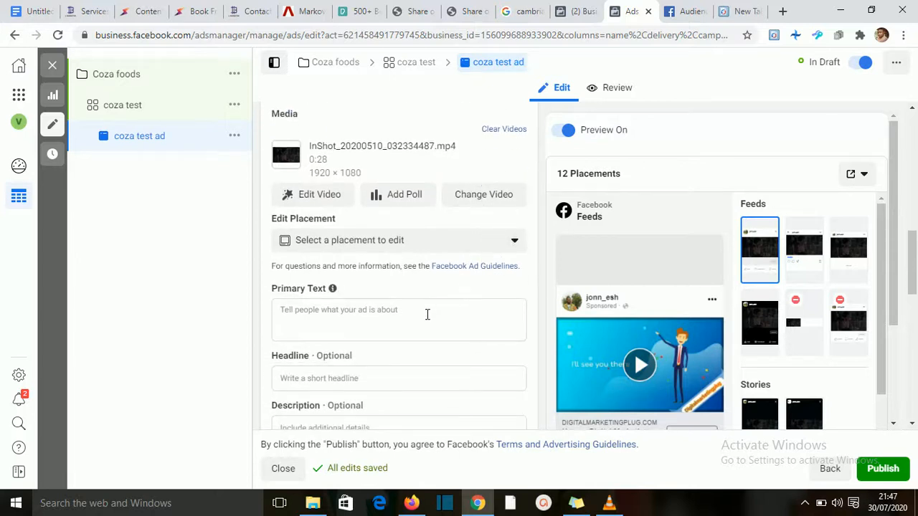
pyautogui.click(427, 314)
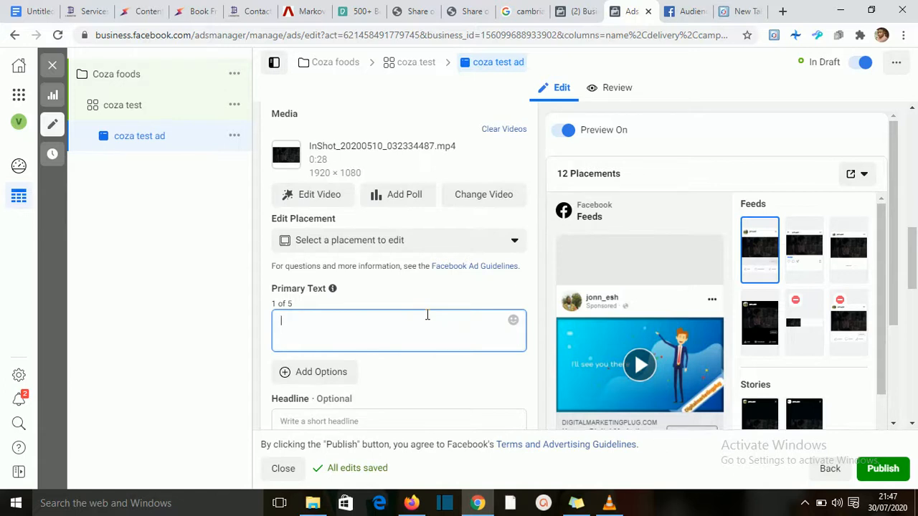
pyautogui.write('Hello every')
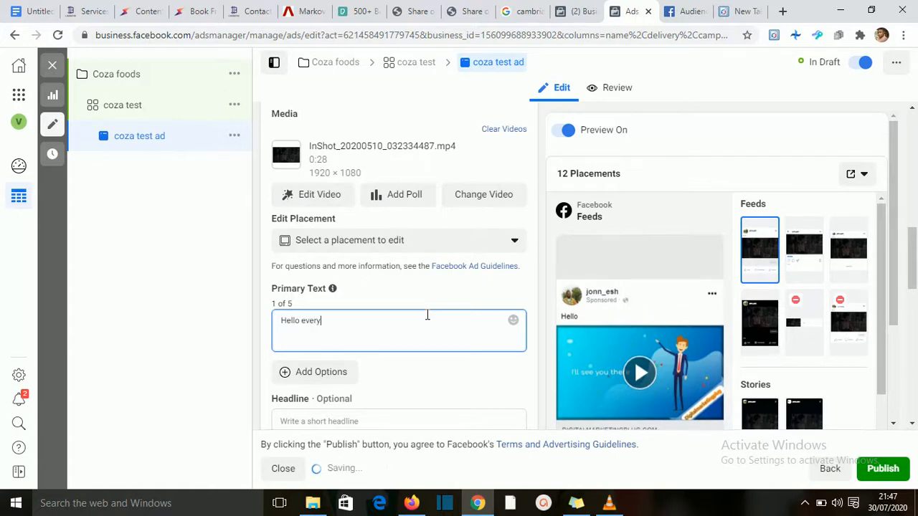
pyautogui.write('one')
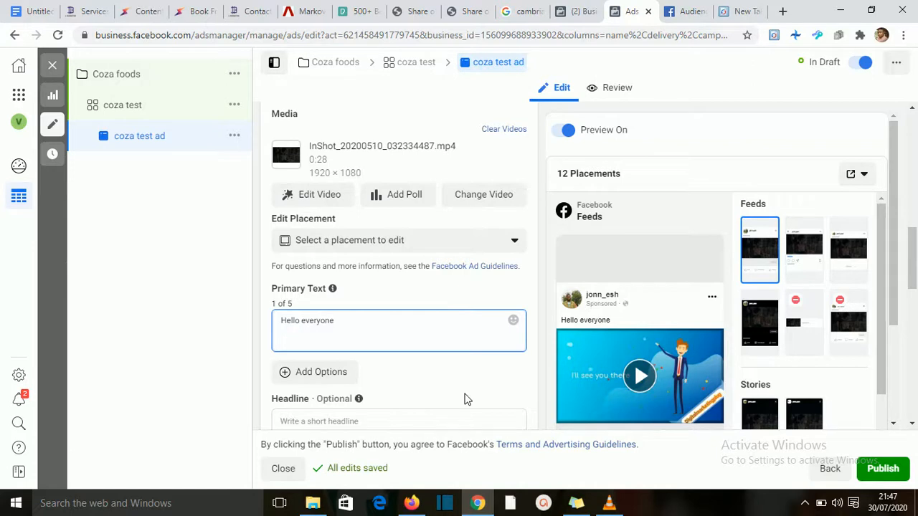
# Enter "buy me" as the ad's headline.
pyautogui.scroll(-3, 464, 399)
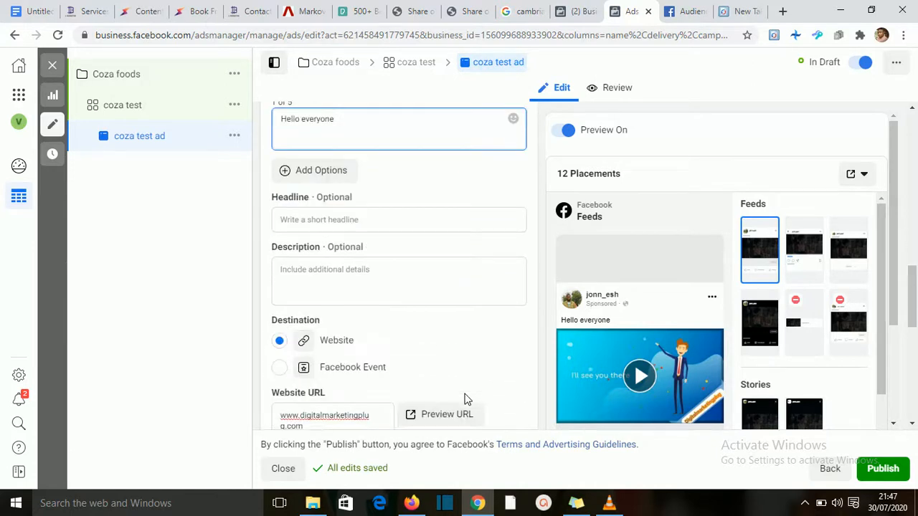
pyautogui.click(385, 220)
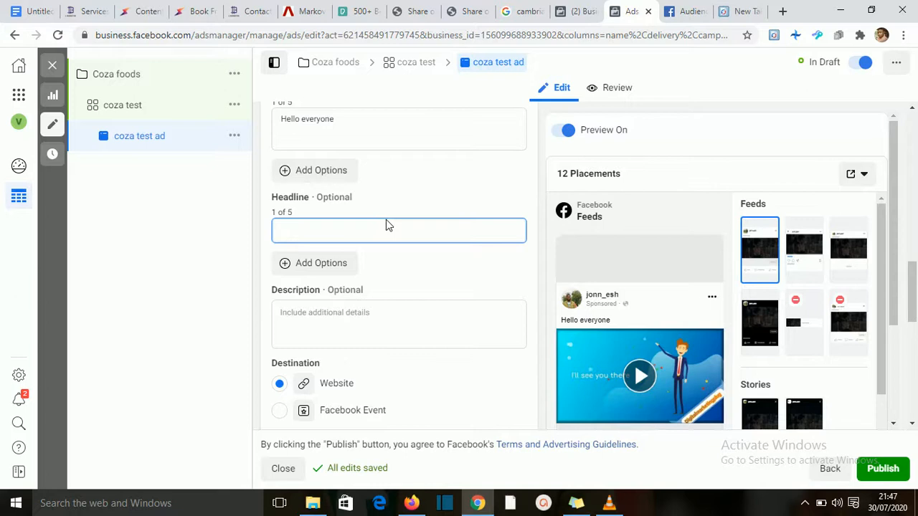
pyautogui.write('buy me')
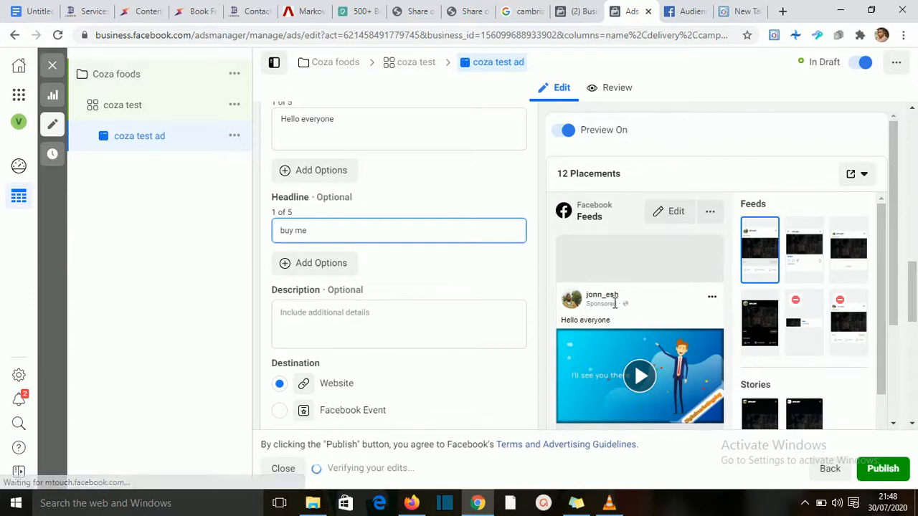
# Enter "buy one get one free" as the ad's description.
pyautogui.scroll(-2, 614, 303)
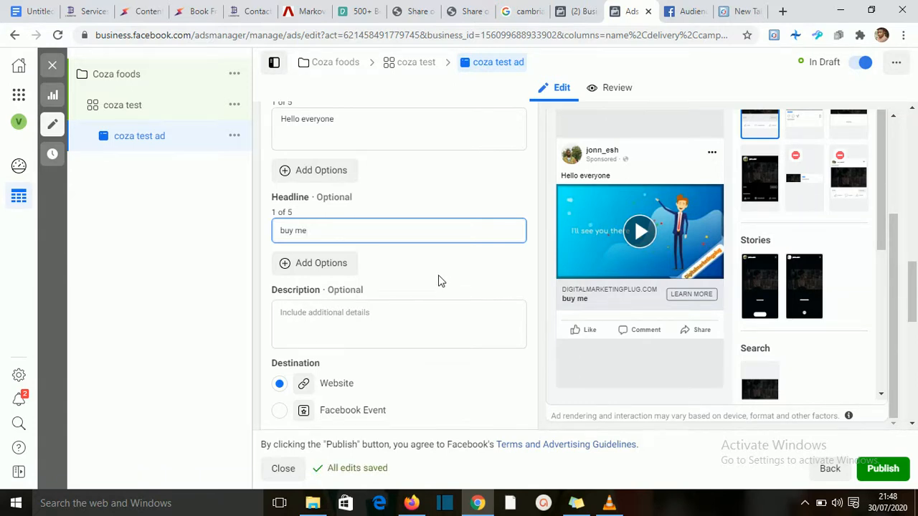
pyautogui.click(290, 268)
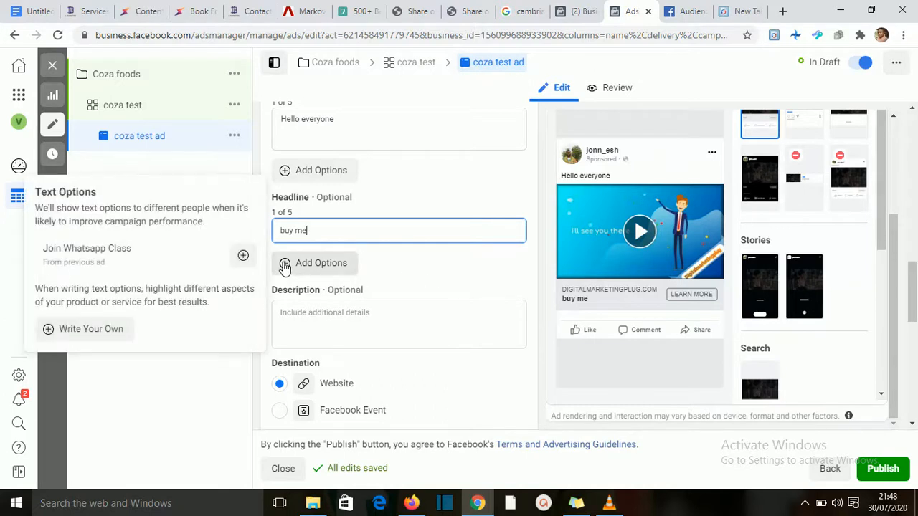
pyautogui.click(303, 311)
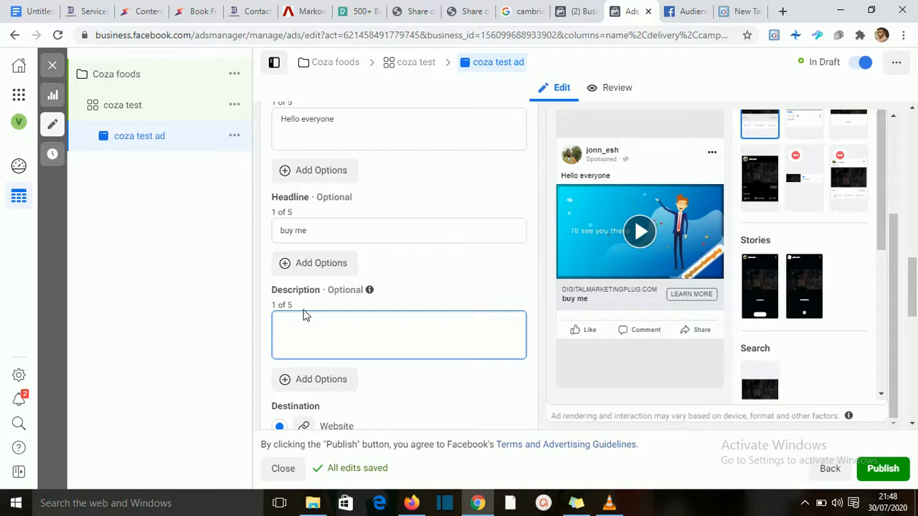
pyautogui.write('buy one ge')
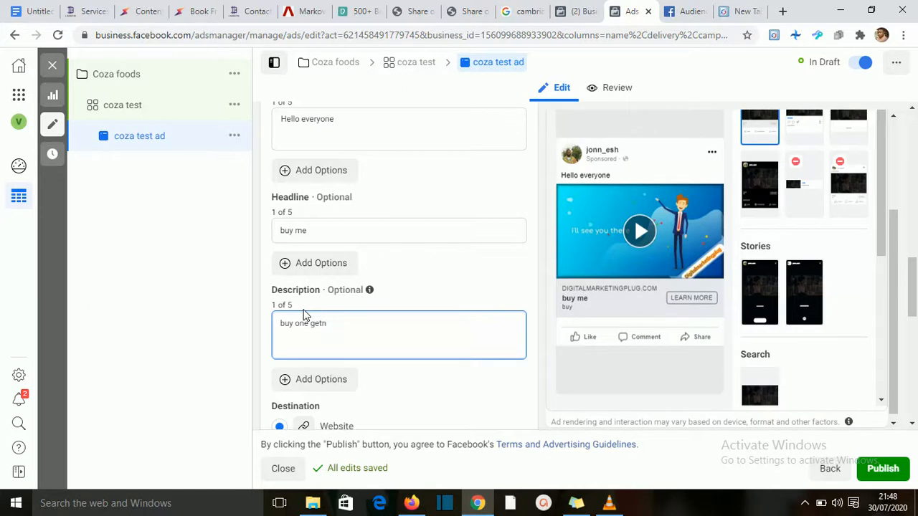
pyautogui.write('t one f')
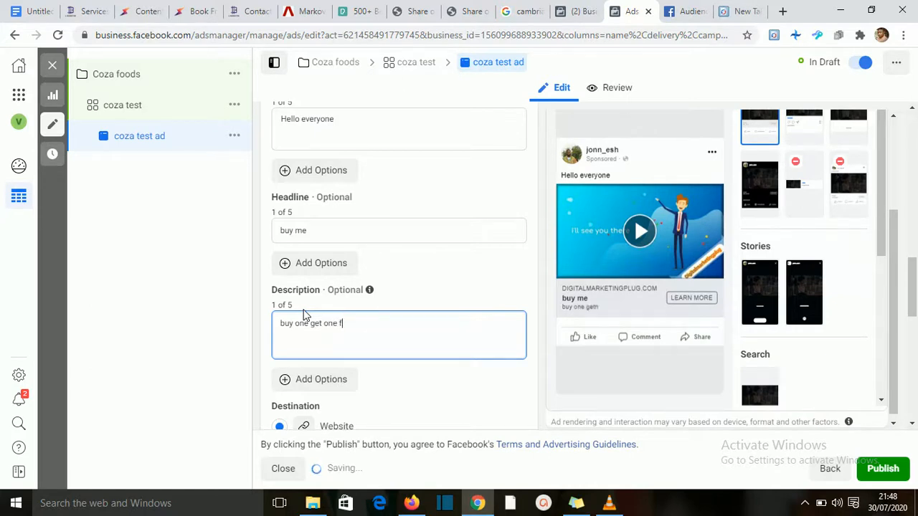
pyautogui.write('ree')
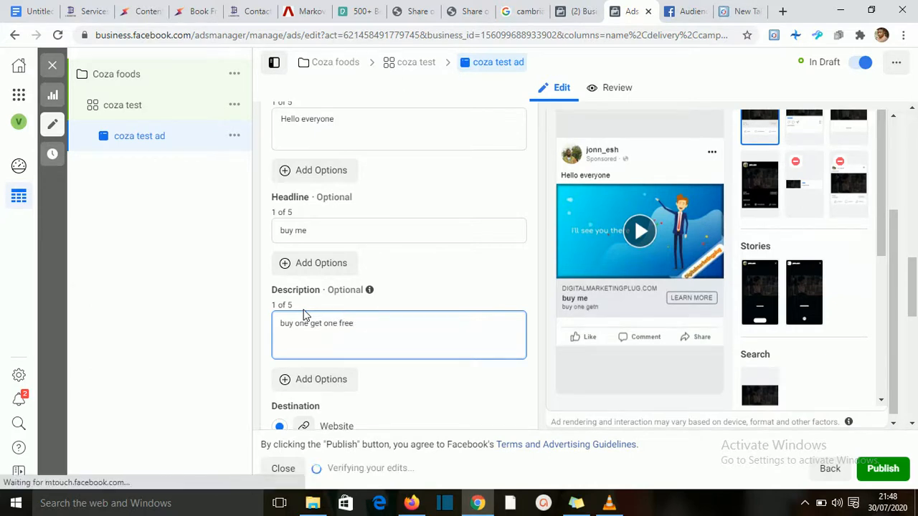
pyautogui.click(388, 390)
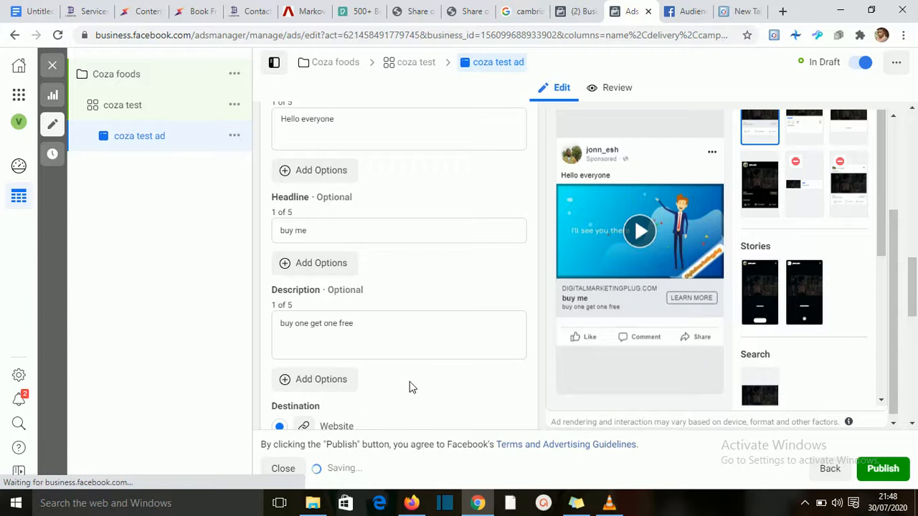
# Add a second, empty text option to the ad's description.
pyautogui.scroll(-2, 412, 387)
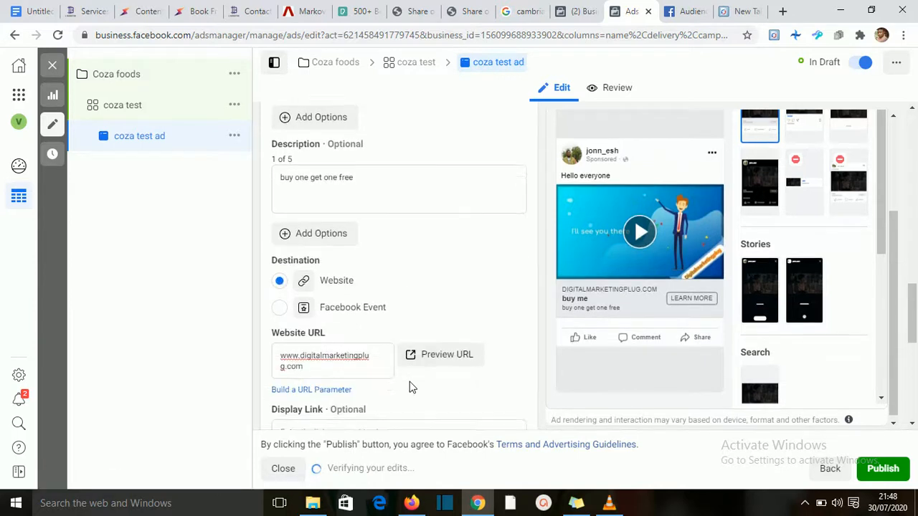
pyautogui.scroll(-1, 412, 387)
pyautogui.click(287, 180)
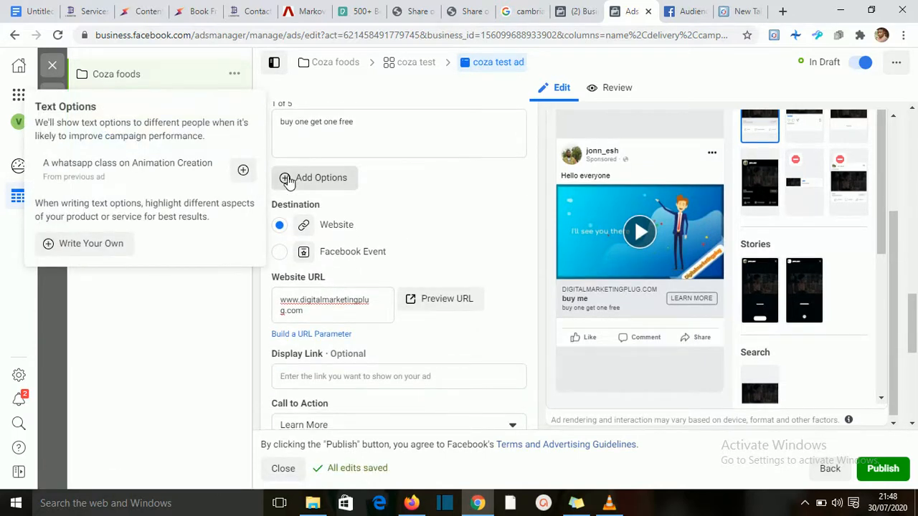
pyautogui.click(287, 180)
pyautogui.click(286, 180)
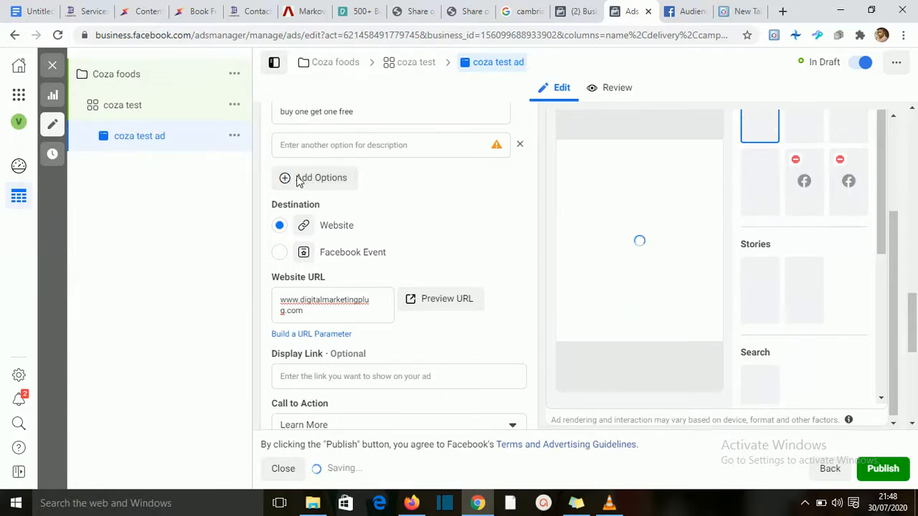
pyautogui.click(297, 180)
pyautogui.click(446, 187)
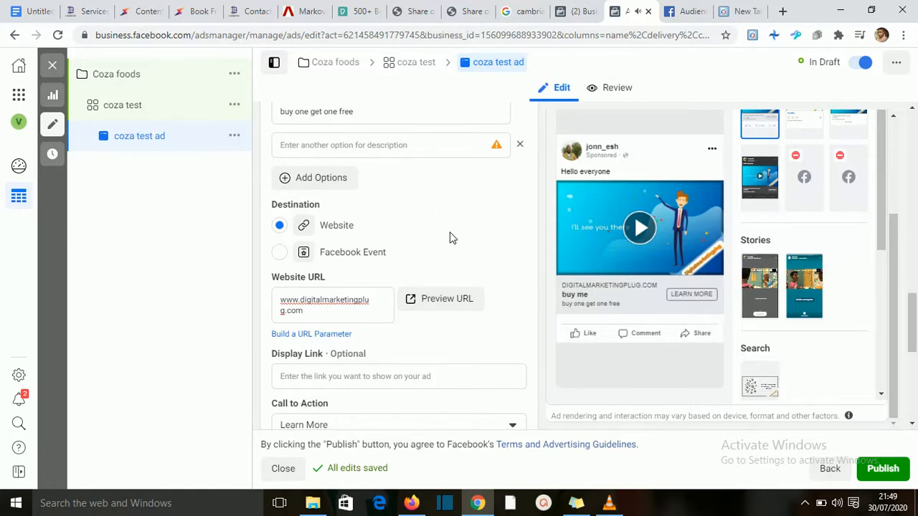
# Look over the ad preview beside the creative fields and turn the preview off.
pyautogui.scroll(4, 450, 238)
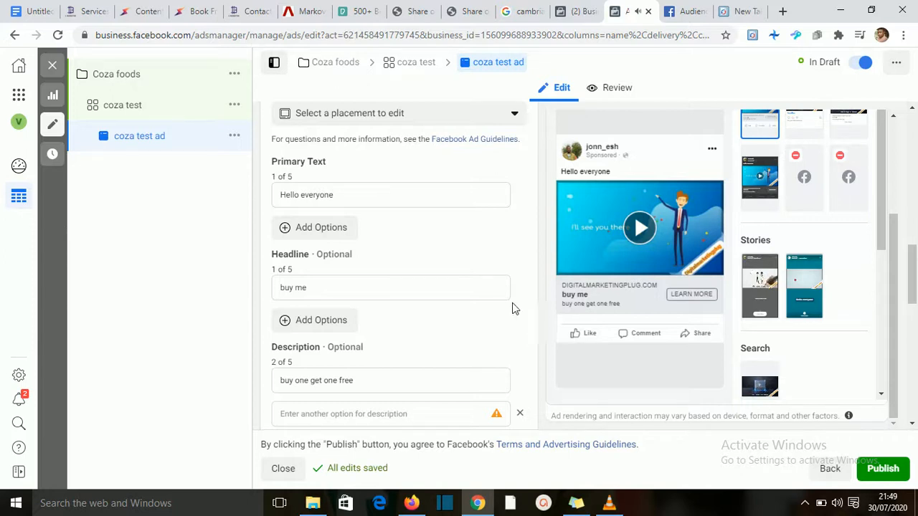
pyautogui.scroll(5, 502, 306)
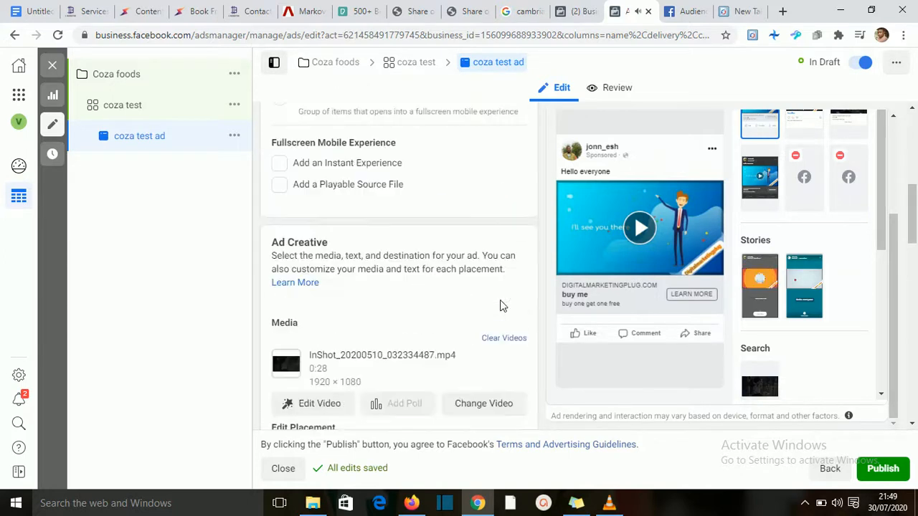
pyautogui.scroll(1, 501, 303)
pyautogui.scroll(-3, 500, 303)
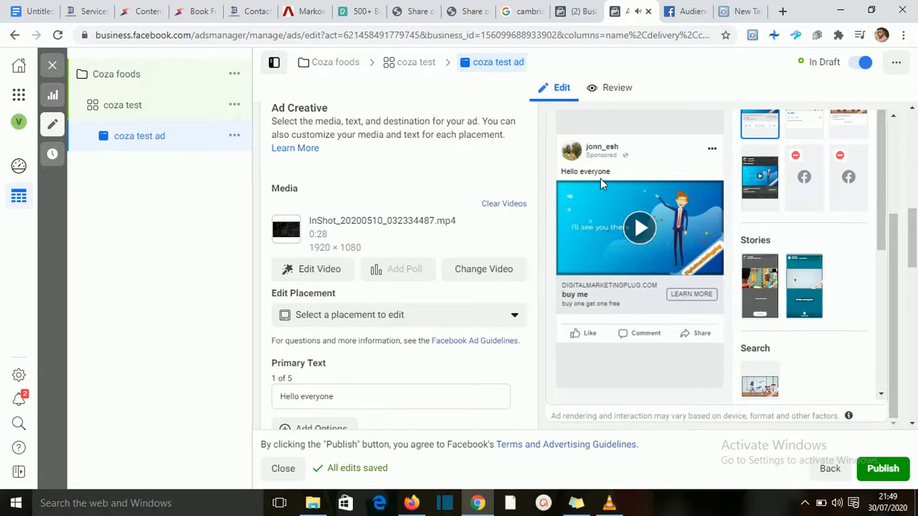
pyautogui.scroll(2, 600, 179)
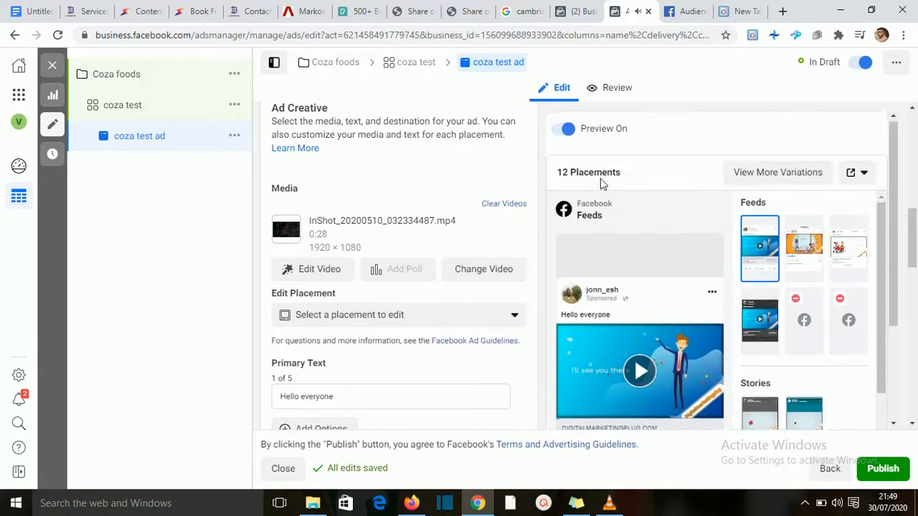
pyautogui.click(565, 130)
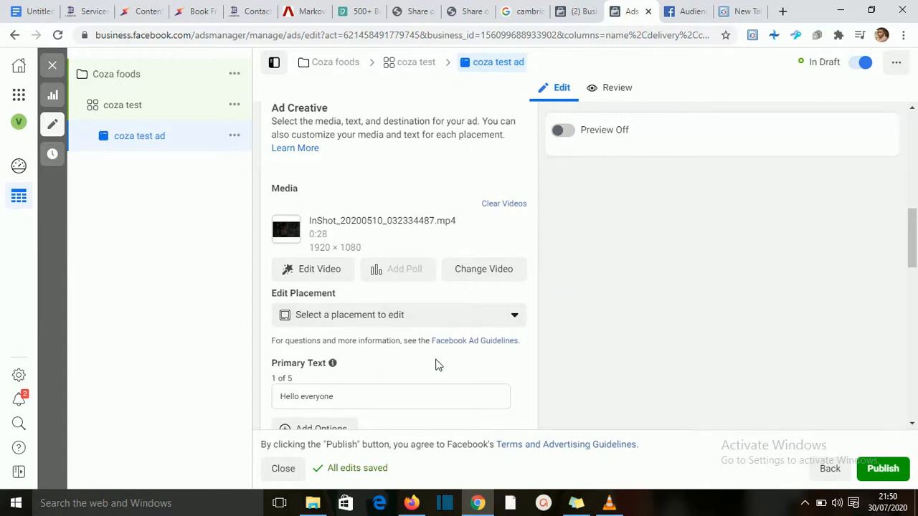
# Examine the ad's display link field and the available call-to-action options, keeping Learn More selected.
pyautogui.scroll(-3, 435, 365)
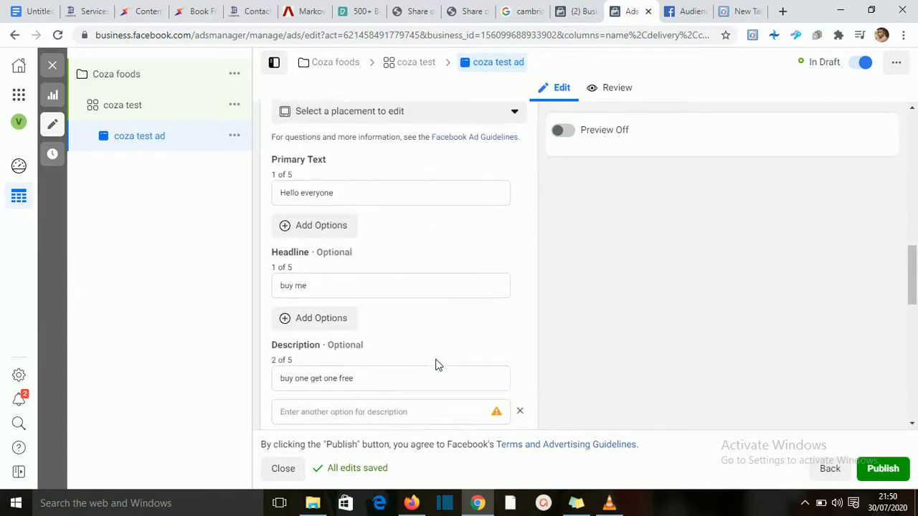
pyautogui.scroll(-1, 435, 365)
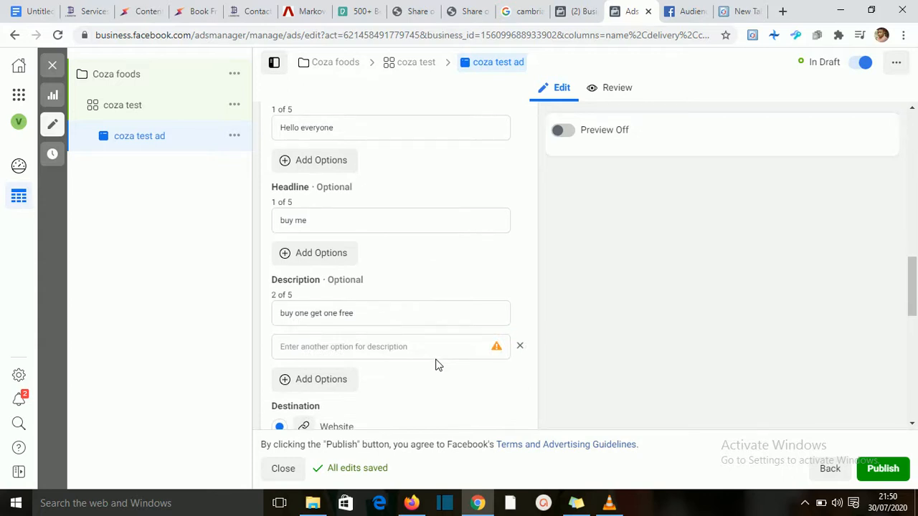
pyautogui.scroll(-2, 435, 365)
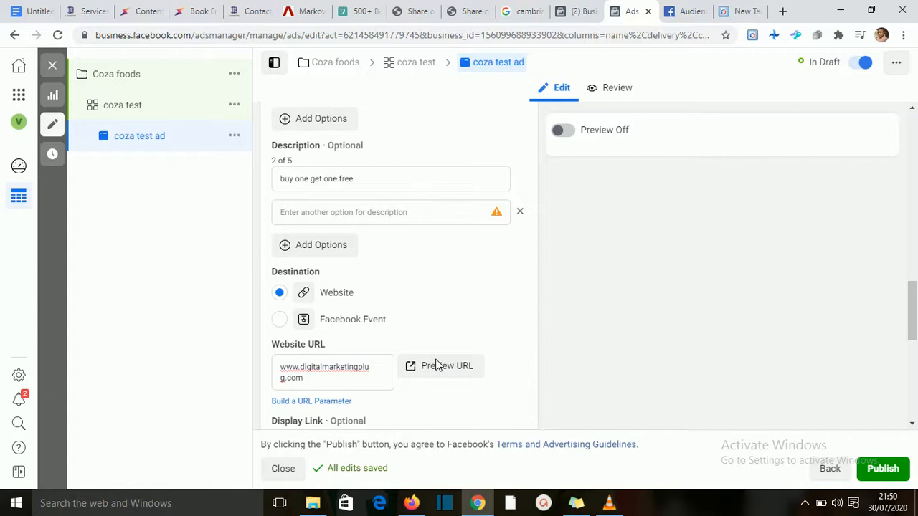
pyautogui.scroll(-1, 438, 365)
pyautogui.scroll(-1, 437, 366)
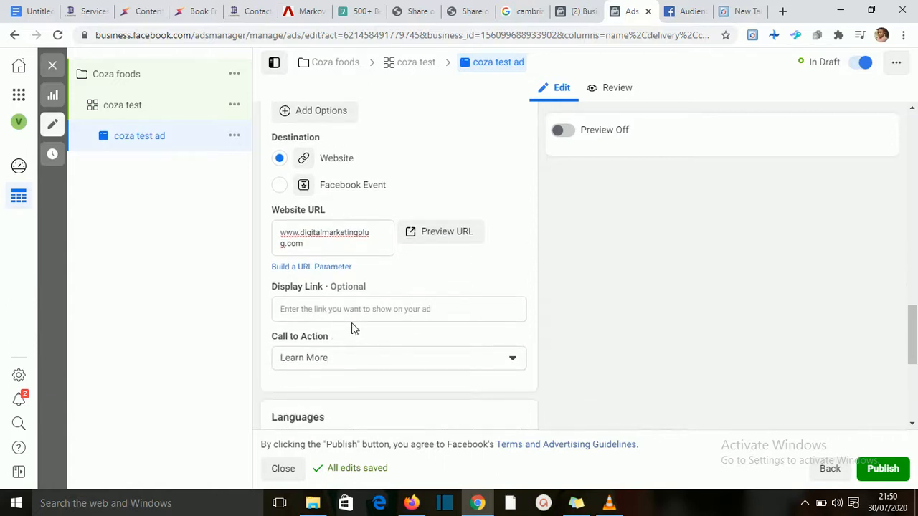
pyautogui.click(398, 308)
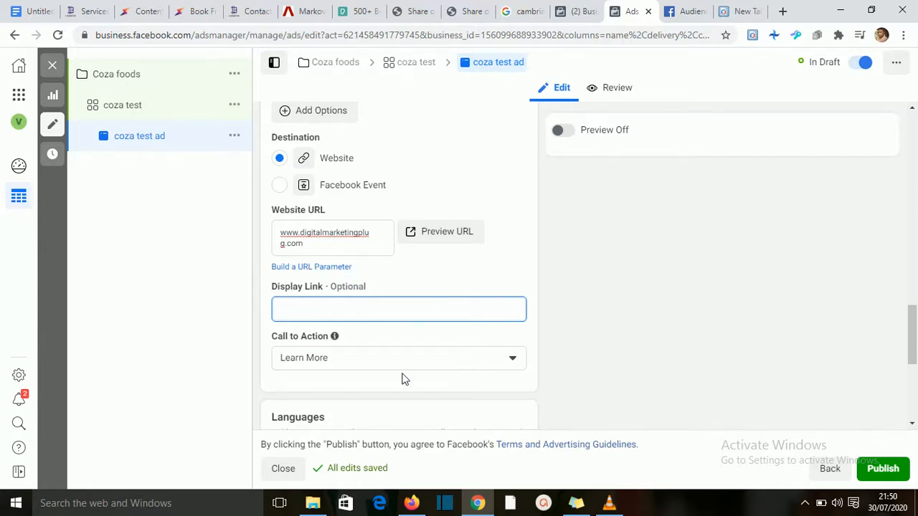
pyautogui.click(511, 367)
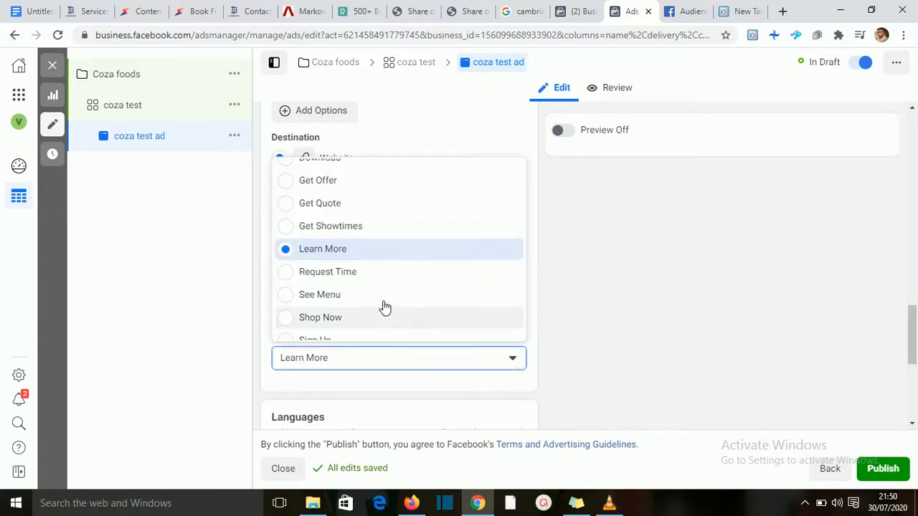
pyautogui.scroll(-2, 387, 294)
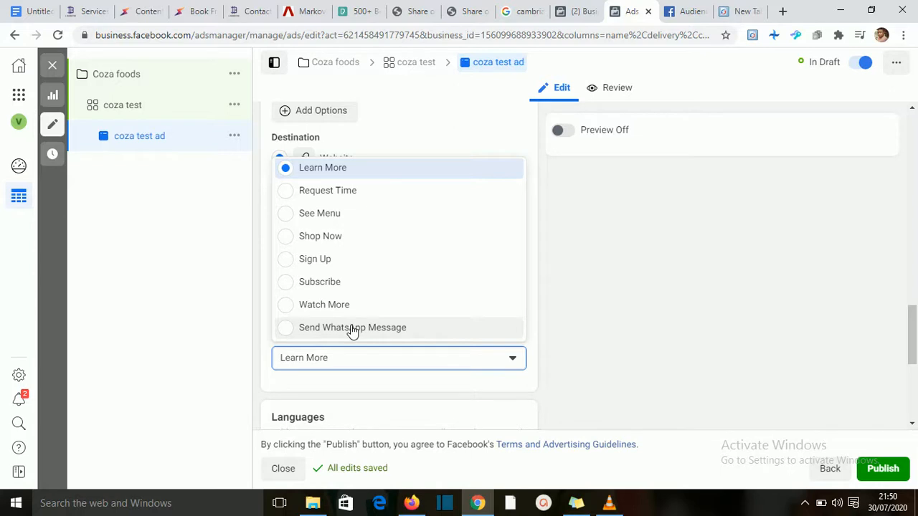
pyautogui.click(365, 377)
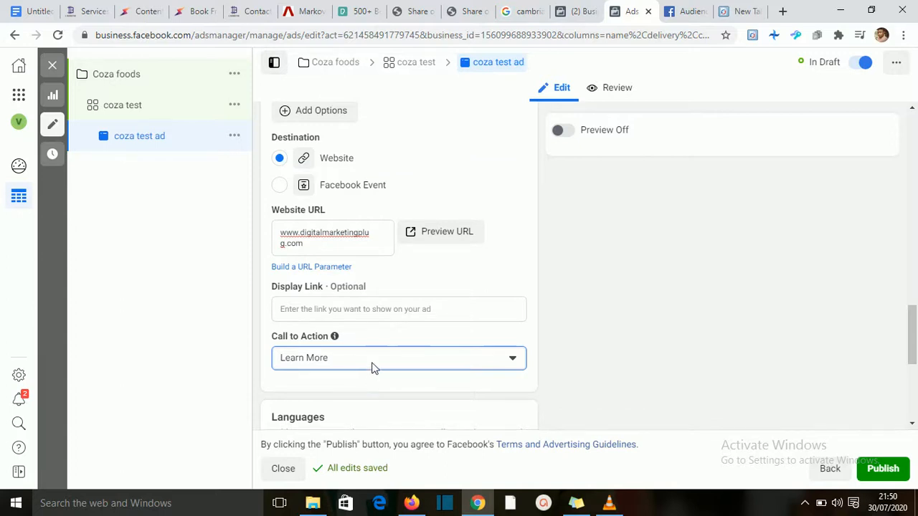
pyautogui.click(371, 362)
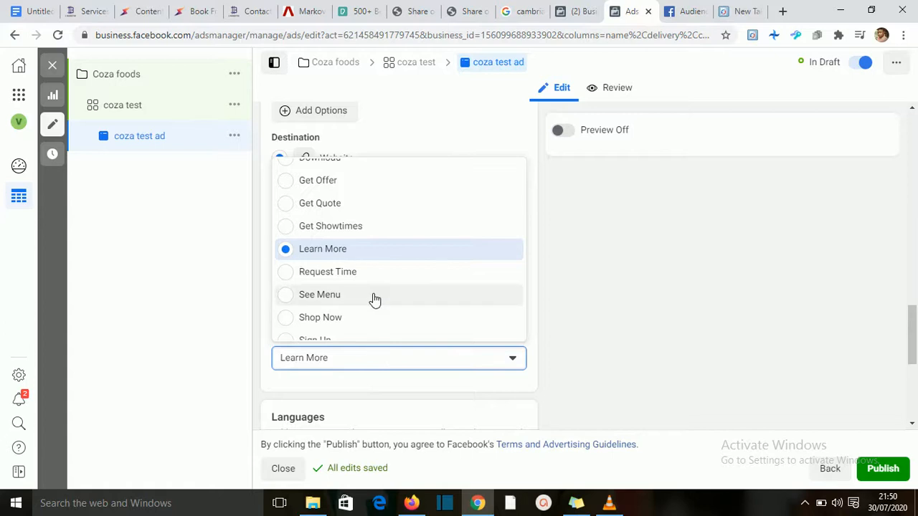
pyautogui.scroll(-2, 374, 300)
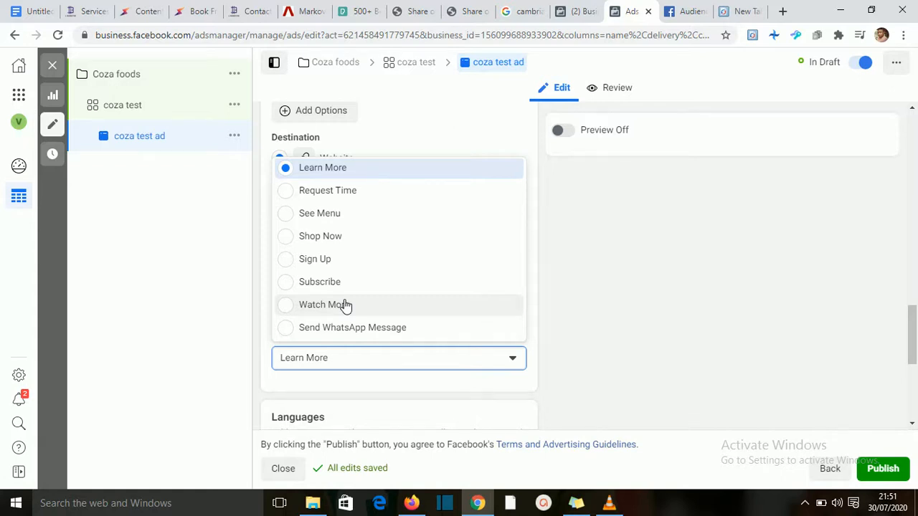
pyautogui.click(360, 381)
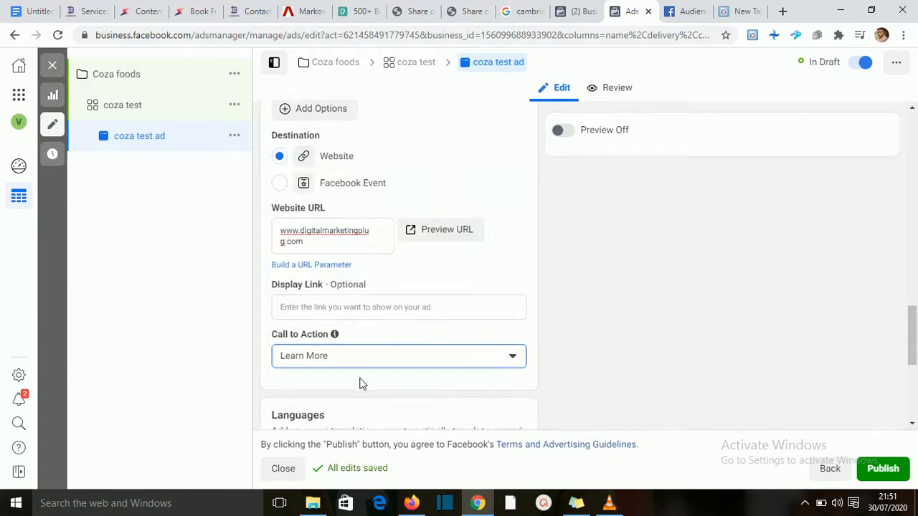
# Look over the ad's language options and its conversion tracking and URL parameter settings.
pyautogui.scroll(-3, 360, 383)
pyautogui.scroll(1, 360, 384)
pyautogui.scroll(-2, 360, 383)
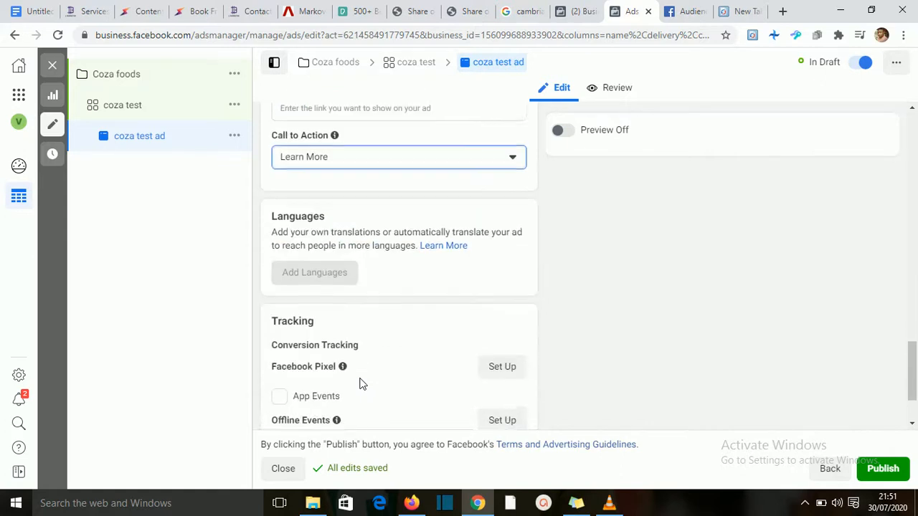
pyautogui.scroll(1, 360, 384)
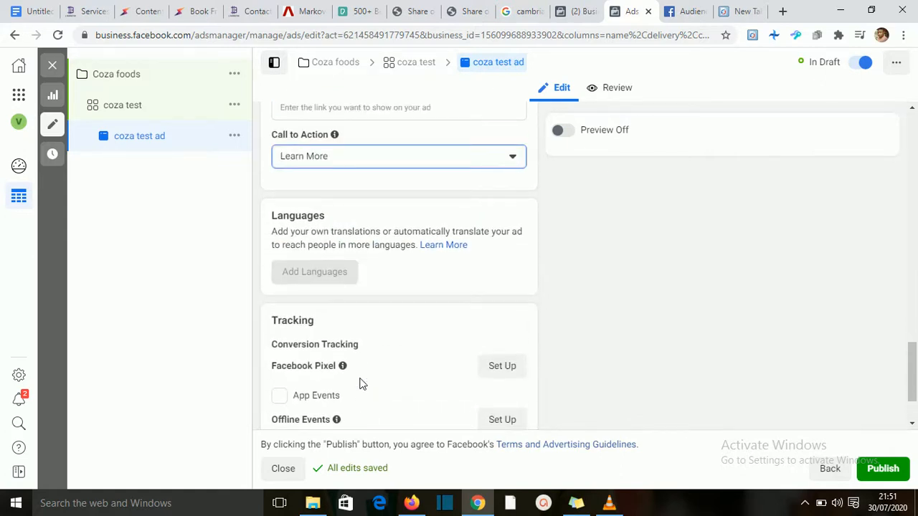
pyautogui.scroll(-2, 360, 384)
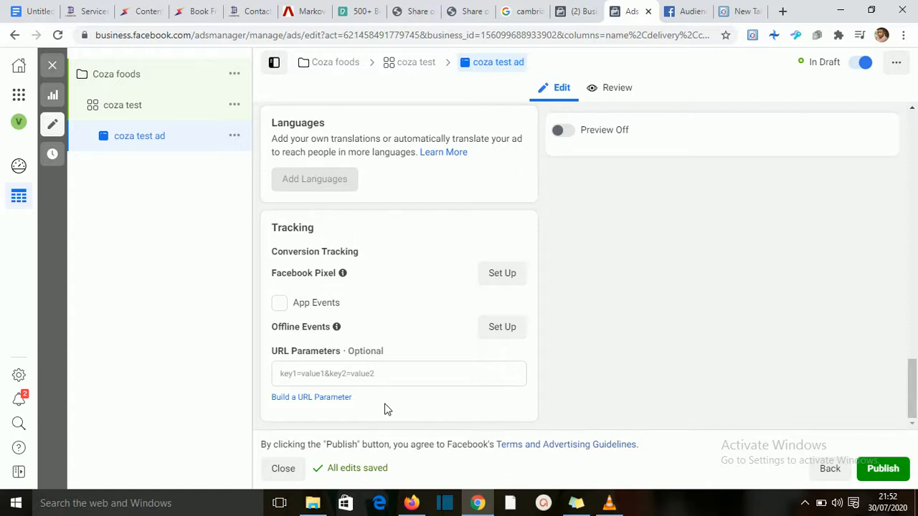
# Remove the empty second text option from the ad's description.
pyautogui.scroll(7, 385, 409)
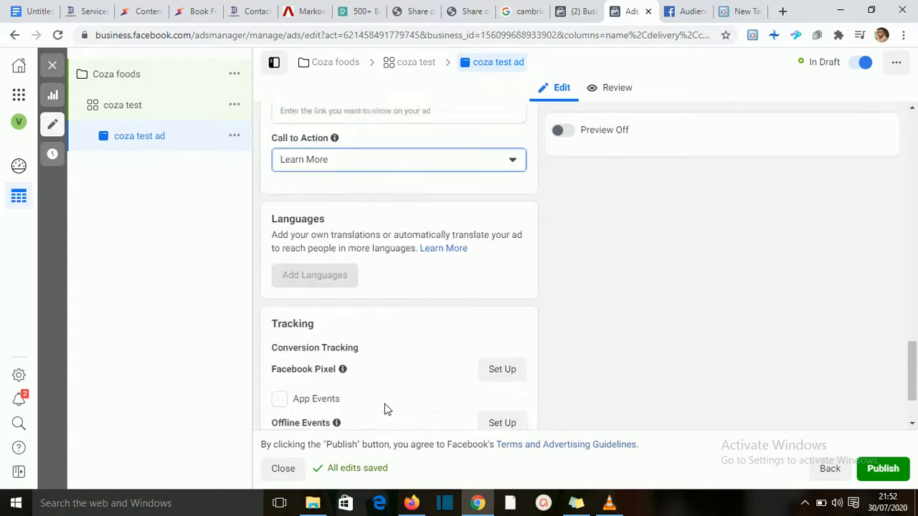
pyautogui.scroll(2, 385, 408)
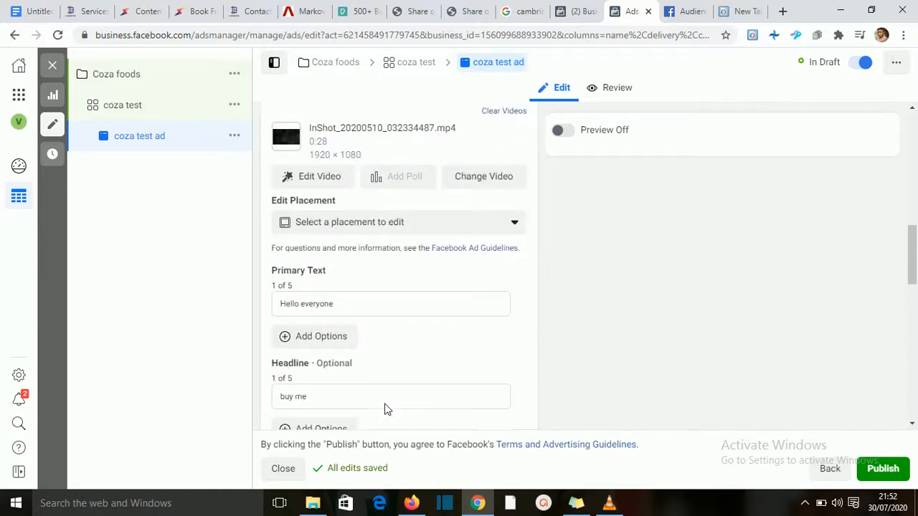
pyautogui.scroll(2, 385, 409)
pyautogui.scroll(-8, 385, 409)
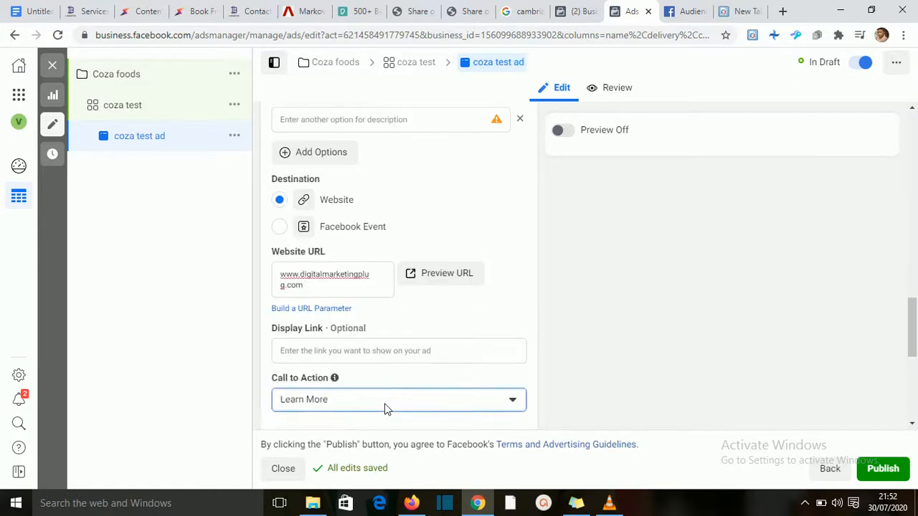
pyautogui.scroll(1, 385, 409)
pyautogui.scroll(1, 385, 409)
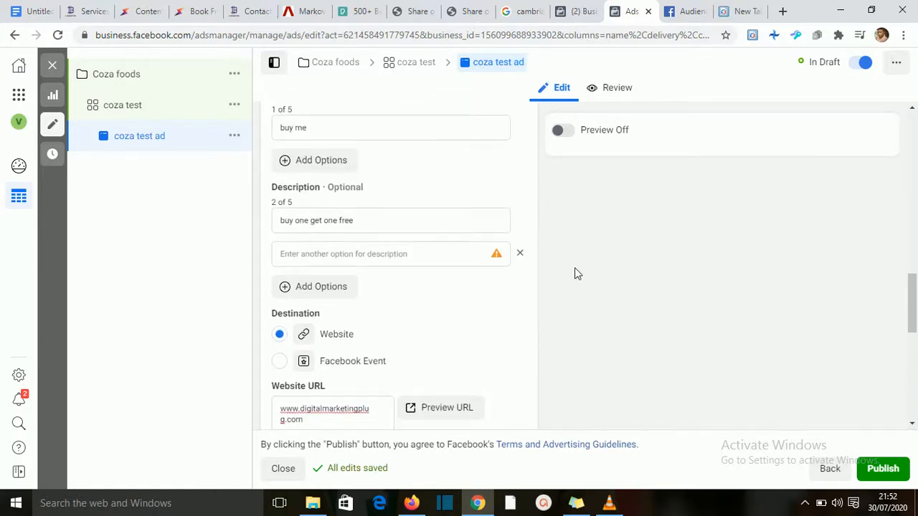
pyautogui.click(520, 256)
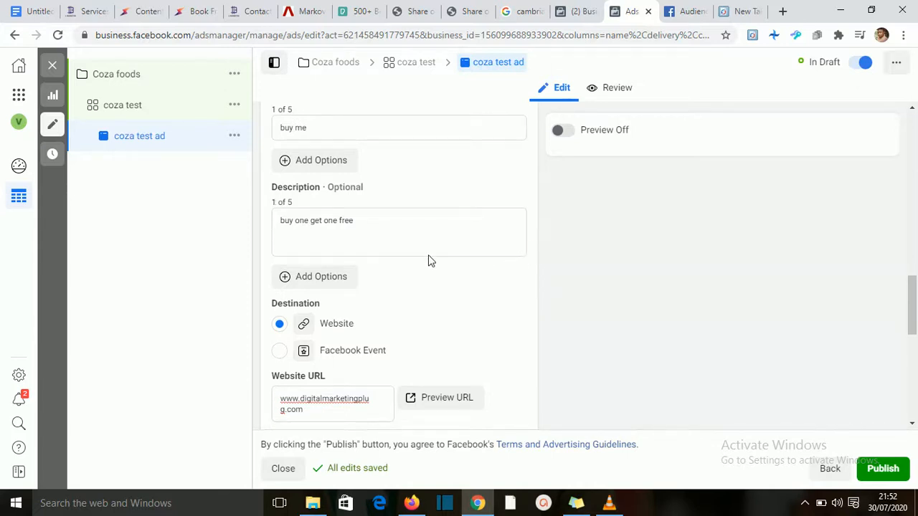
# Turn the ad preview back on beside the primary text, headline and description fields of coza test ad.
pyautogui.scroll(2, 428, 261)
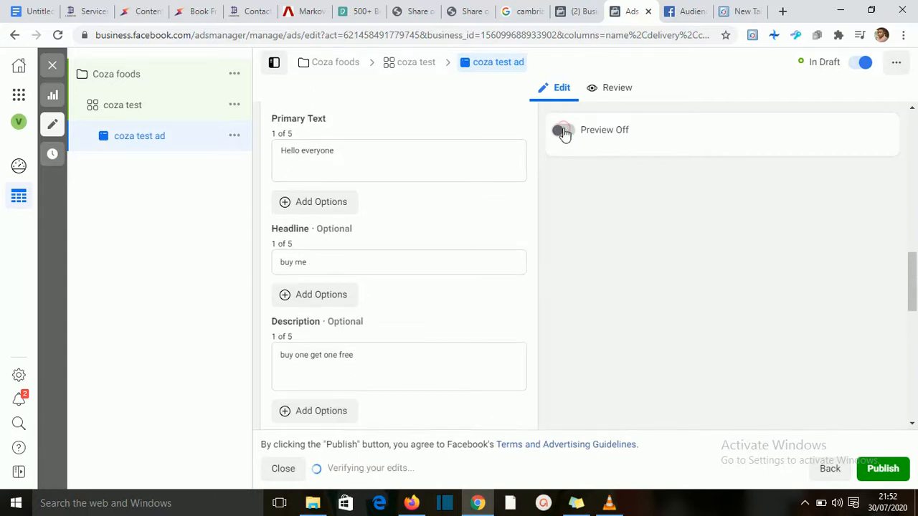
pyautogui.click(562, 132)
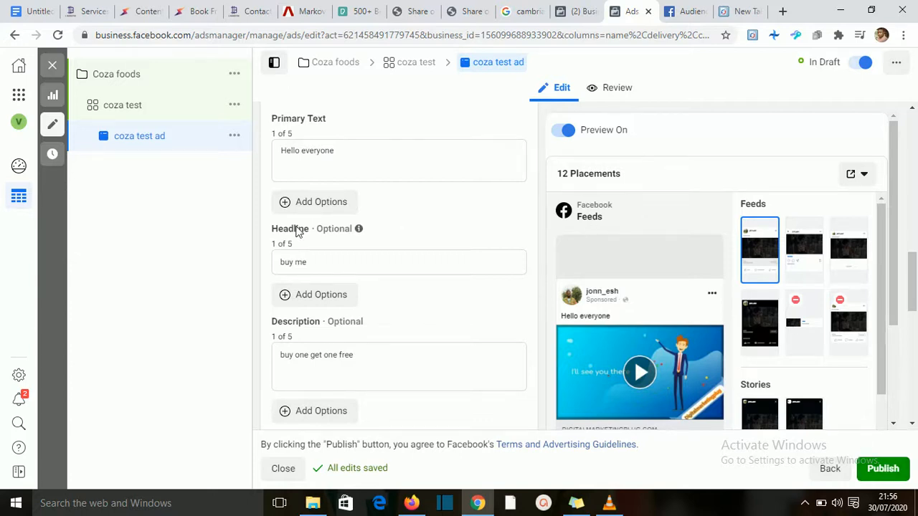
# Turn on Campaign Budget Optimization for the Coza foods campaign and return to the coza test ad.
pyautogui.click(119, 81)
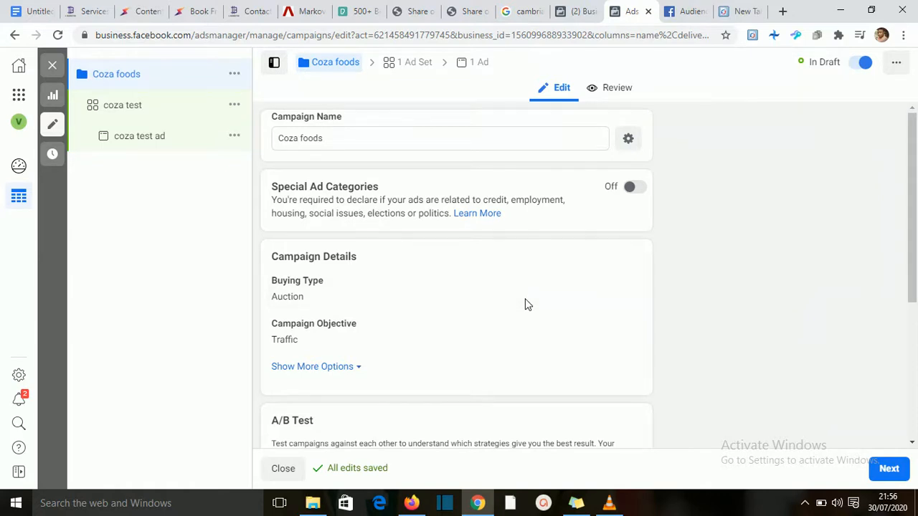
pyautogui.scroll(-3, 524, 304)
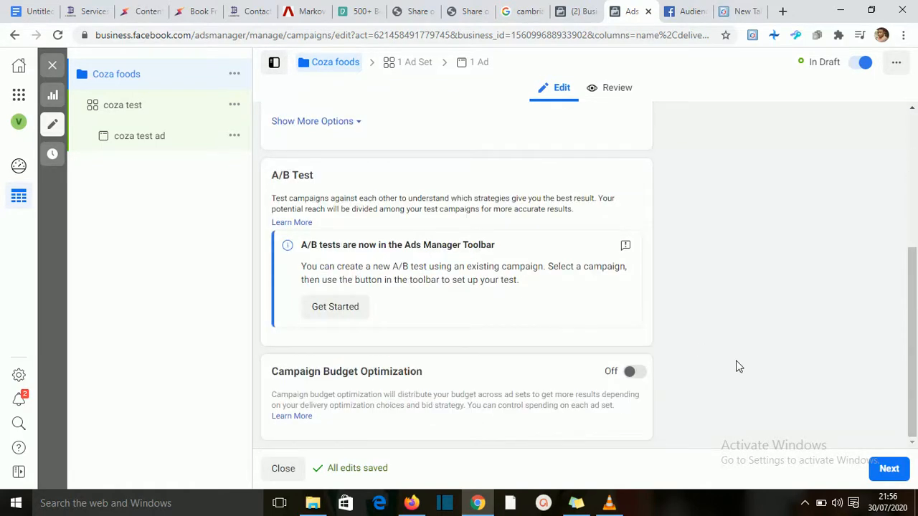
pyautogui.click(631, 372)
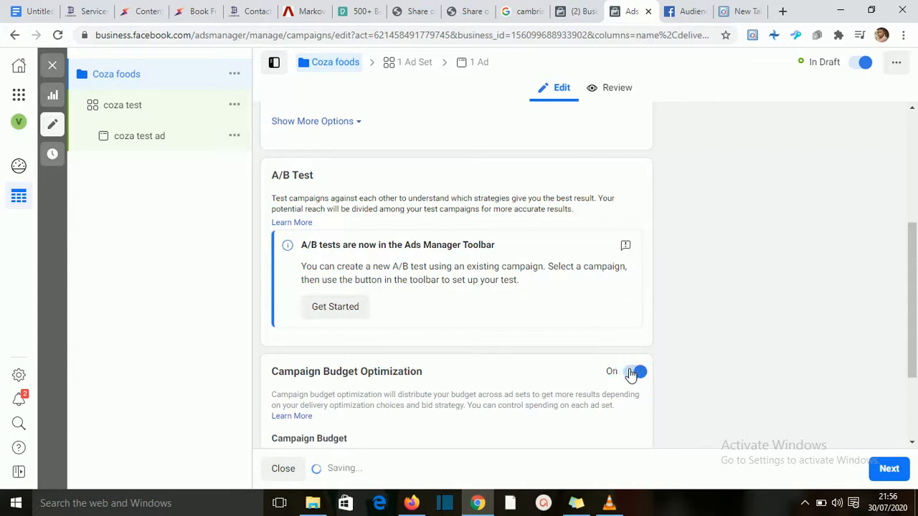
pyautogui.click(135, 144)
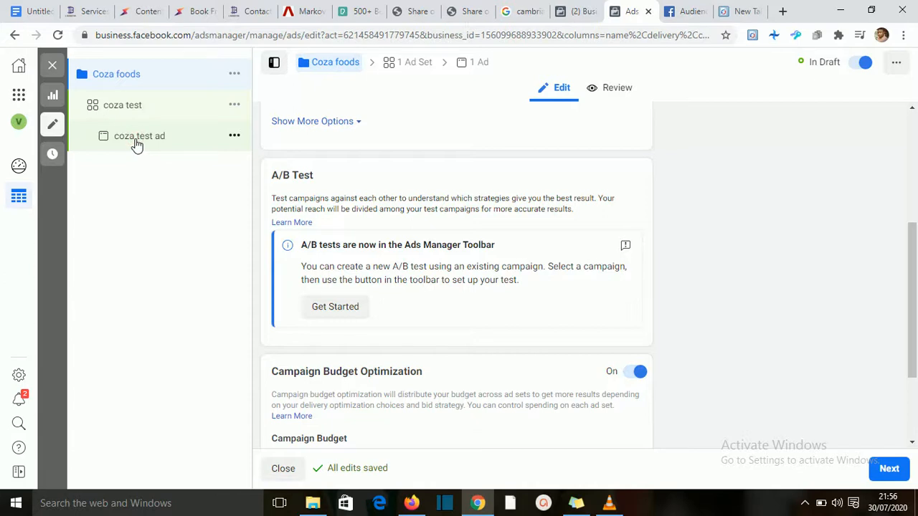